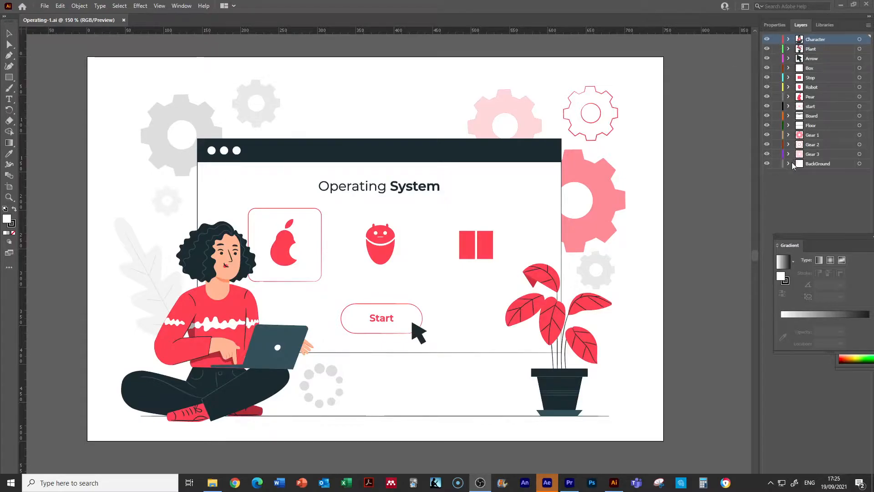
# Step: Switch from Illustrator to After Effects and maximize its window
pyautogui.click(827, 48)
pyautogui.click(823, 57)
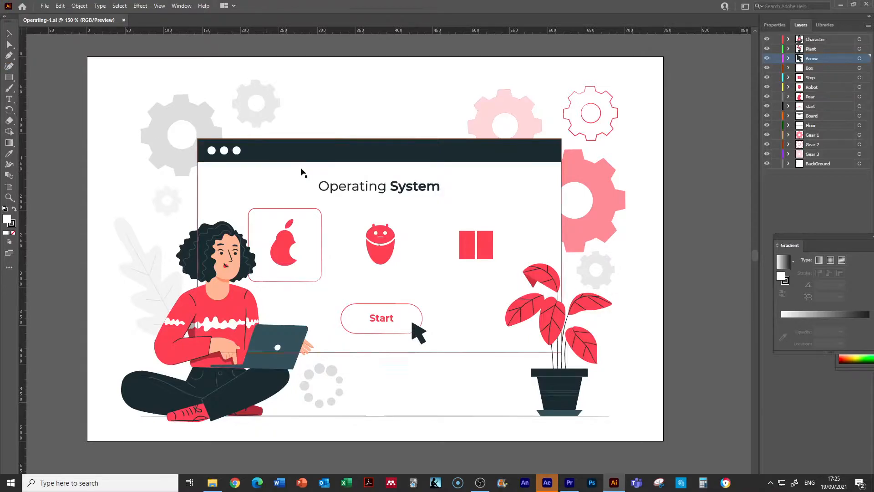
pyautogui.click(546, 485)
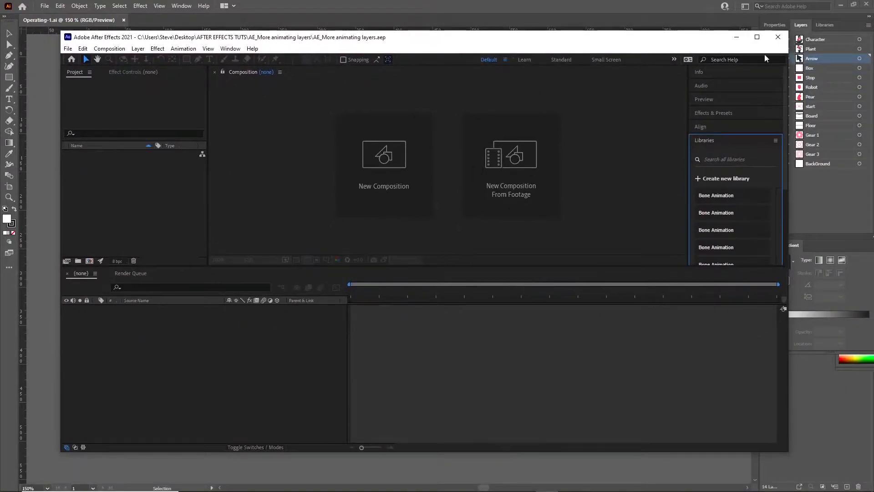
pyautogui.click(759, 44)
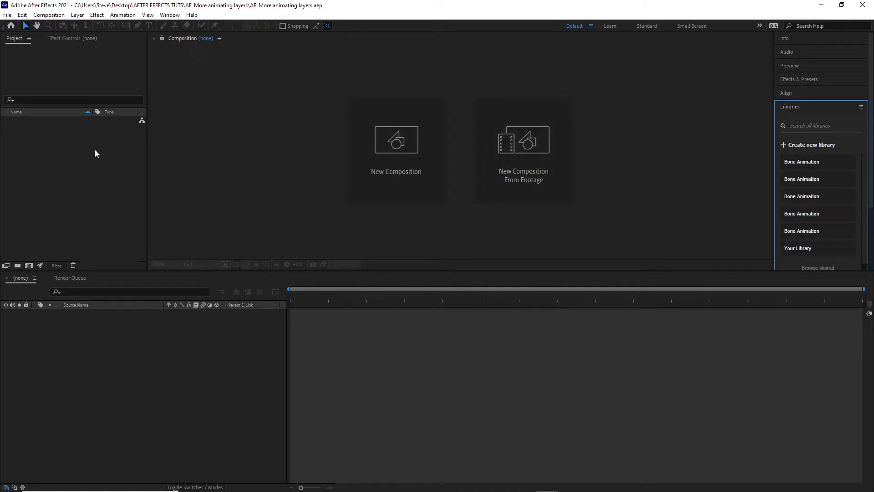
# Step: Choose the Operating-1 Illustrator file for import into the project
pyautogui.click(78, 201)
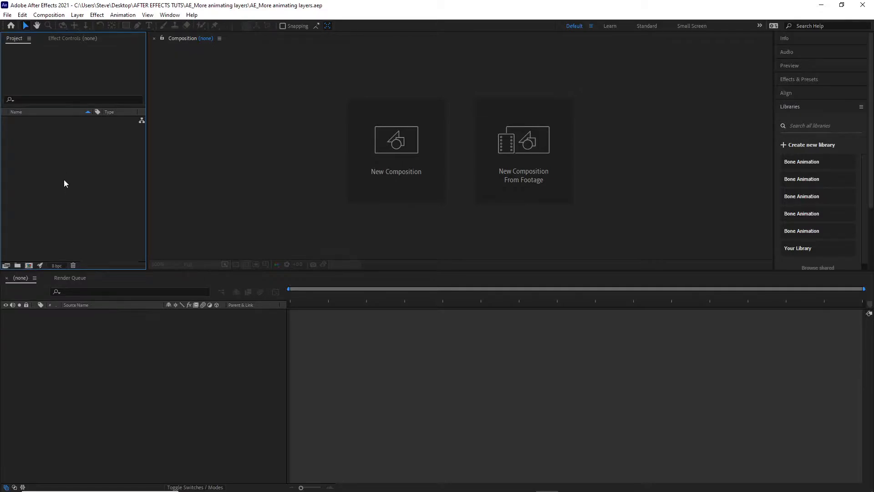
pyautogui.rightClick(65, 183)
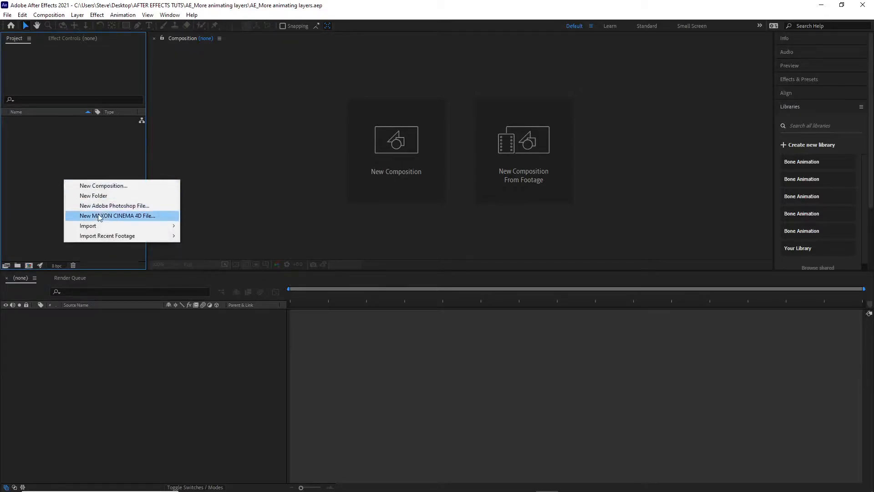
pyautogui.moveTo(98, 224)
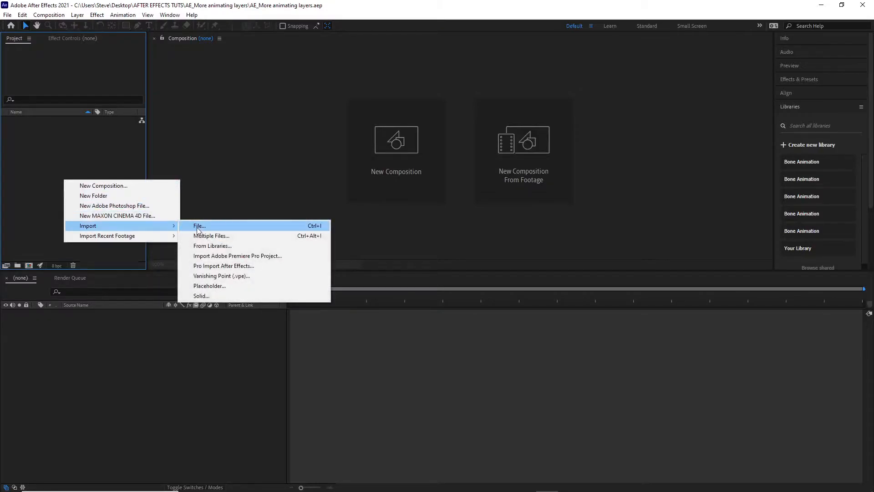
pyautogui.click(223, 226)
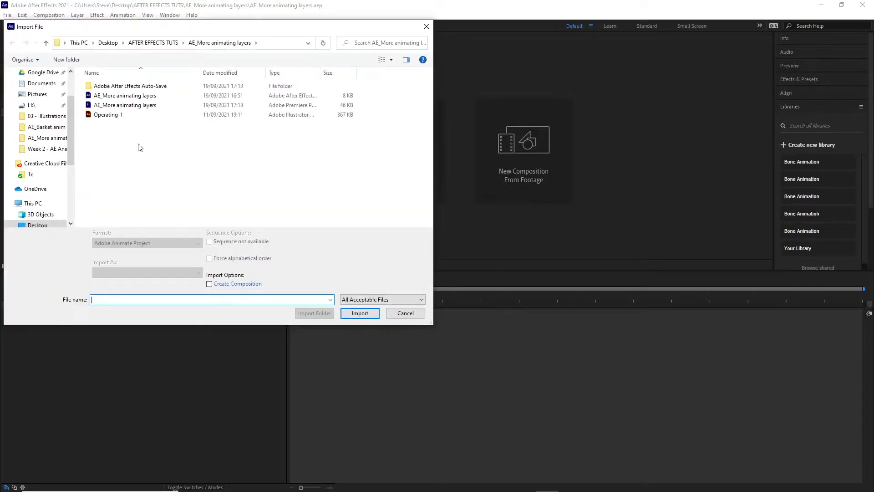
pyautogui.click(113, 117)
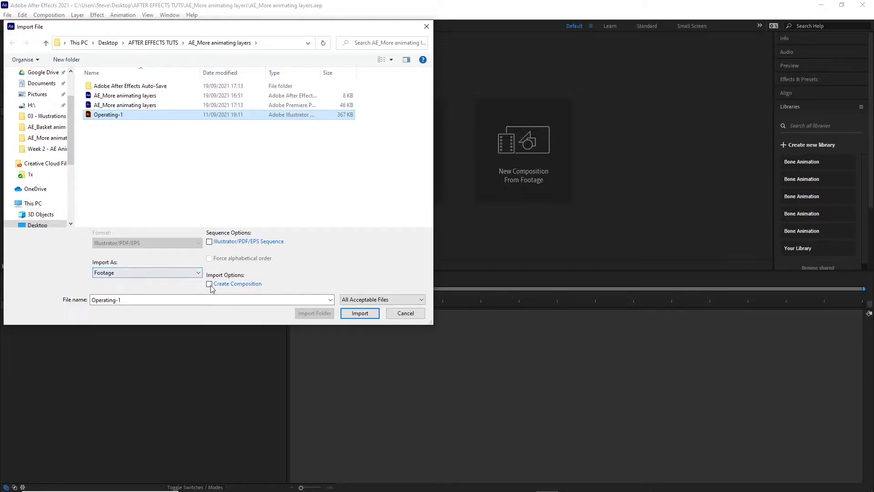
pyautogui.click(367, 314)
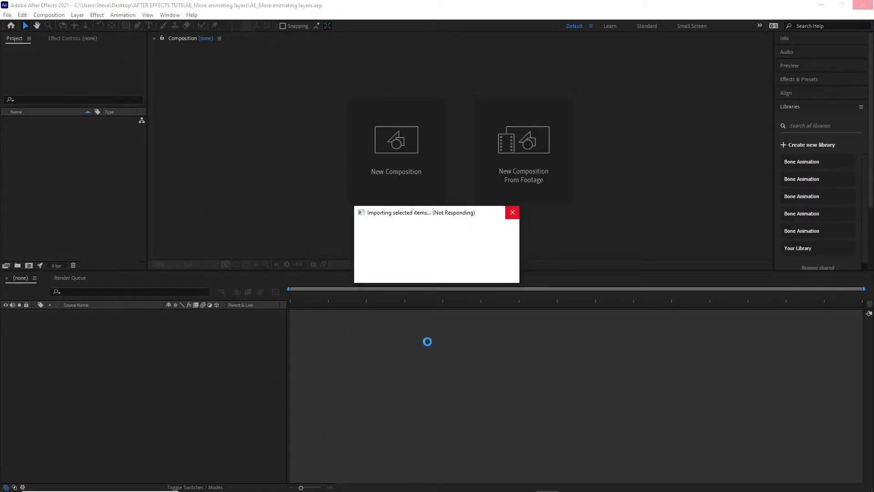
# Step: Import Operating-1.ai as a Composition with footage dimensions set to Layer Size
pyautogui.click(493, 223)
pyautogui.click(479, 223)
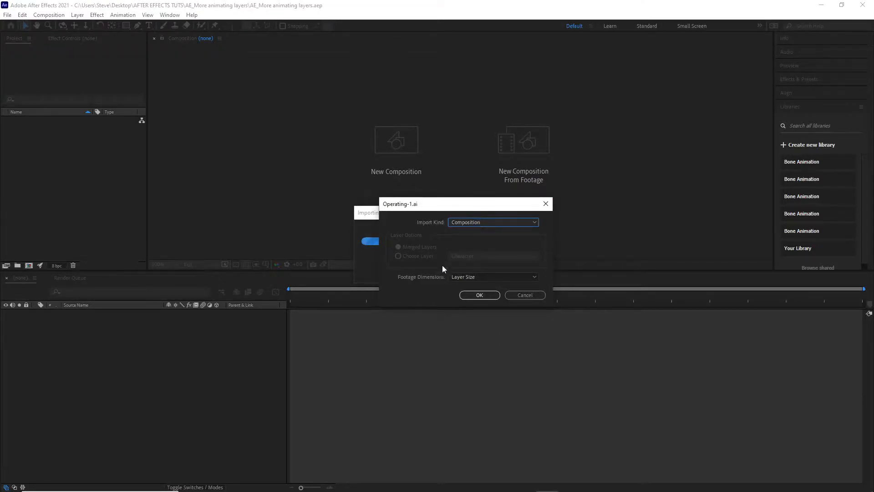
pyautogui.click(472, 277)
pyautogui.click(472, 287)
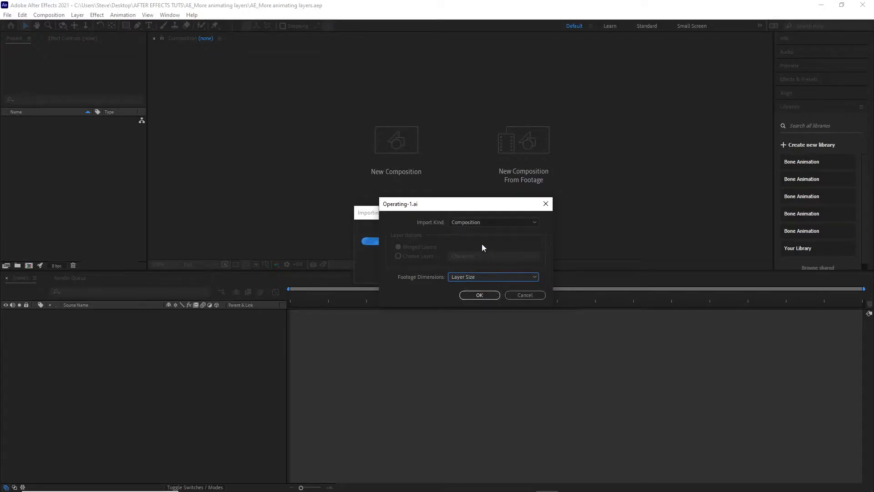
pyautogui.click(487, 296)
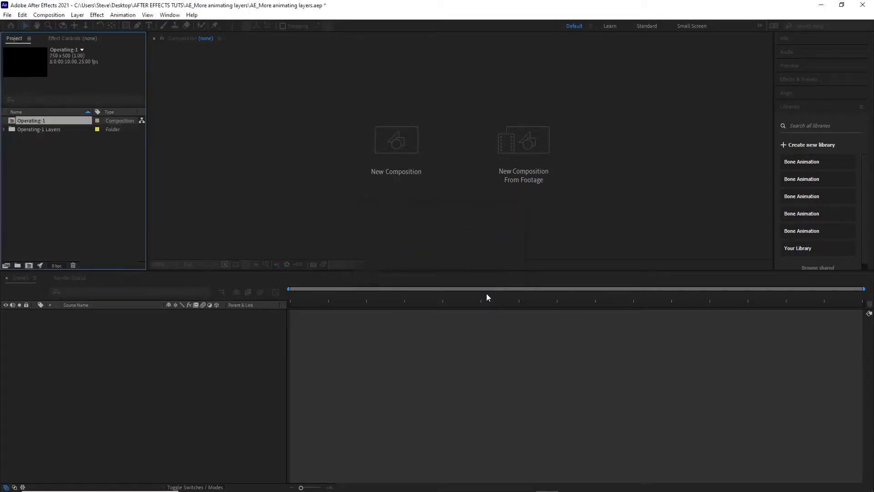
# Step: Check the contents of the Operating-1 Layers folder and open the Operating-1 composition
pyautogui.click(5, 130)
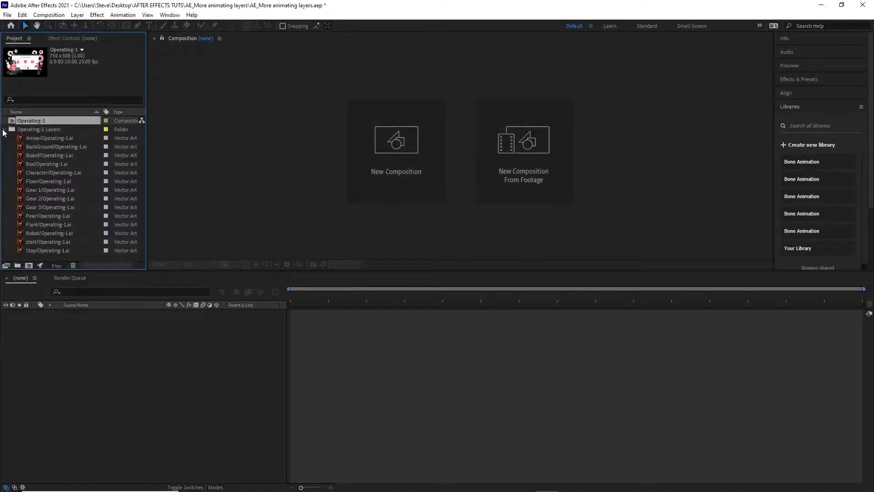
pyautogui.click(4, 131)
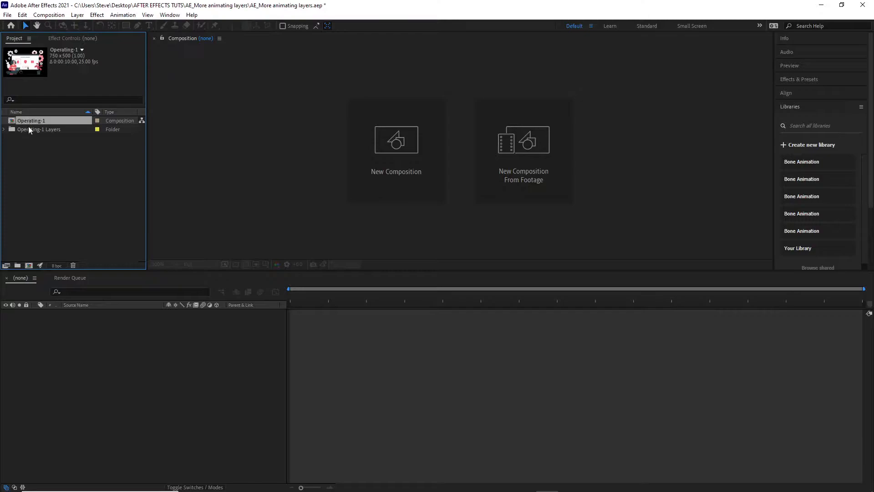
pyautogui.doubleClick(11, 121)
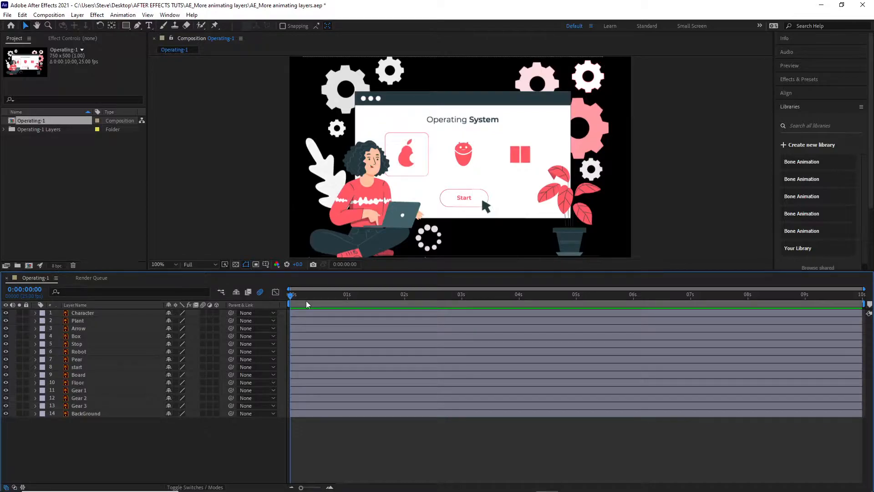
# Step: Review the duration, width and height in the Operating-1 composition's settings
pyautogui.rightClick(41, 122)
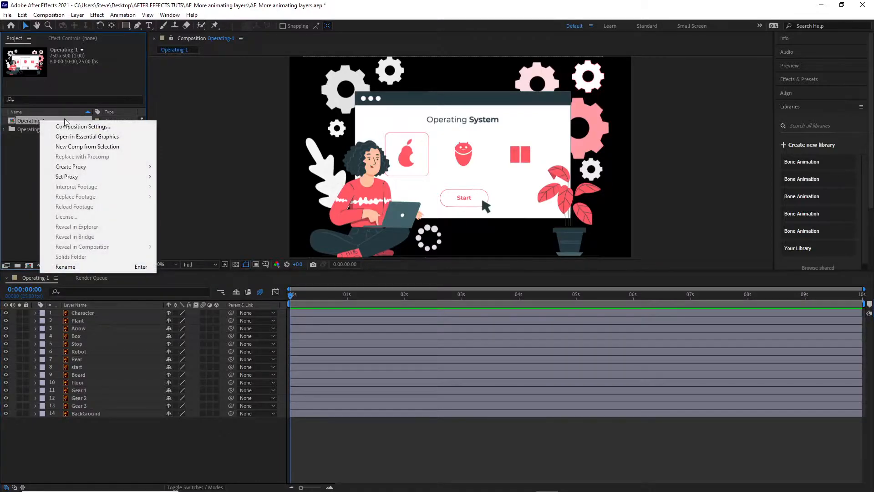
pyautogui.click(68, 126)
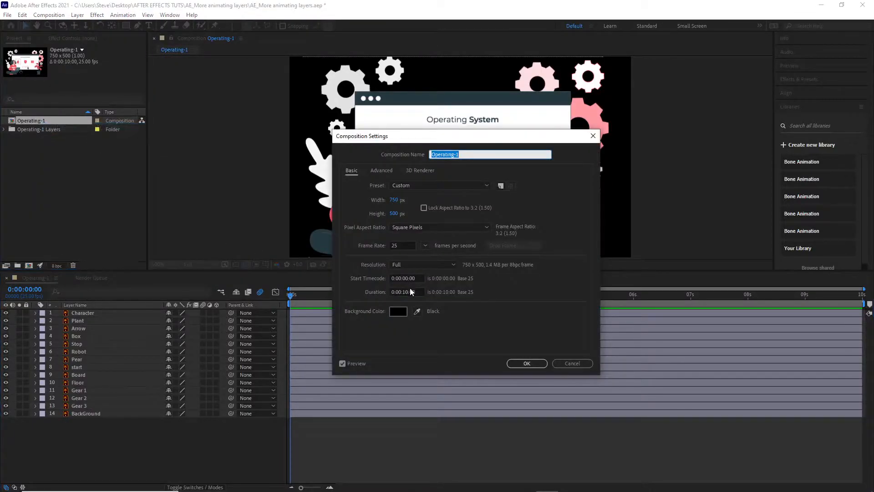
pyautogui.click(406, 292)
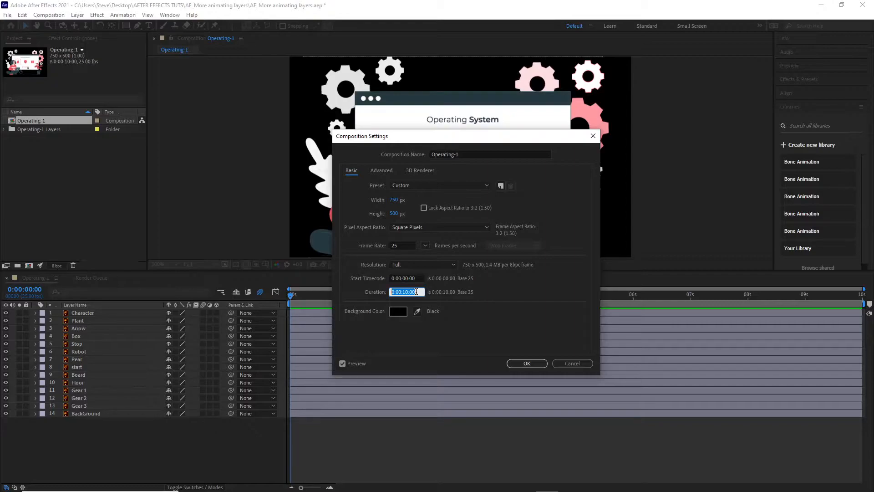
pyautogui.write('1000')
pyautogui.click(492, 341)
pyautogui.click(393, 201)
pyautogui.click(395, 215)
pyautogui.click(527, 363)
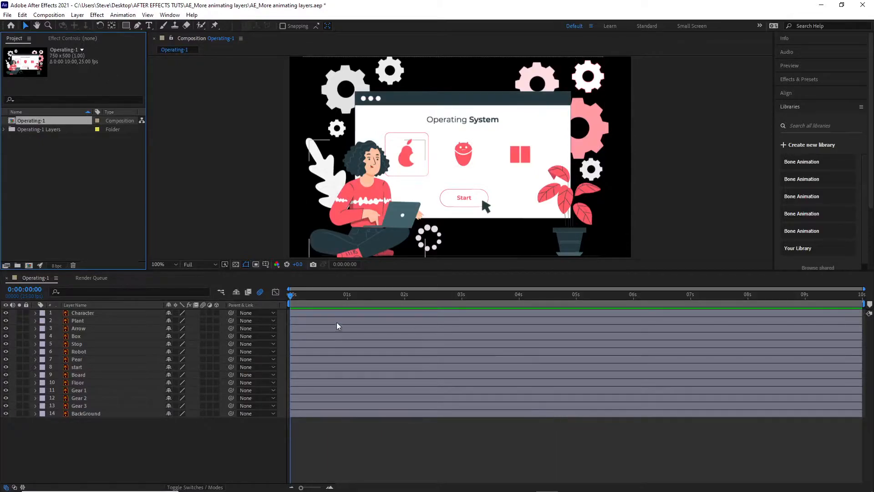
# Step: Try shortening the Character and Plant layers to about 7.3 s in the timeline and extend them back to 10 s
pyautogui.click(486, 467)
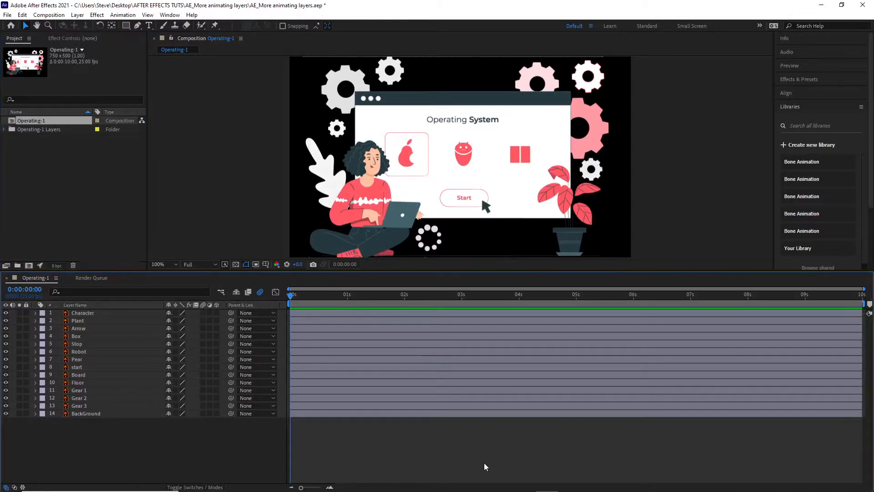
pyautogui.moveTo(307, 490); pyautogui.dragTo(266, 486)
pyautogui.moveTo(862, 313)
pyautogui.mouseDown()
pyautogui.moveTo(736, 315)
pyautogui.moveTo(863, 314)
pyautogui.mouseUp()
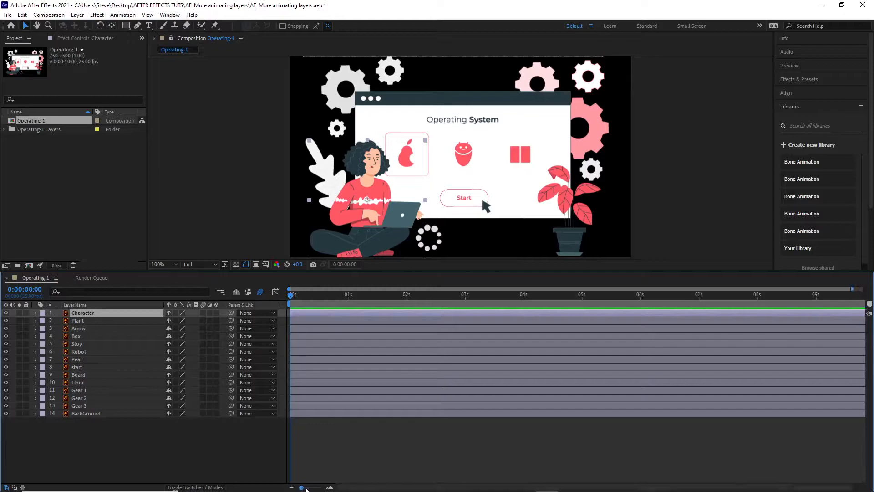
pyautogui.moveTo(862, 314); pyautogui.dragTo(707, 314)
pyautogui.click(862, 321)
pyautogui.moveTo(862, 321)
pyautogui.mouseDown()
pyautogui.moveTo(704, 321)
pyautogui.moveTo(705, 313)
pyautogui.moveTo(866, 314)
pyautogui.mouseUp()
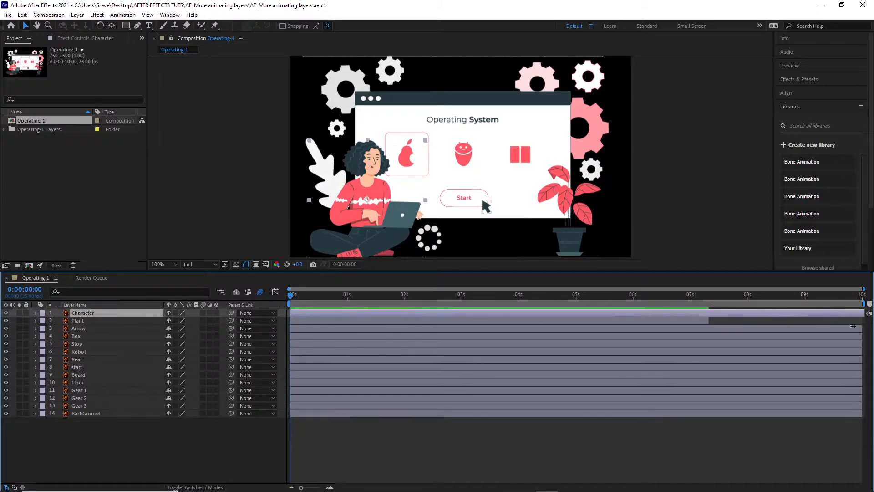
pyautogui.moveTo(707, 321); pyautogui.dragTo(863, 321)
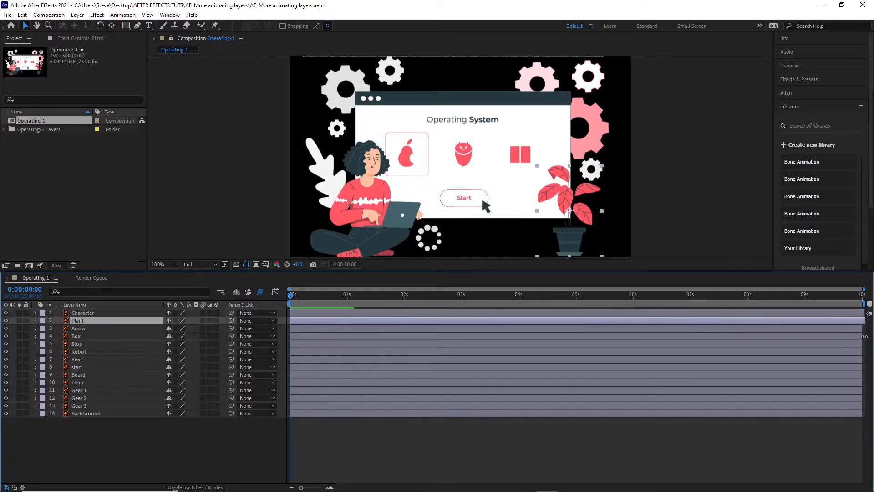
pyautogui.click(864, 314)
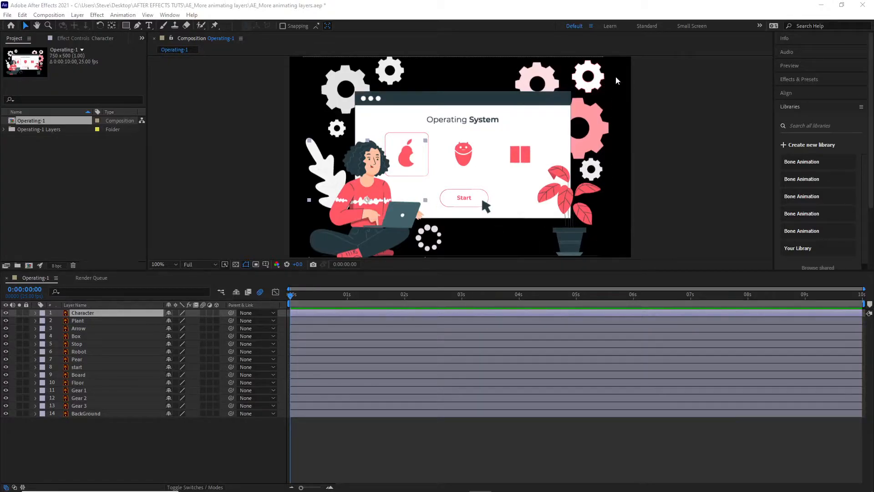
# Step: Create a new solid layer at composition size, 750 × 500 px, with a green color
pyautogui.rightClick(220, 170)
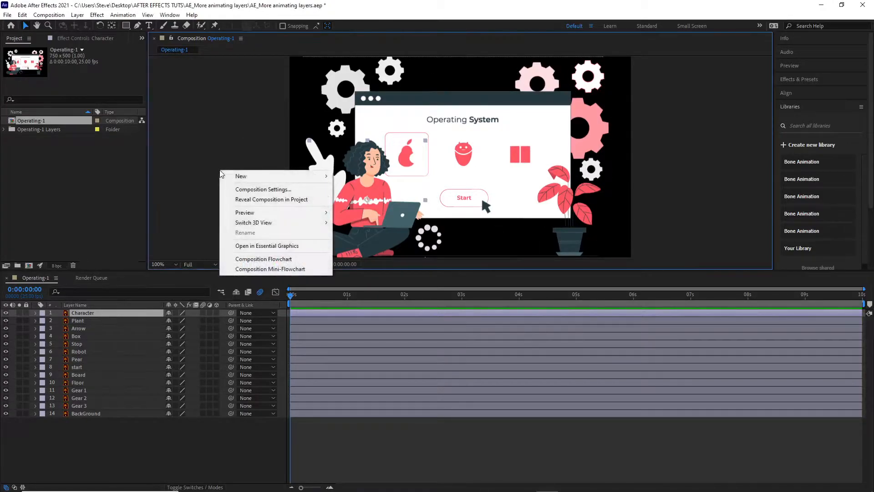
pyautogui.moveTo(230, 175)
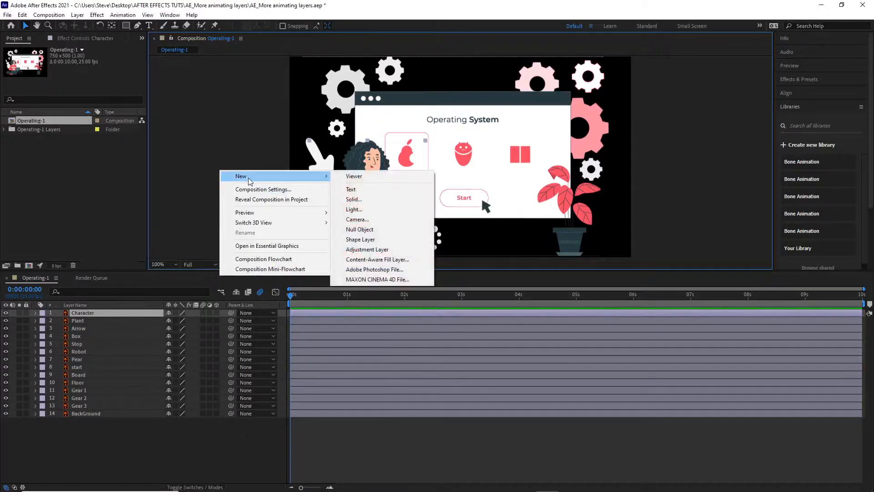
pyautogui.click(354, 199)
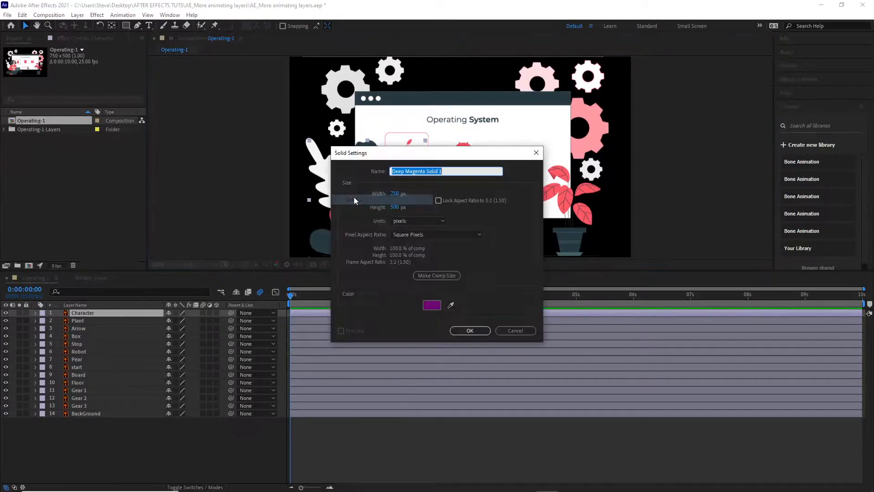
pyautogui.click(440, 305)
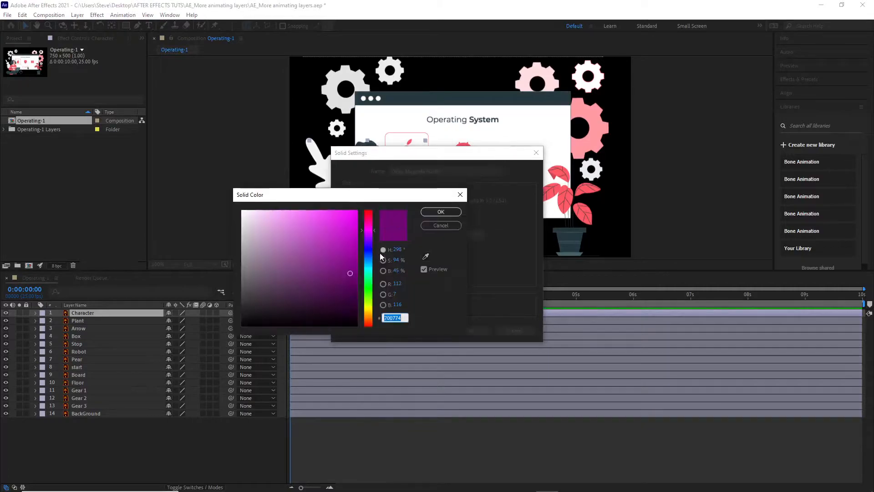
pyautogui.click(369, 290)
pyautogui.click(369, 304)
pyautogui.click(370, 280)
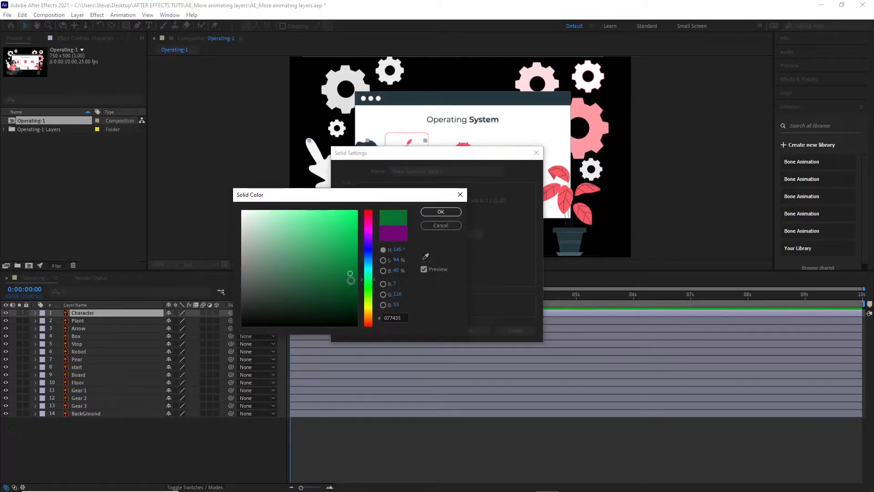
pyautogui.moveTo(351, 270); pyautogui.dragTo(351, 265)
pyautogui.click(449, 212)
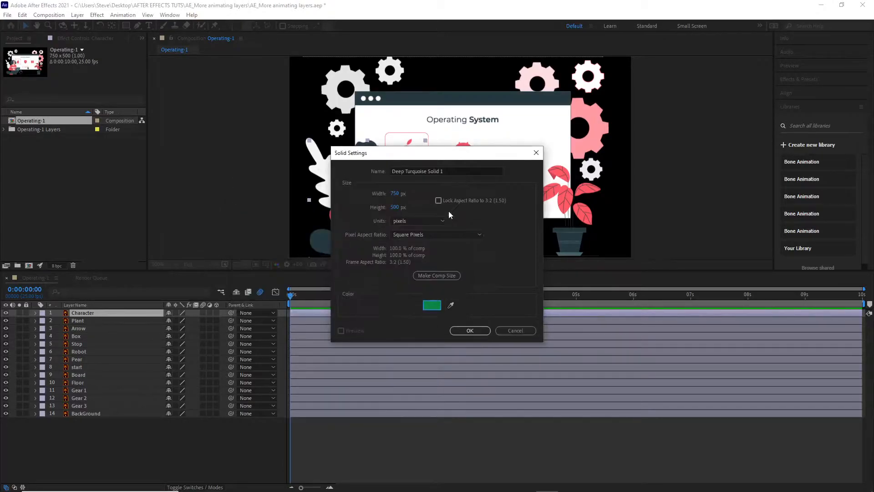
pyautogui.click(477, 332)
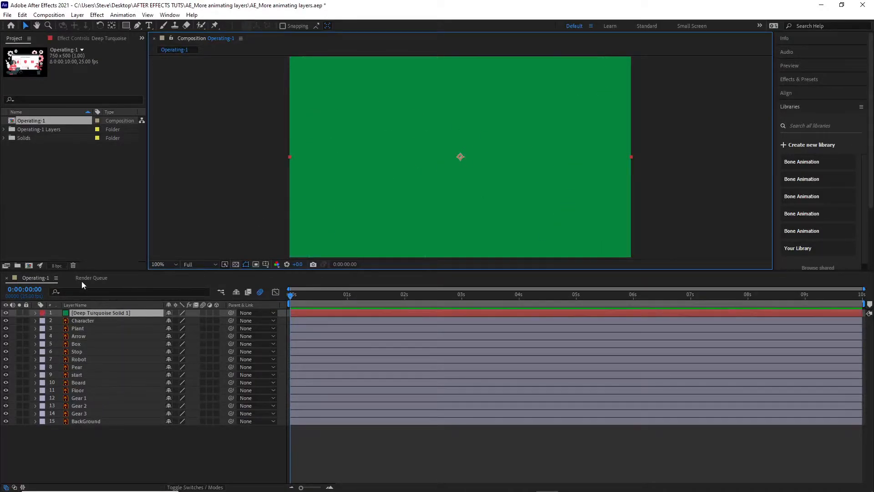
# Step: Move the green solid layer beneath the BackGround layer and lock it
pyautogui.moveTo(91, 310); pyautogui.dragTo(92, 424)
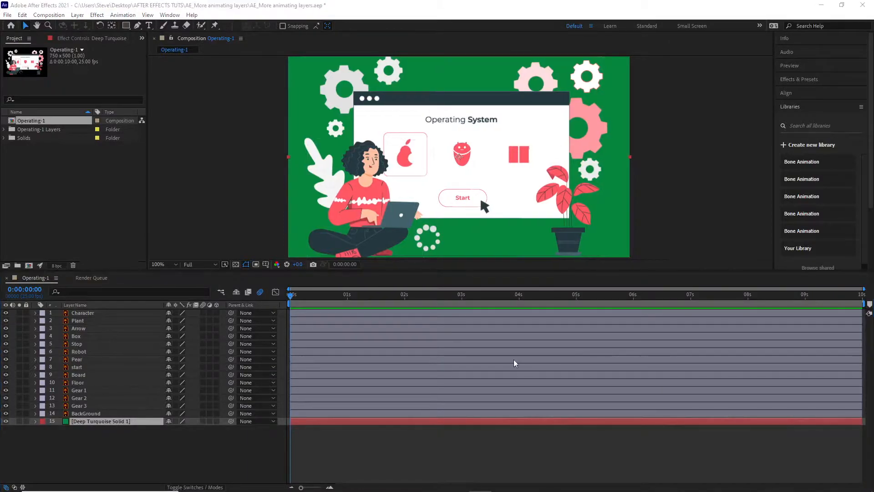
pyautogui.click(26, 421)
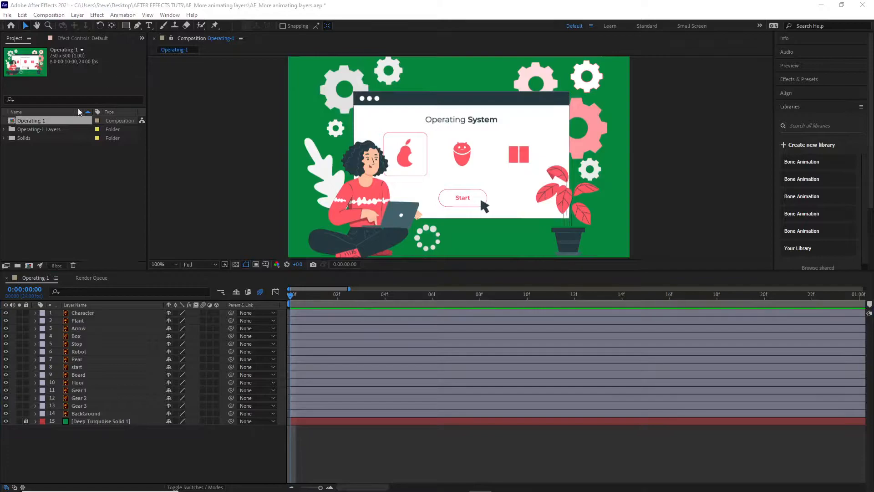
# Step: Set the Operating-1 composition's frame rate to 24 frames per second in its settings
pyautogui.rightClick(38, 121)
pyautogui.click(49, 127)
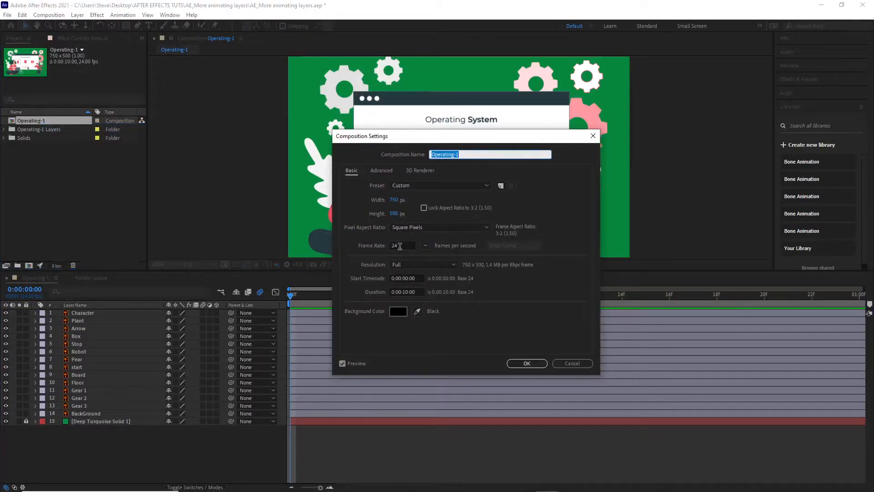
pyautogui.doubleClick(399, 246)
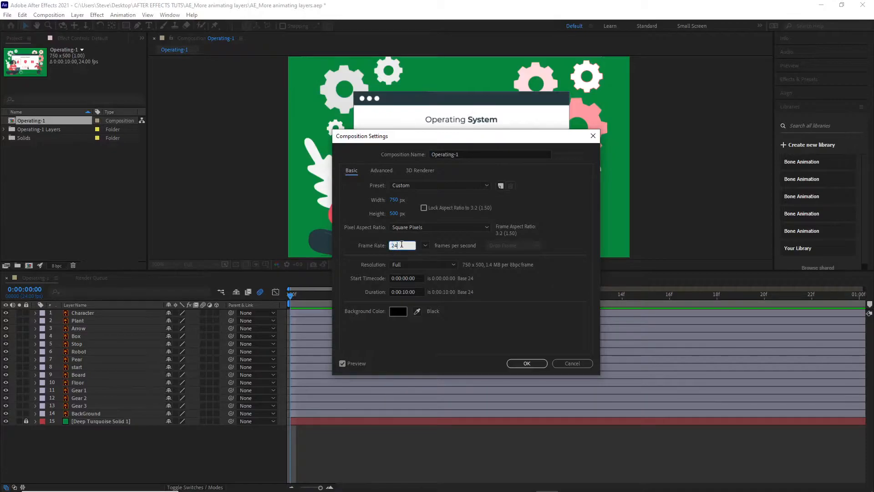
pyautogui.moveTo(404, 246); pyautogui.dragTo(375, 240)
pyautogui.write('24')
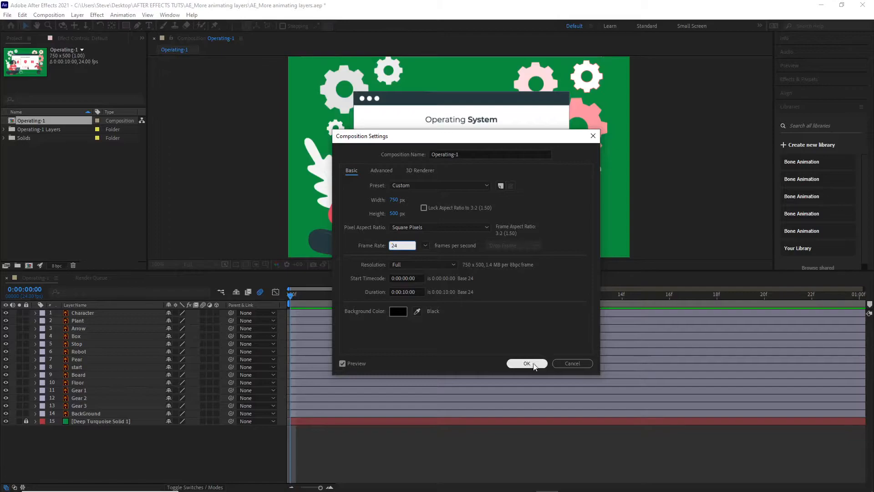
pyautogui.click(532, 363)
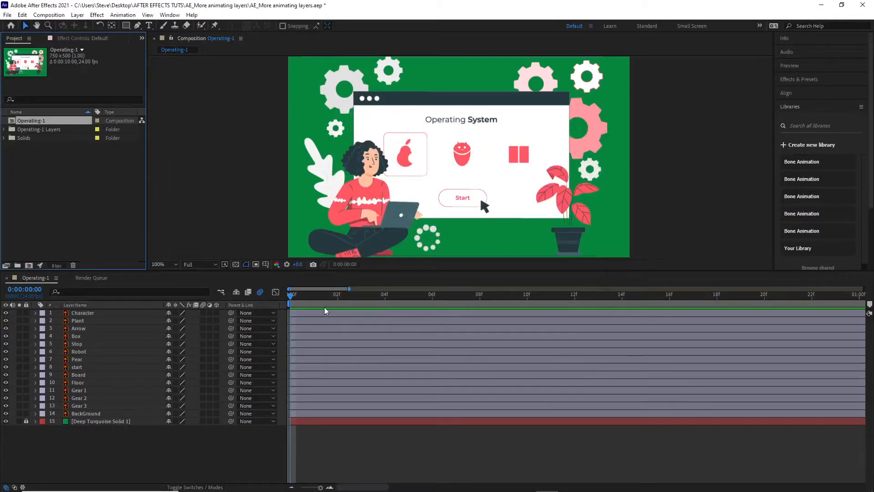
# Step: Move the current time to 0:00:00:12 and scale the timeline to show individual frames from the composition's start
pyautogui.moveTo(292, 299); pyautogui.dragTo(575, 351)
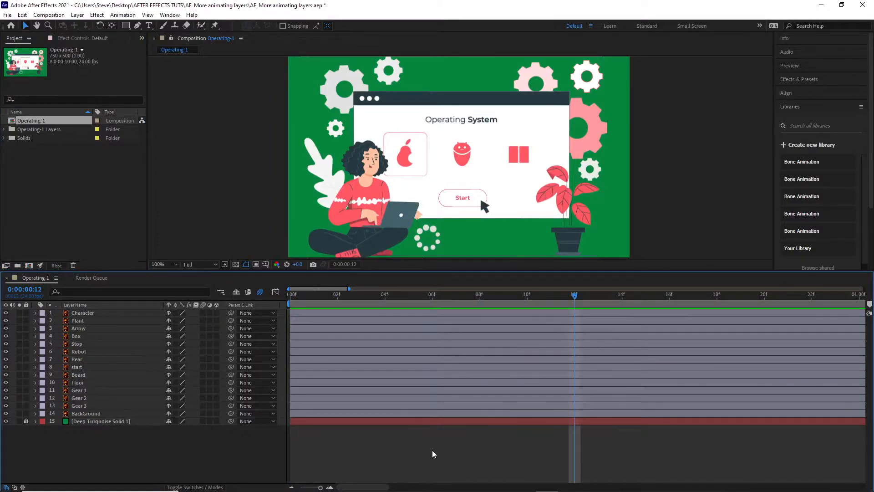
pyautogui.press('=')
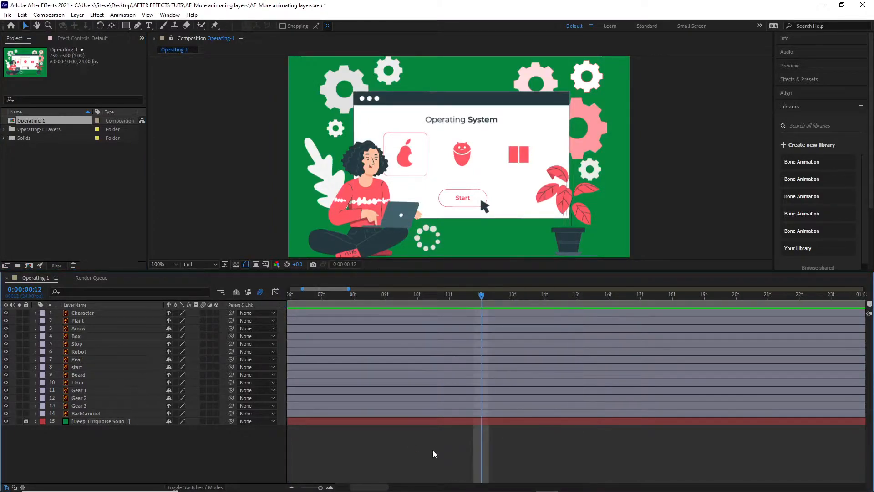
pyautogui.press('-')
pyautogui.press('-')
pyautogui.press('-')
pyautogui.press('-')
pyautogui.press('-')
pyautogui.press('-')
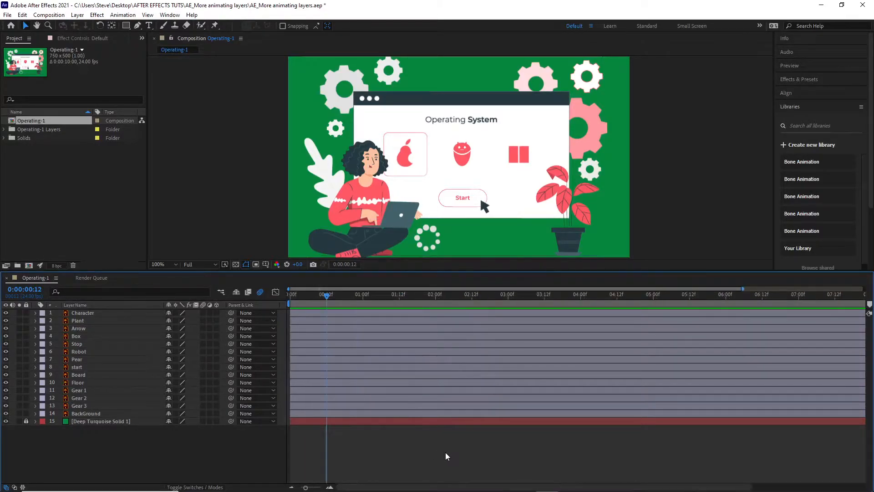
pyautogui.press('=')
pyautogui.press('=')
pyautogui.press('=')
pyautogui.press('=')
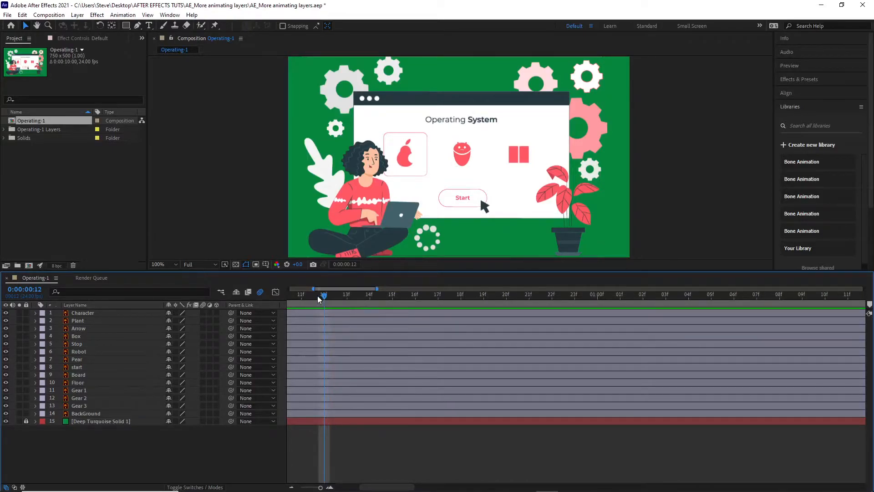
pyautogui.moveTo(313, 289); pyautogui.dragTo(288, 288)
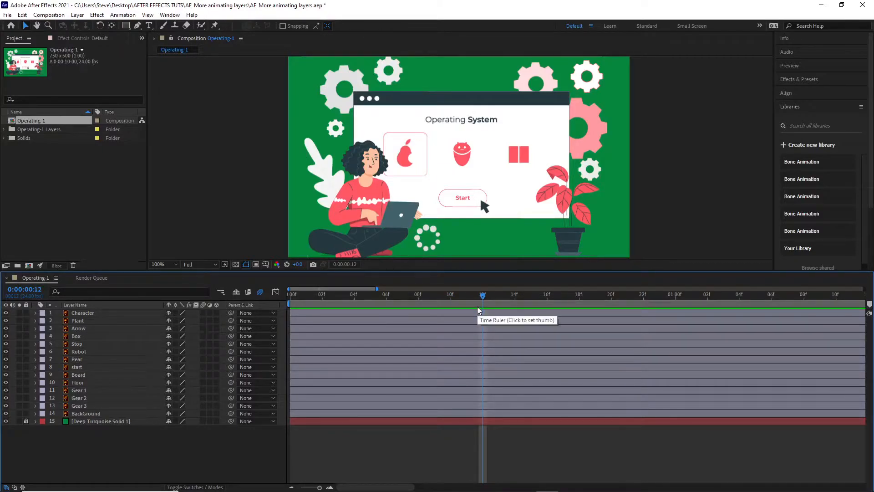
# Step: Add Position keyframes to the Character and Plant layers at frame 12
pyautogui.click(88, 314)
pyautogui.keyDown('shift'); pyautogui.click(85, 320); pyautogui.keyUp('shift')
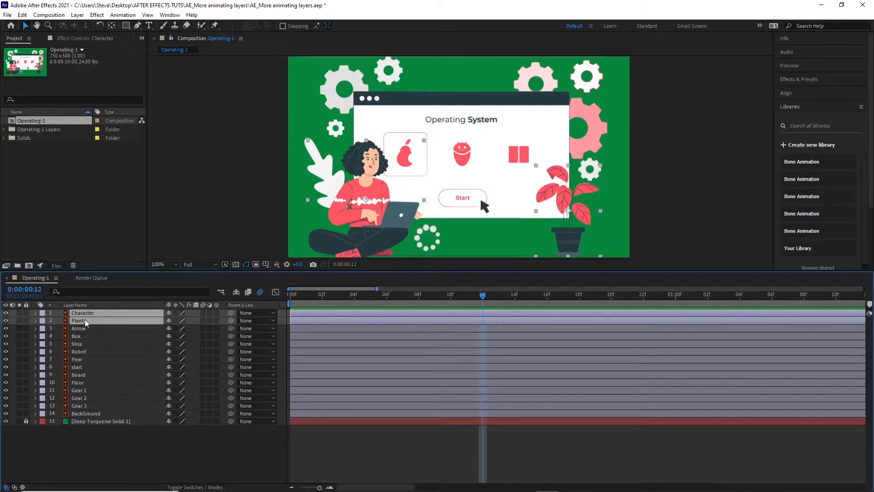
pyautogui.press('p')
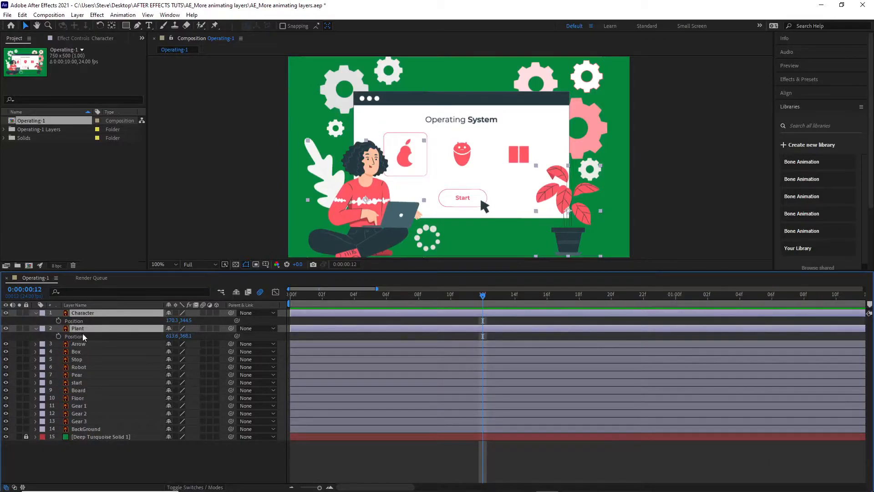
pyautogui.click(59, 321)
pyautogui.click(58, 337)
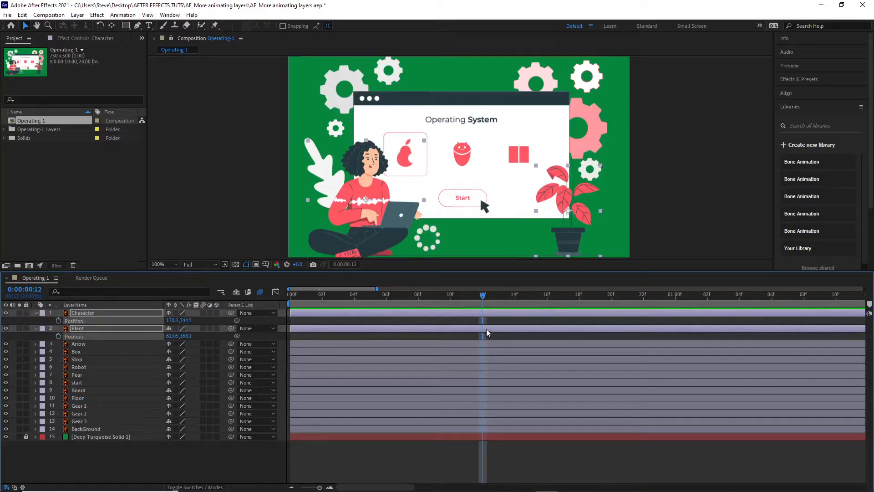
pyautogui.click(59, 336)
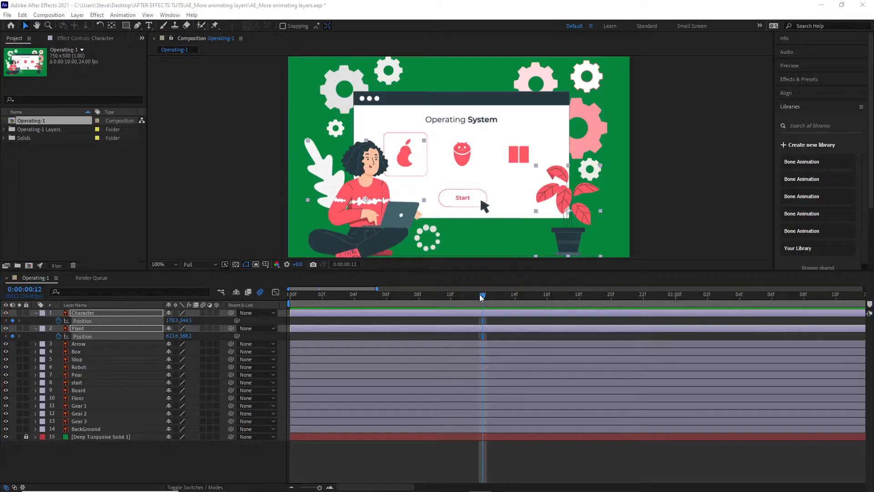
# Step: At frame 0, move the Plant horizontally off the canvas's right side to about X 907 and the Character off its left side to about X -178
pyautogui.moveTo(445, 294); pyautogui.dragTo(264, 281)
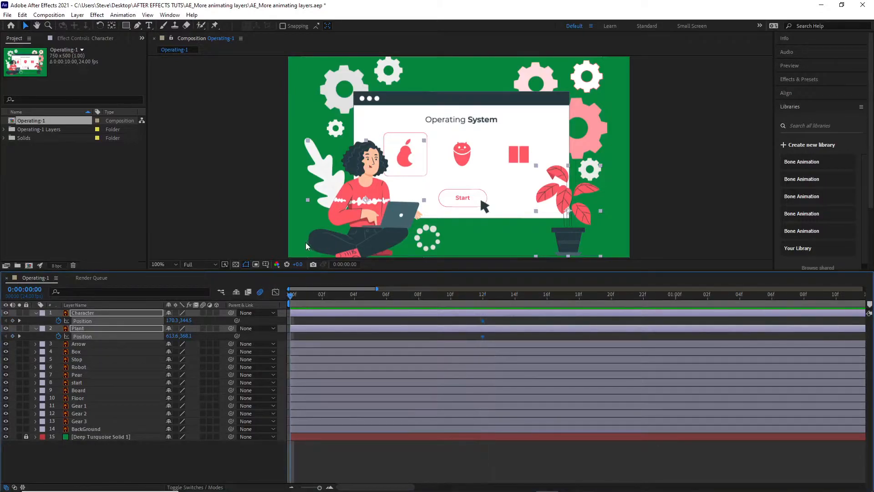
pyautogui.click(248, 133)
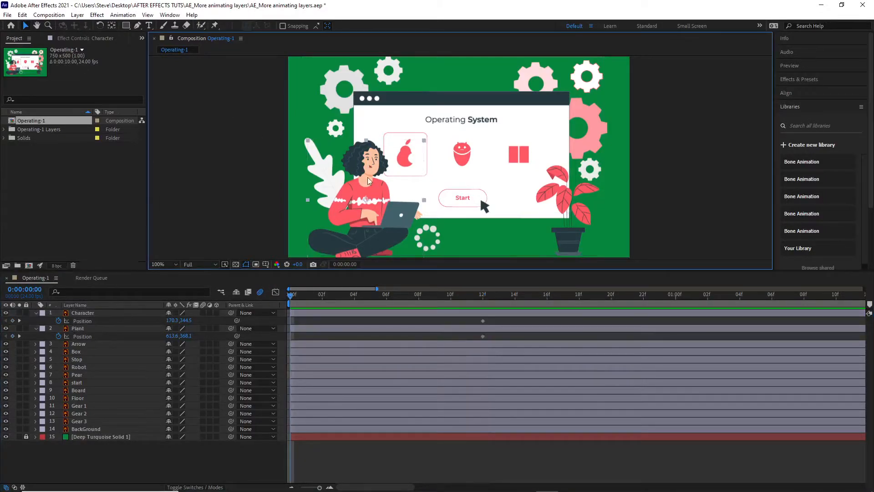
pyautogui.click(352, 178)
pyautogui.click(587, 229)
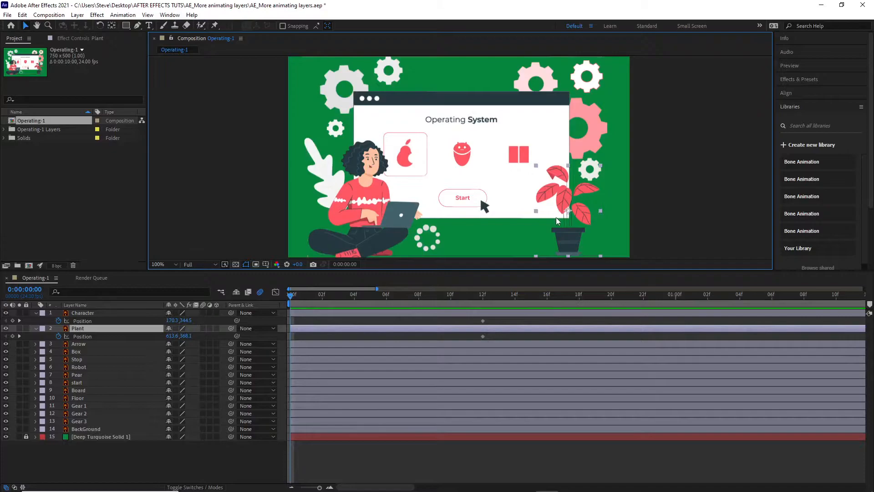
pyautogui.moveTo(571, 231); pyautogui.dragTo(705, 241)
pyautogui.click(378, 203)
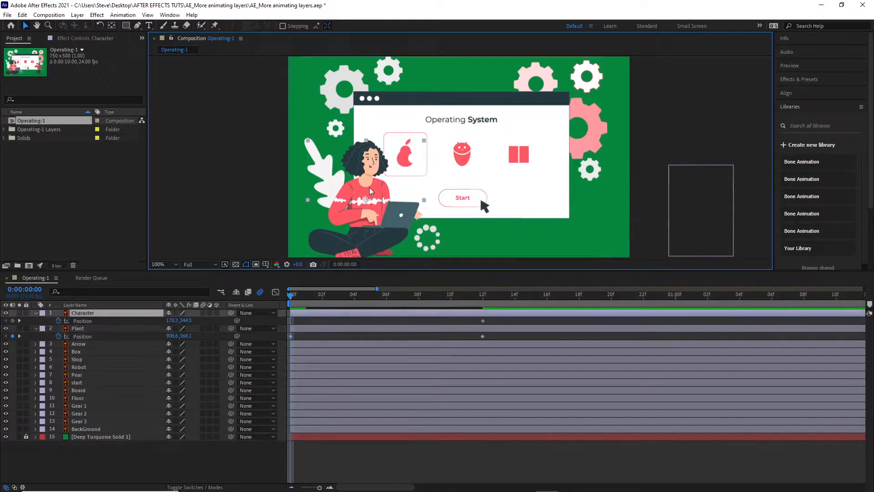
pyautogui.moveTo(292, 188); pyautogui.dragTo(210, 198)
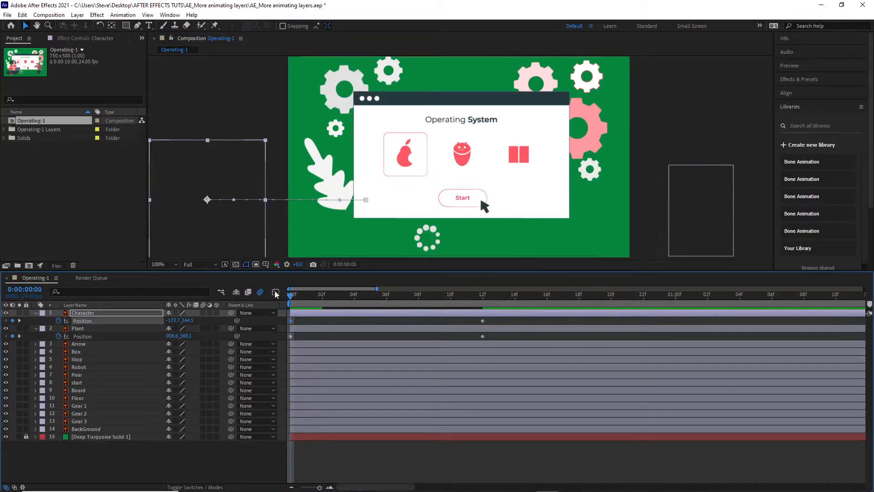
# Step: Preview the Character and Plant sliding in between frames 0 and 12, then return to frame 0
pyautogui.press('space')
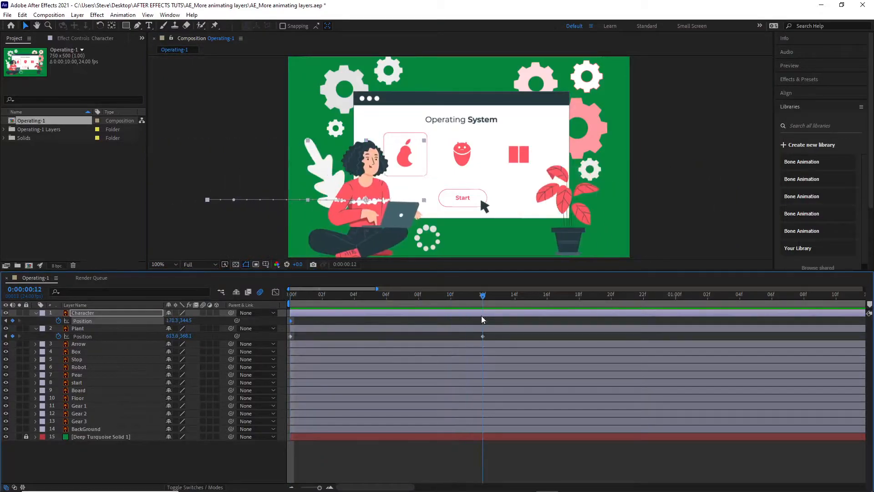
pyautogui.moveTo(267, 279); pyautogui.dragTo(483, 318)
pyautogui.press('Home')
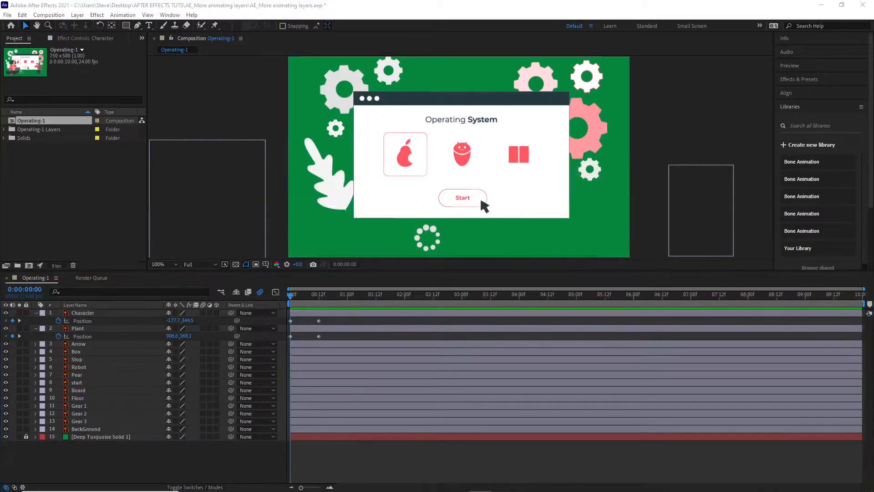
# Step: Add Position and Scale keyframes to the Arrow layer at frame 12
pyautogui.click(80, 374)
pyautogui.click(80, 344)
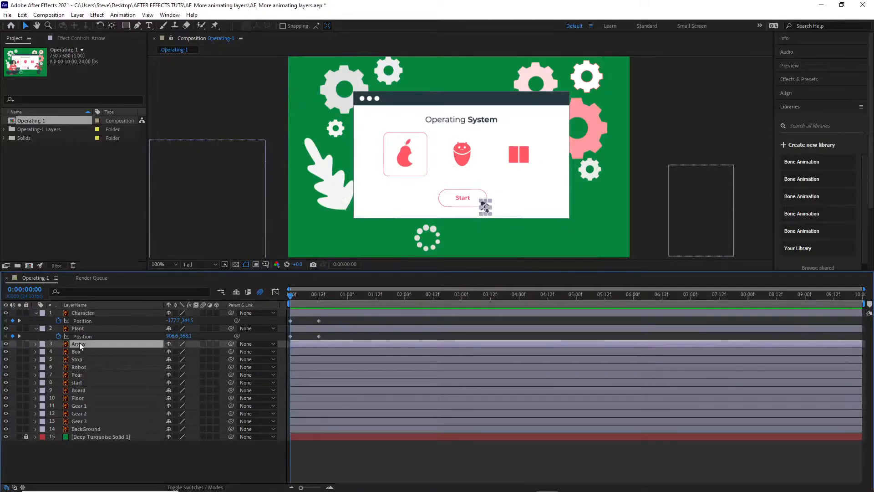
pyautogui.press('p')
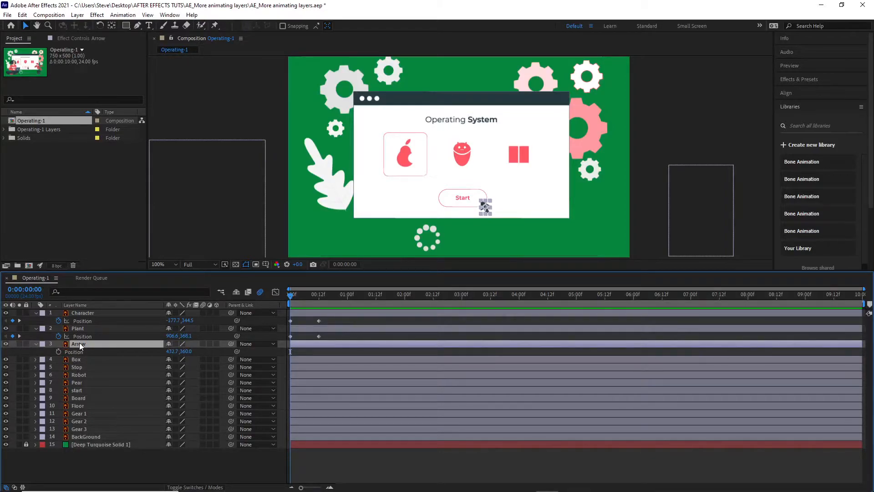
pyautogui.hotkey('shift', 's')
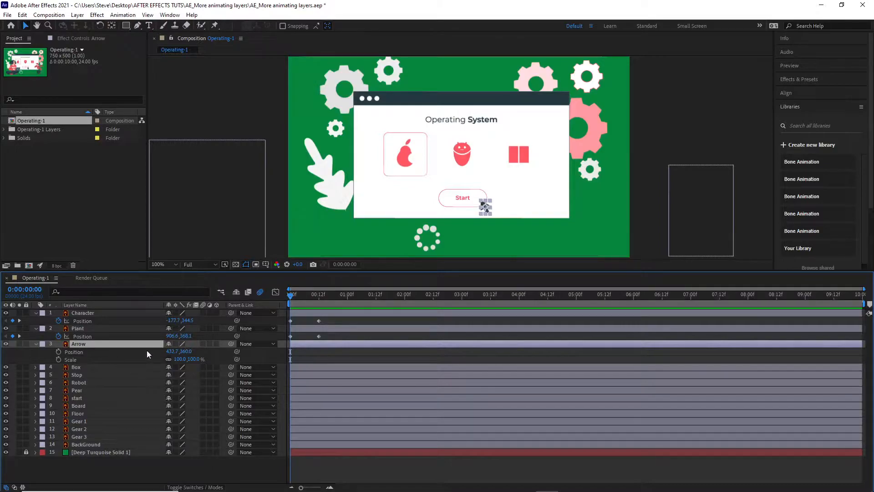
pyautogui.moveTo(291, 293); pyautogui.dragTo(319, 301)
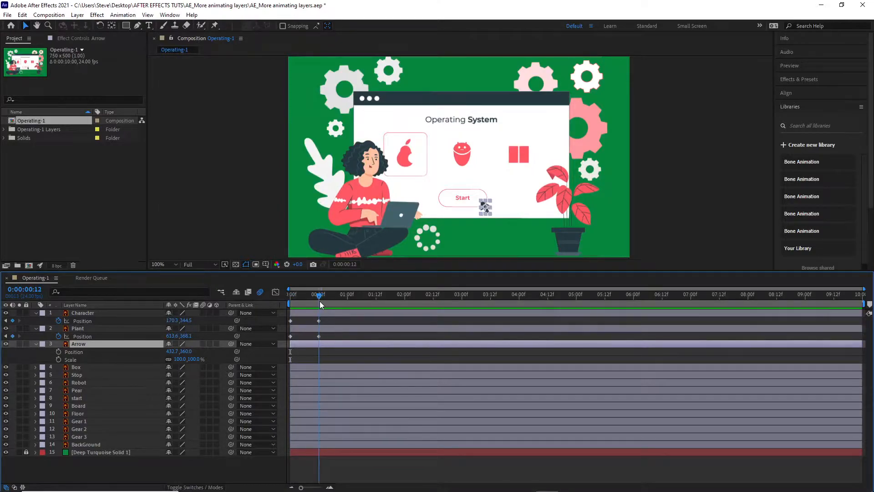
pyautogui.click(59, 351)
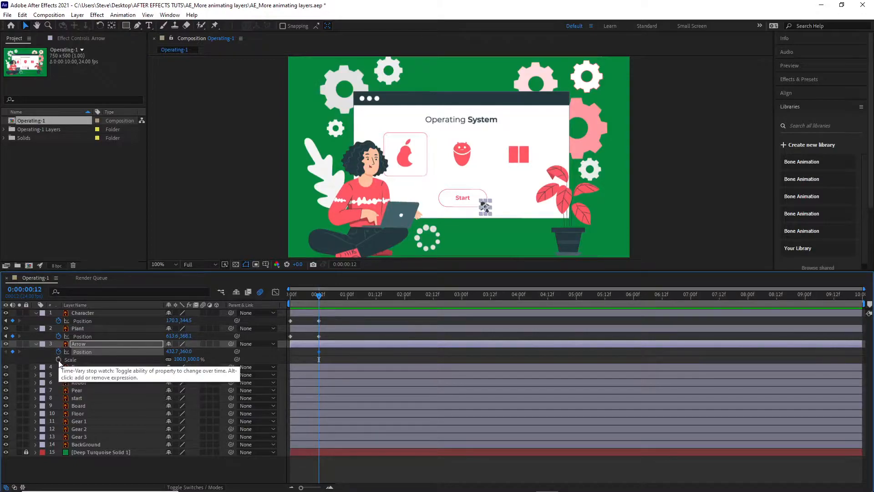
pyautogui.click(59, 360)
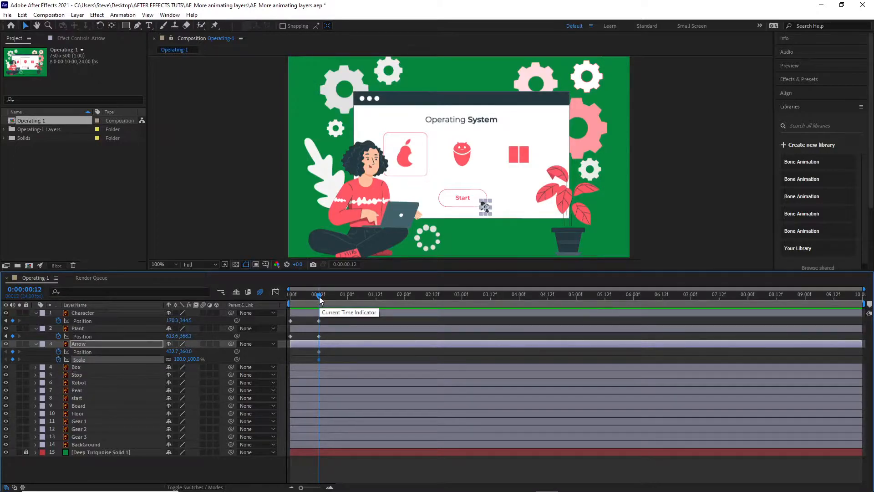
# Step: At frame 0, move the Arrow off the canvas's lower right to about 644, 556 and scrub through its movement
pyautogui.moveTo(320, 299); pyautogui.dragTo(277, 295)
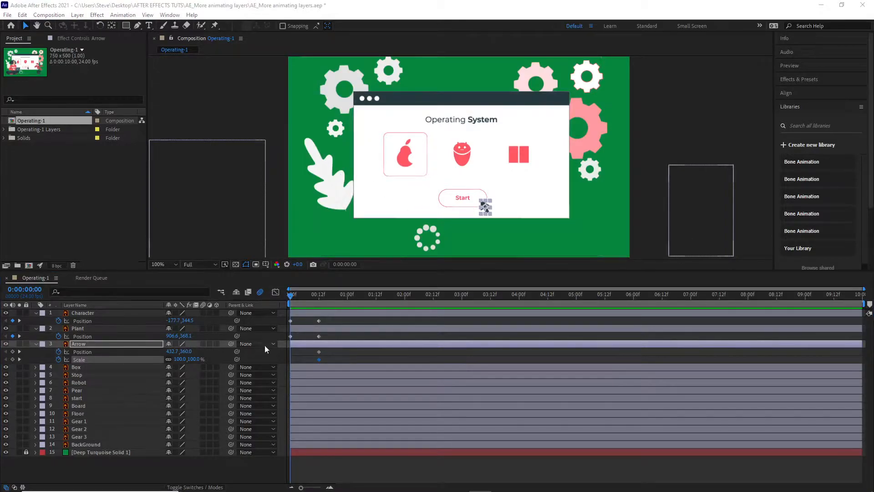
pyautogui.click(113, 351)
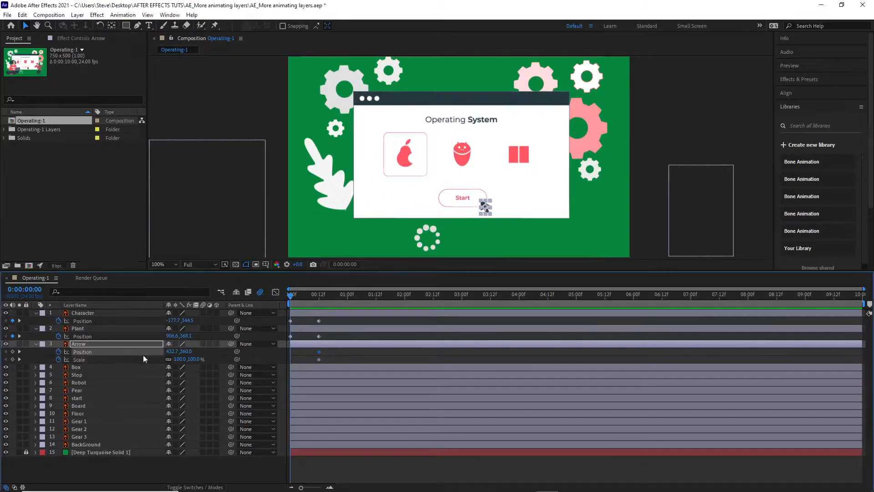
pyautogui.moveTo(481, 200); pyautogui.dragTo(508, 232)
pyautogui.hotkey('ctrl', 'z')
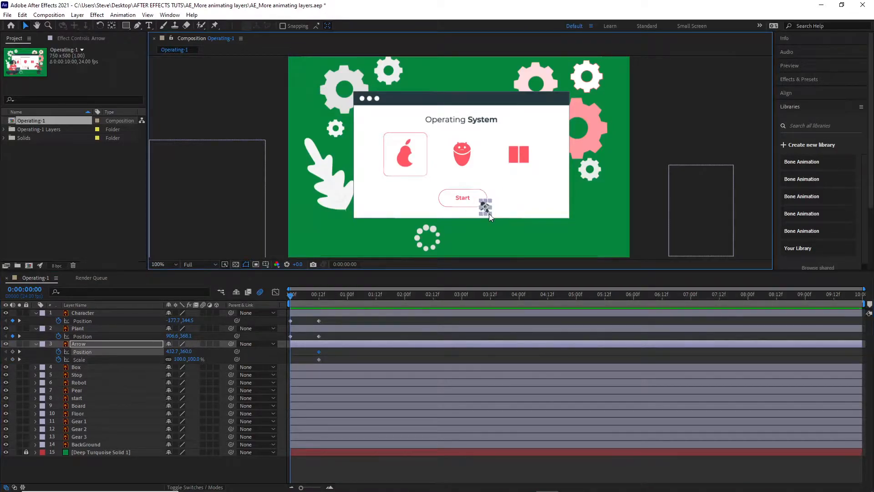
pyautogui.scroll(2, 513, 217)
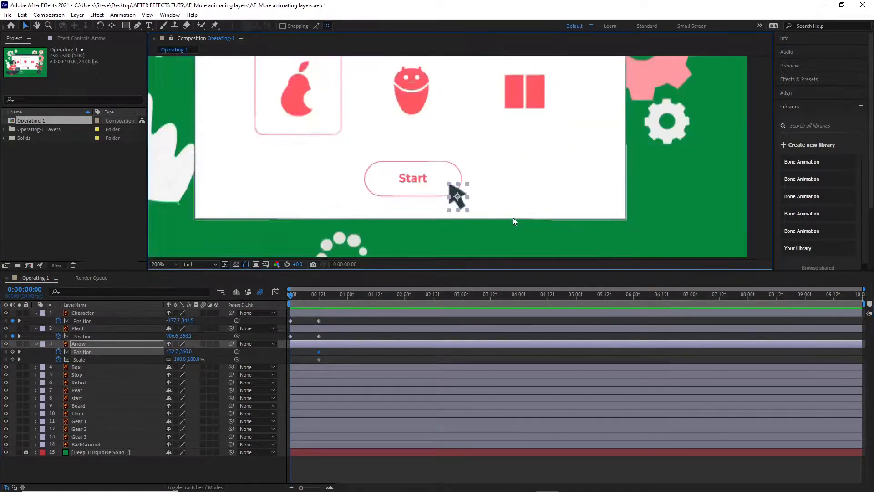
pyautogui.moveTo(455, 192); pyautogui.dragTo(508, 246)
pyautogui.scroll(-4, 548, 229)
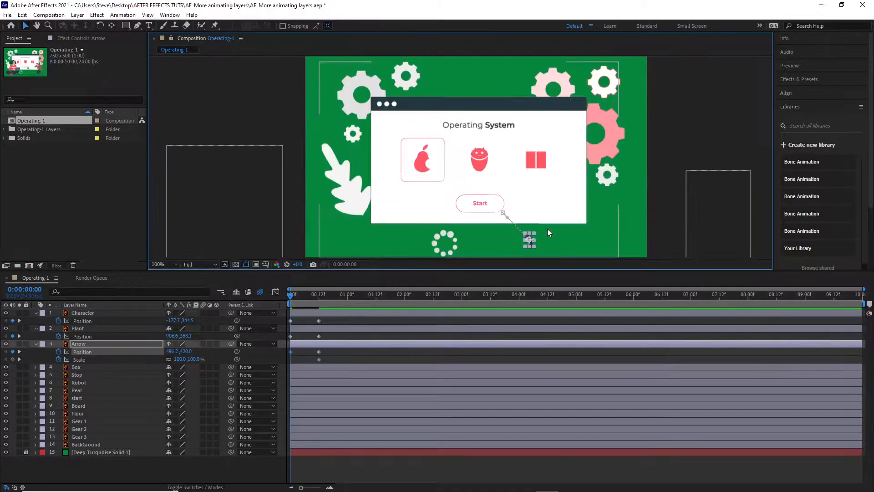
pyautogui.scroll(2, 541, 236)
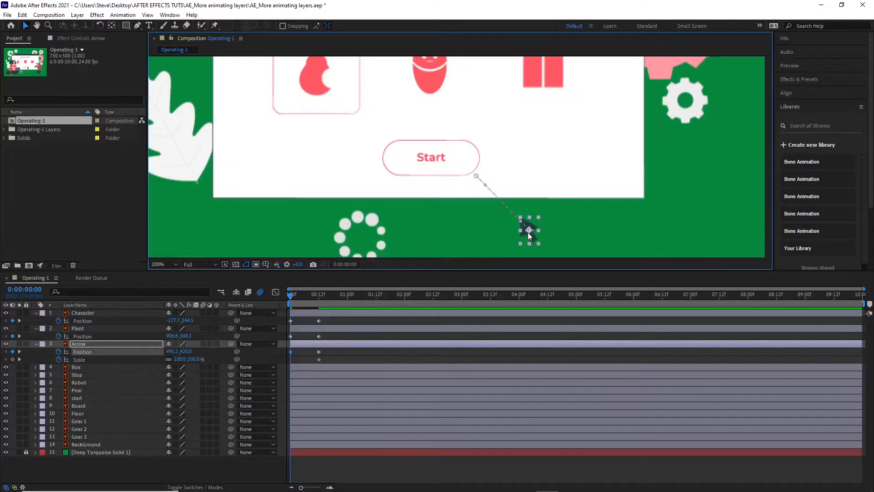
pyautogui.moveTo(534, 240); pyautogui.dragTo(557, 258)
pyautogui.scroll(-2, 567, 211)
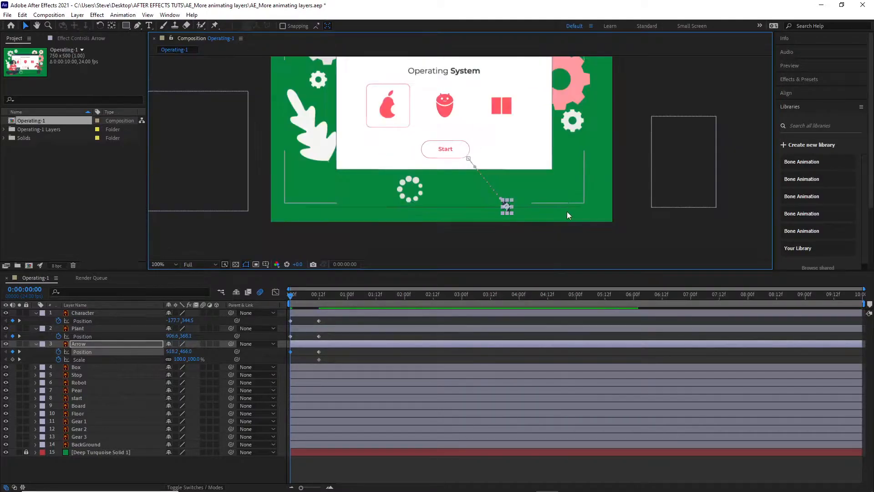
pyautogui.moveTo(507, 206); pyautogui.dragTo(565, 247)
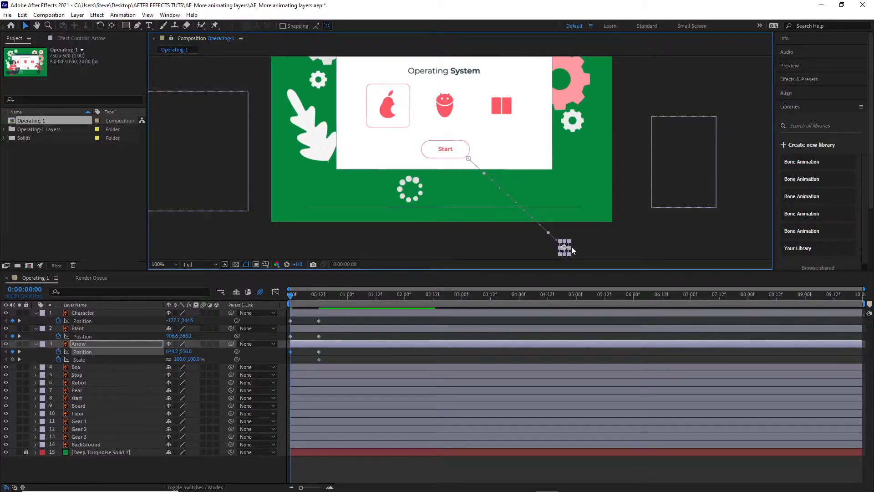
pyautogui.moveTo(292, 297); pyautogui.dragTo(319, 300)
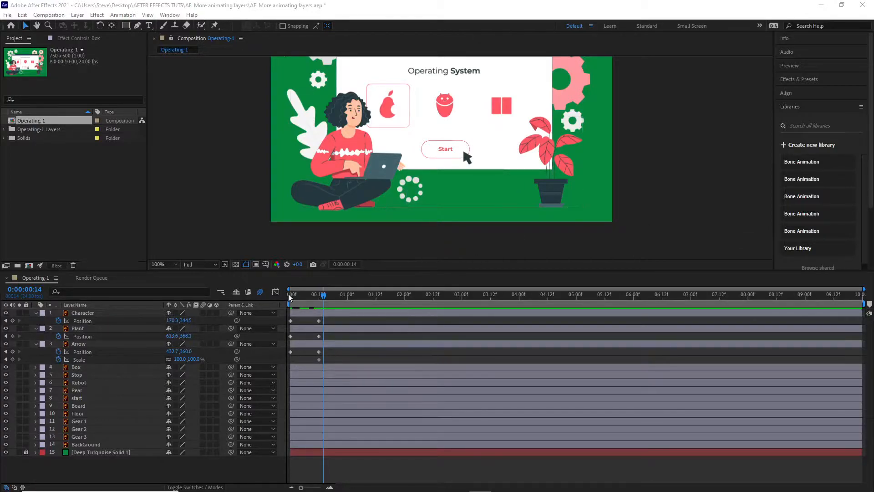
# Step: Set the Arrow layer's Scale to 60% at frame 14, two frames after its arrival at frame 12
pyautogui.click(316, 297)
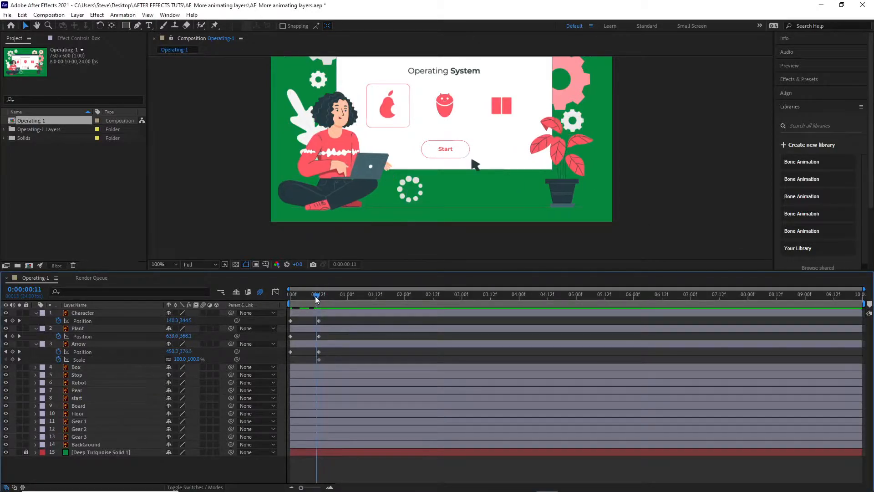
pyautogui.click(320, 299)
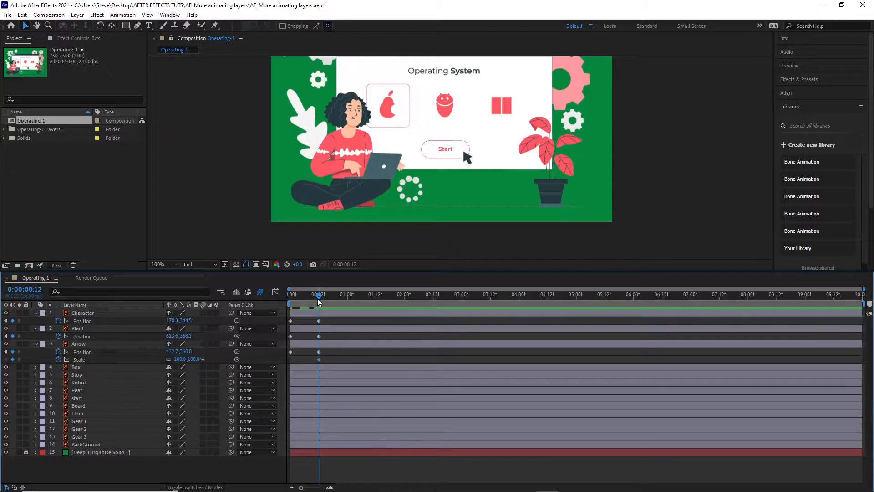
pyautogui.press('pageup')
pyautogui.press('pageup')
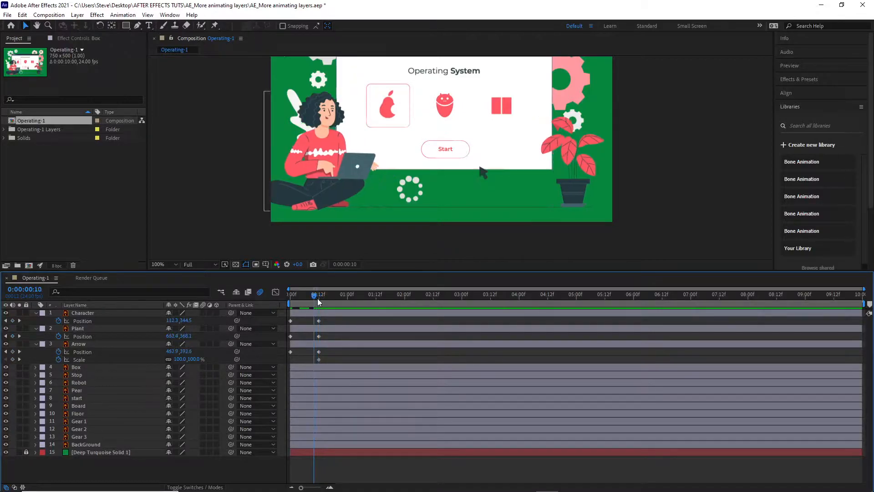
pyautogui.press('pagedown')
pyautogui.press('pagedown')
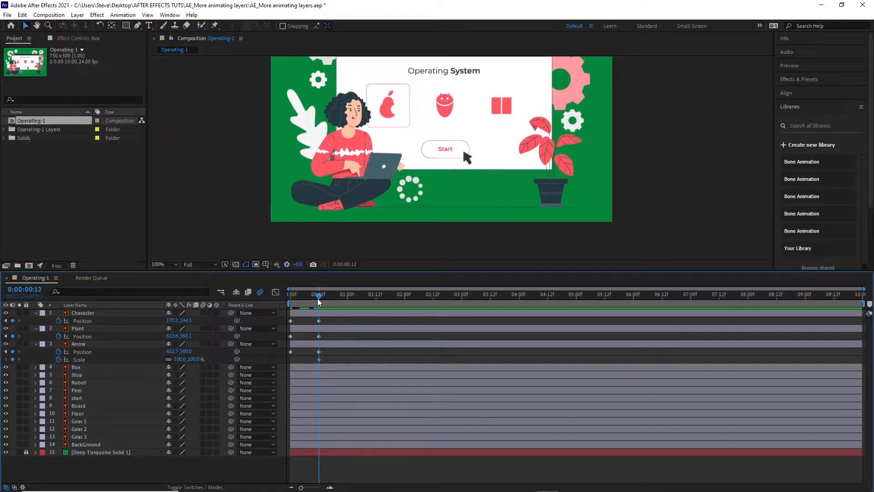
pyautogui.press('pagedown')
pyautogui.press('pagedown')
pyautogui.click(193, 360)
pyautogui.write('60')
pyautogui.press('Return')
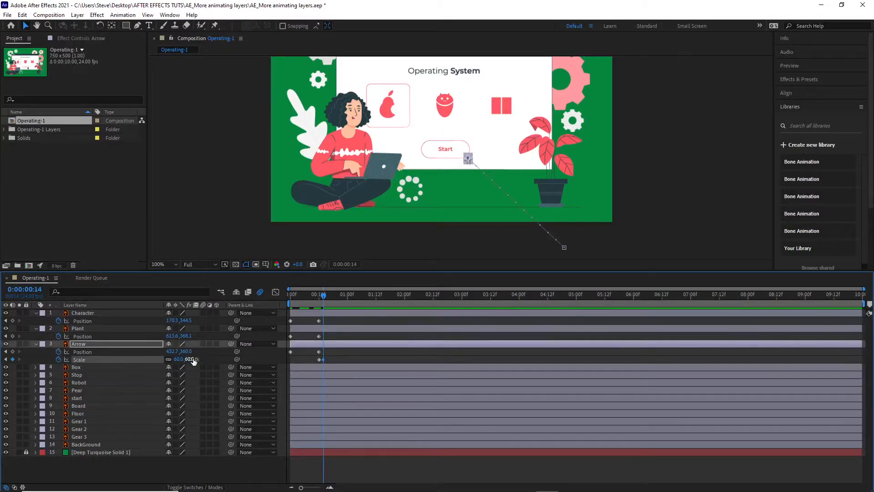
# Step: Set the Arrow layer's Scale to 120% at frame 16
pyautogui.press('pagedown')
pyautogui.press('pagedown')
pyautogui.click(188, 359)
pyautogui.write('120')
pyautogui.press('Return')
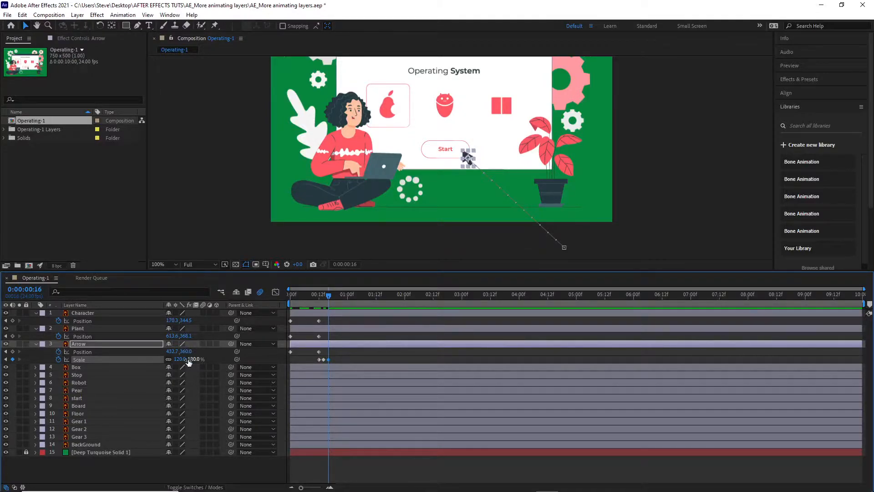
# Step: Set the Arrow layer's Scale to 100% at frame 18
pyautogui.press('pagedown')
pyautogui.press('pagedown')
pyautogui.click(190, 360)
pyautogui.write('100')
pyautogui.press('Return')
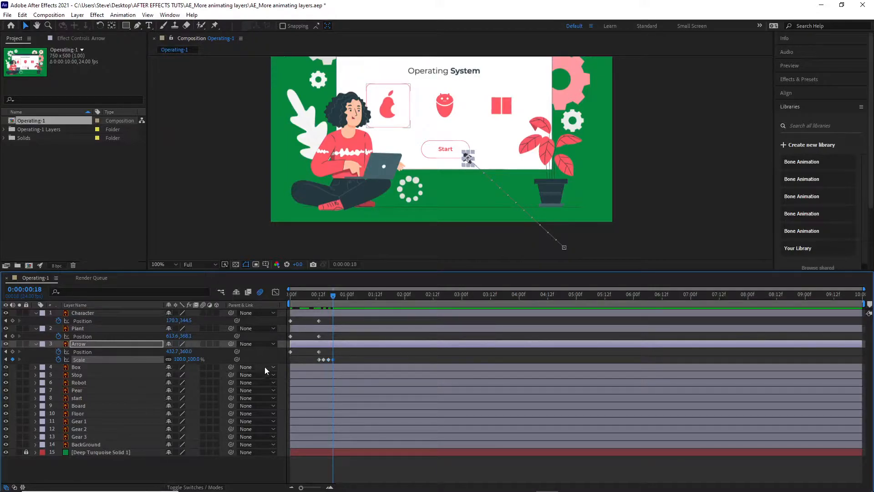
# Step: Deselect the Arrow layer and scrub through its scale change between frames 14 and 18
pyautogui.moveTo(330, 296)
pyautogui.mouseDown()
pyautogui.moveTo(315, 298)
pyautogui.moveTo(343, 298)
pyautogui.moveTo(324, 299)
pyautogui.mouseUp()
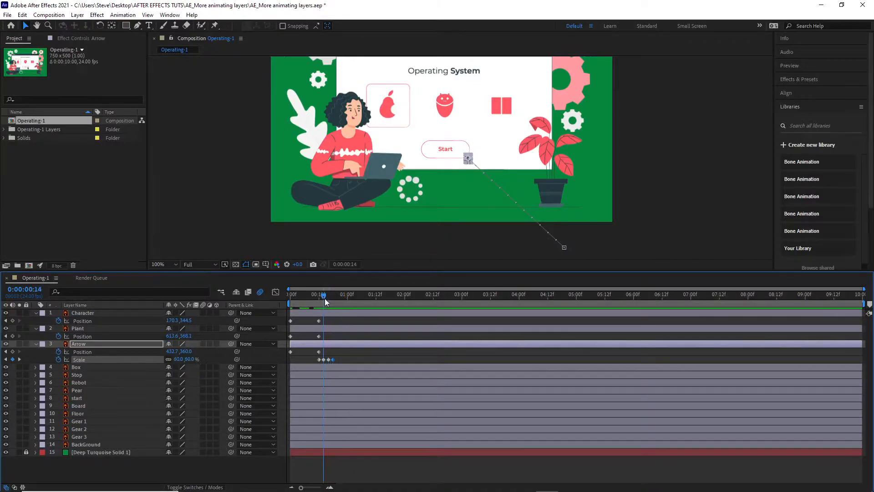
pyautogui.click(460, 236)
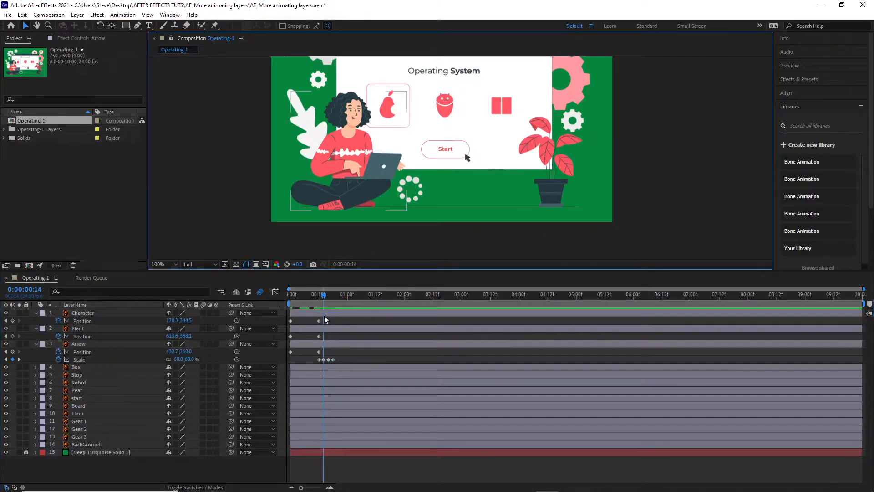
pyautogui.moveTo(325, 295)
pyautogui.mouseDown()
pyautogui.moveTo(316, 296)
pyautogui.moveTo(340, 298)
pyautogui.moveTo(330, 299)
pyautogui.mouseUp()
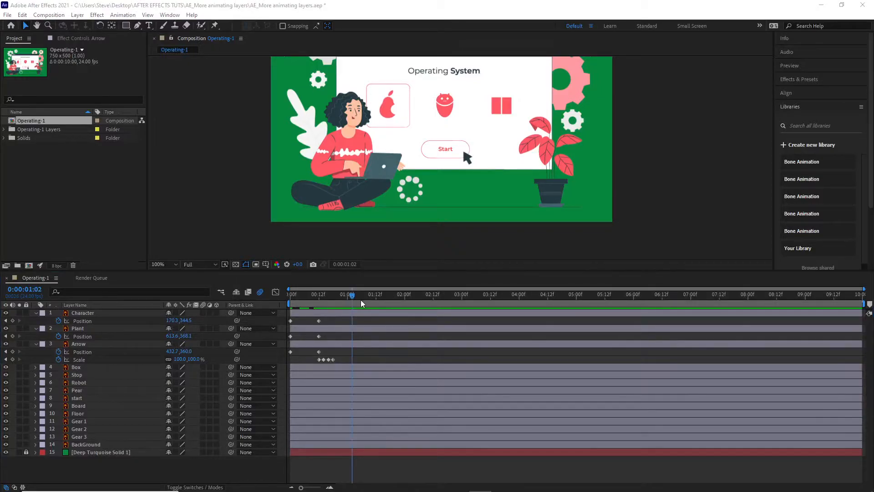
# Step: End the work area at 0:00:01:12 and play the animation from frame 0
pyautogui.moveTo(352, 296); pyautogui.dragTo(376, 299)
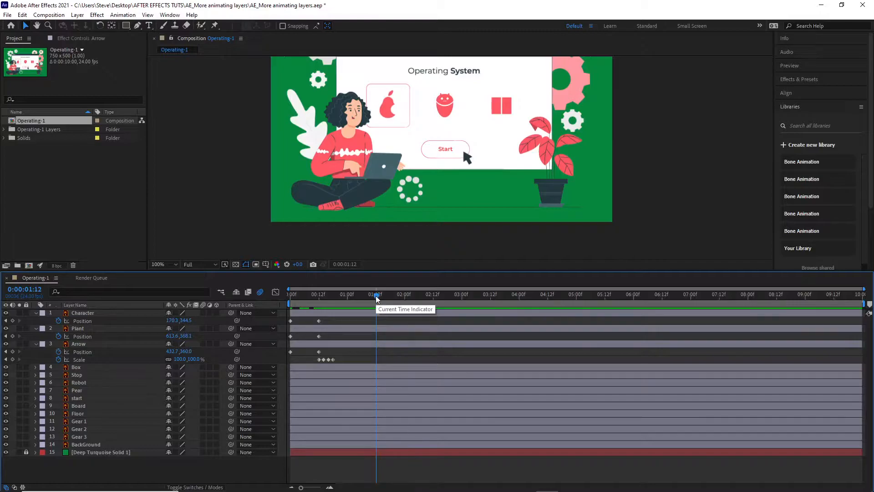
pyautogui.press('n')
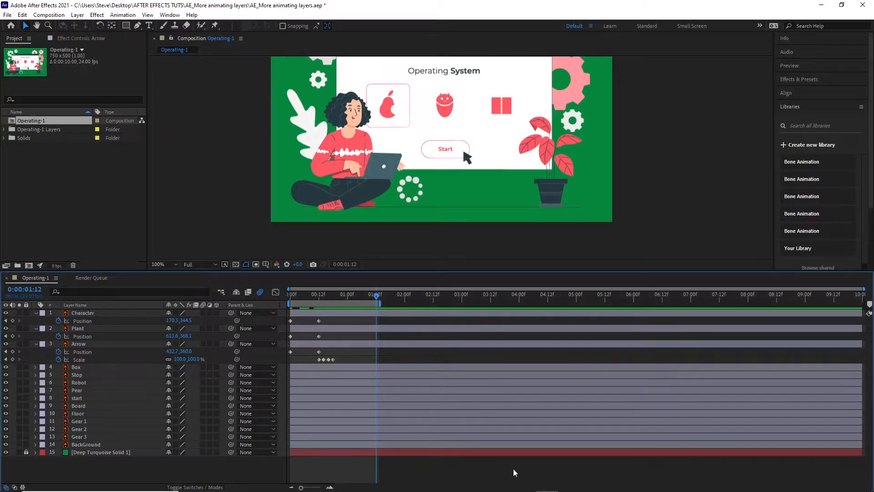
pyautogui.press('=')
pyautogui.press('=')
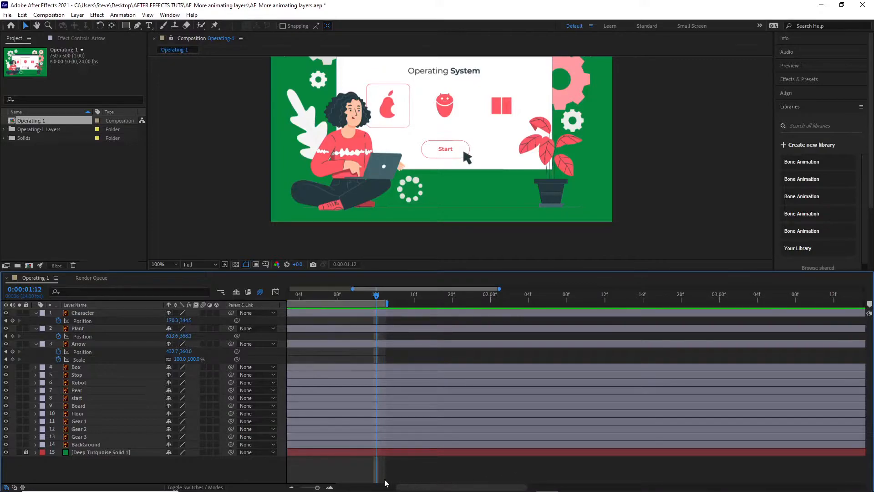
pyautogui.moveTo(450, 486); pyautogui.dragTo(355, 480)
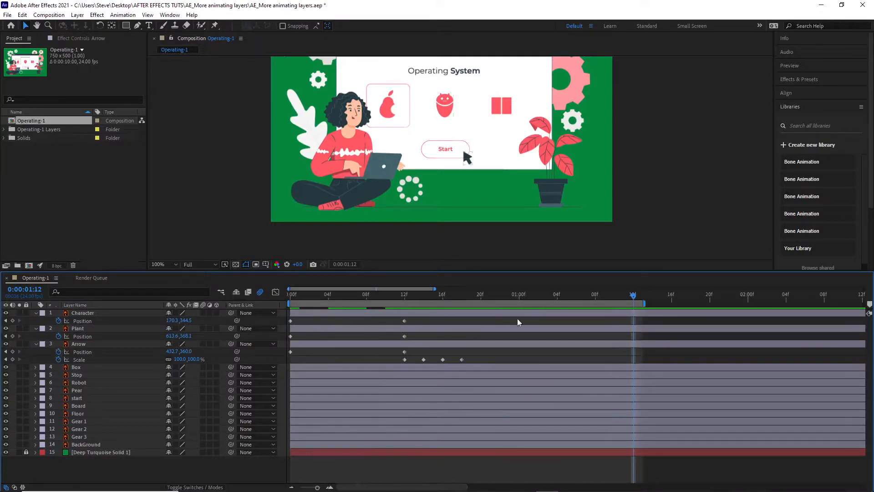
pyautogui.moveTo(634, 295); pyautogui.dragTo(274, 269)
pyautogui.press('space')
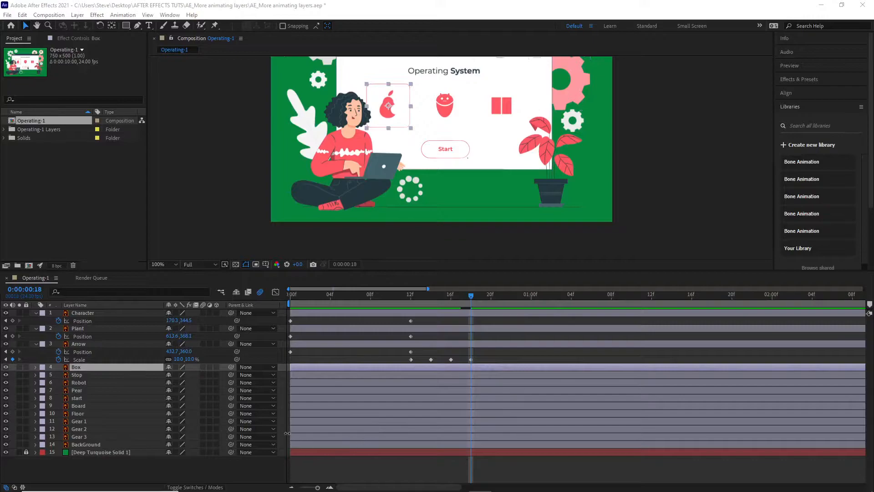
# Step: Show the Box layer's Scale property and move its anchor point to the middle of the box's bottom edge
pyautogui.click(138, 366)
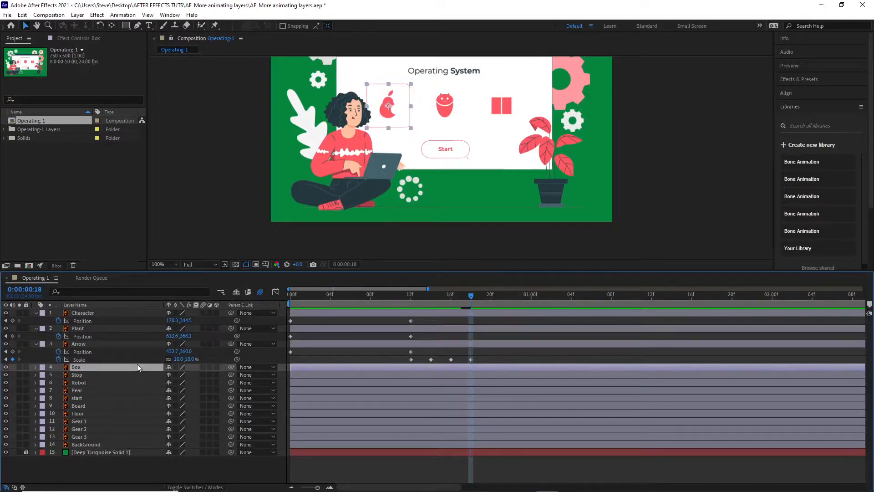
pyautogui.press('s')
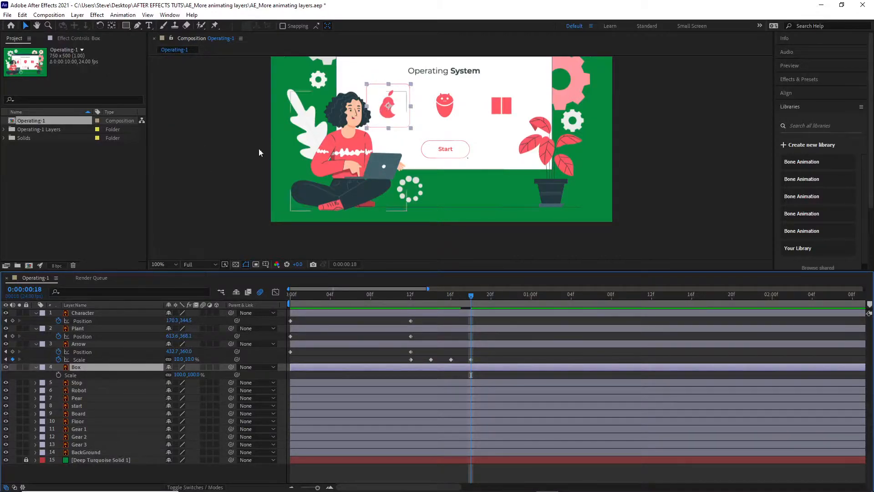
pyautogui.press('y')
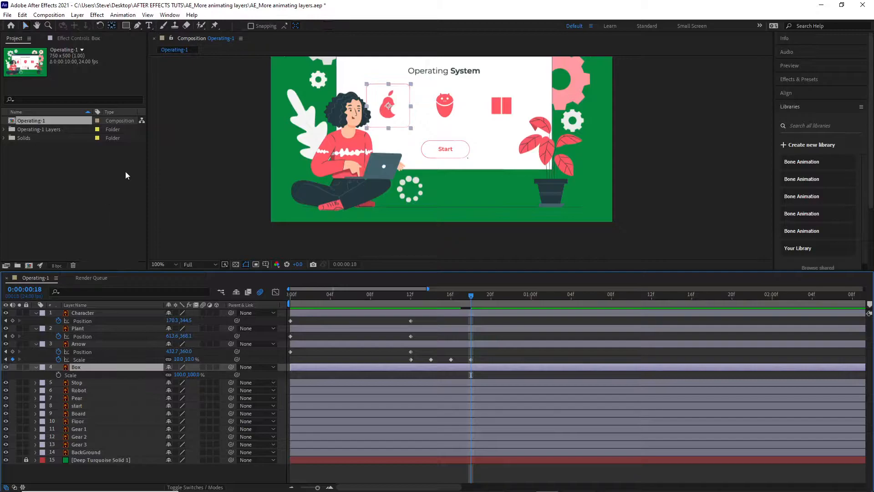
pyautogui.moveTo(388, 105); pyautogui.dragTo(388, 131)
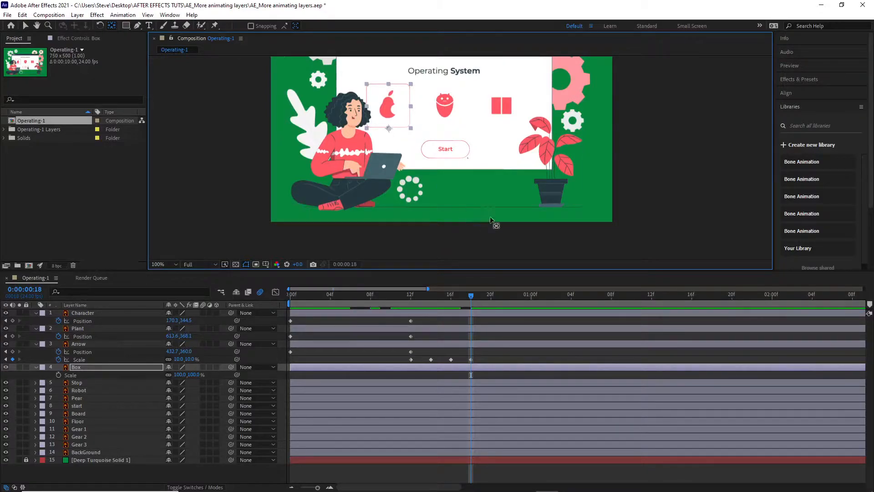
# Step: Add a Scale keyframe to the Box layer at frame 12, then set its Scale to 0% at frame 0 and scrub through the growth
pyautogui.click(410, 299)
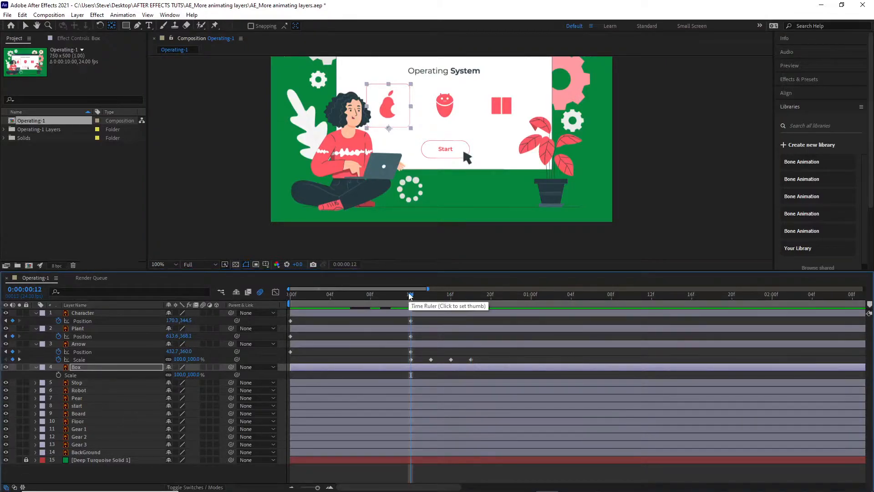
pyautogui.click(59, 375)
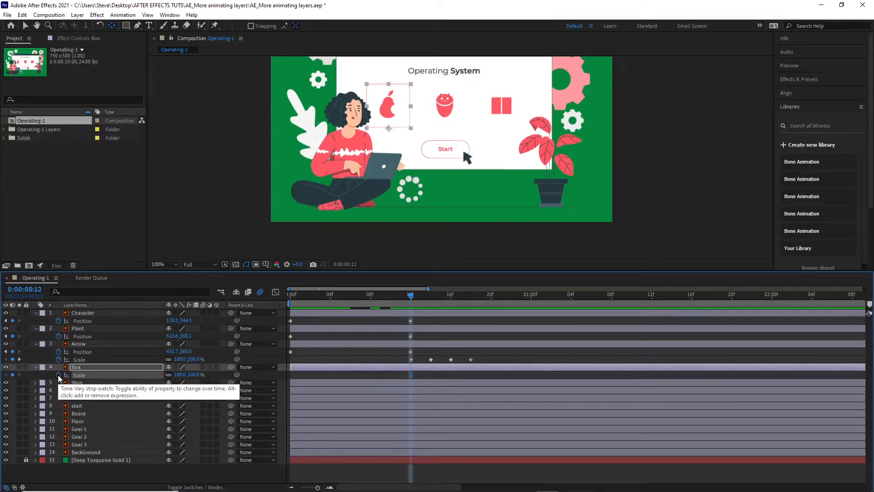
pyautogui.press('Home')
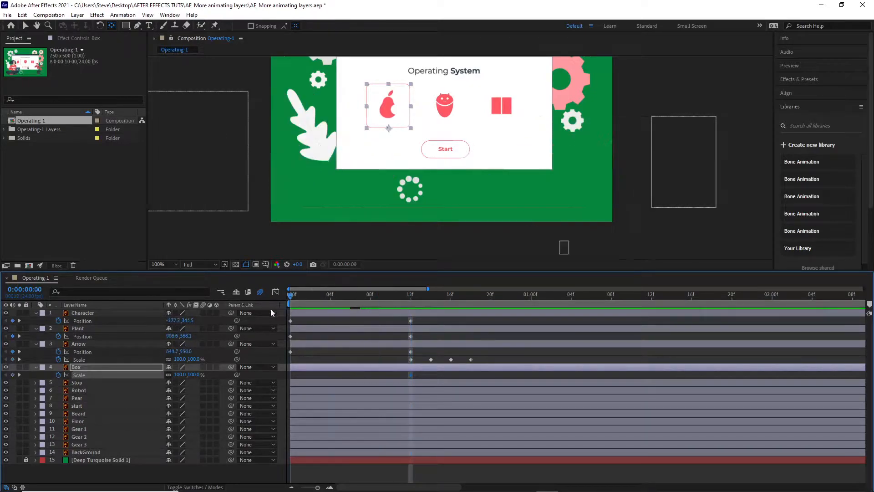
pyautogui.click(193, 375)
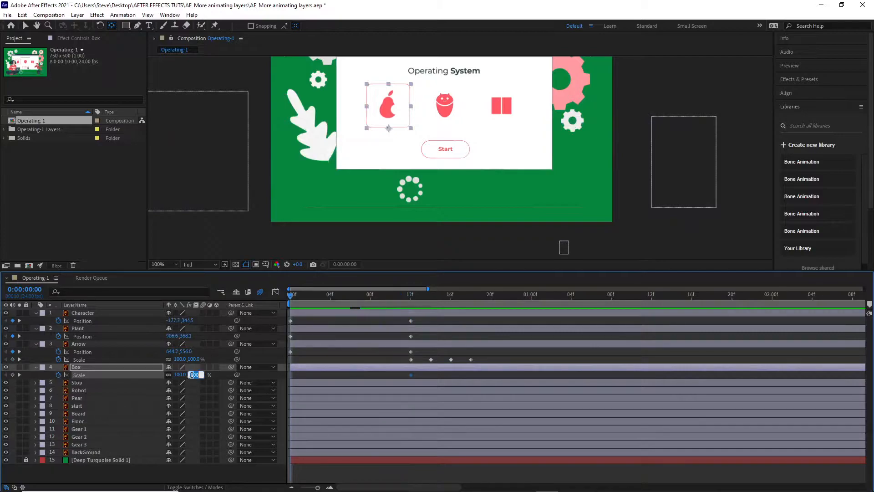
pyautogui.write('0')
pyautogui.press('Return')
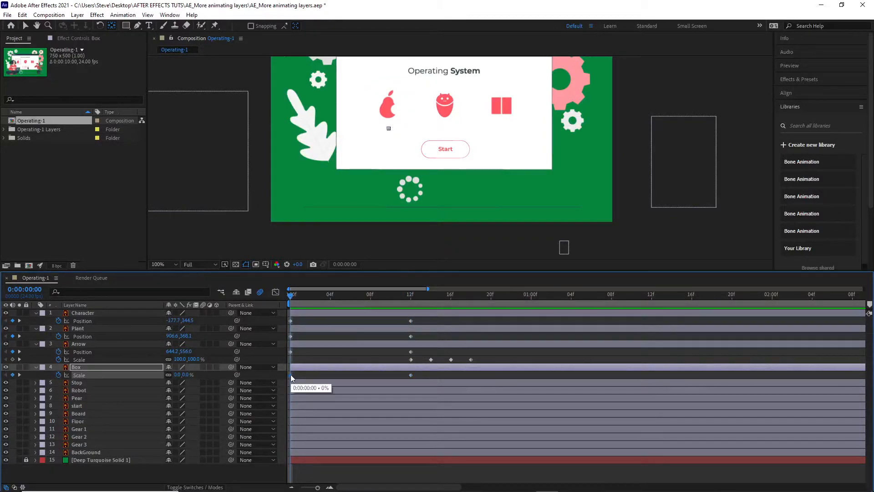
pyautogui.moveTo(289, 296); pyautogui.dragTo(412, 308)
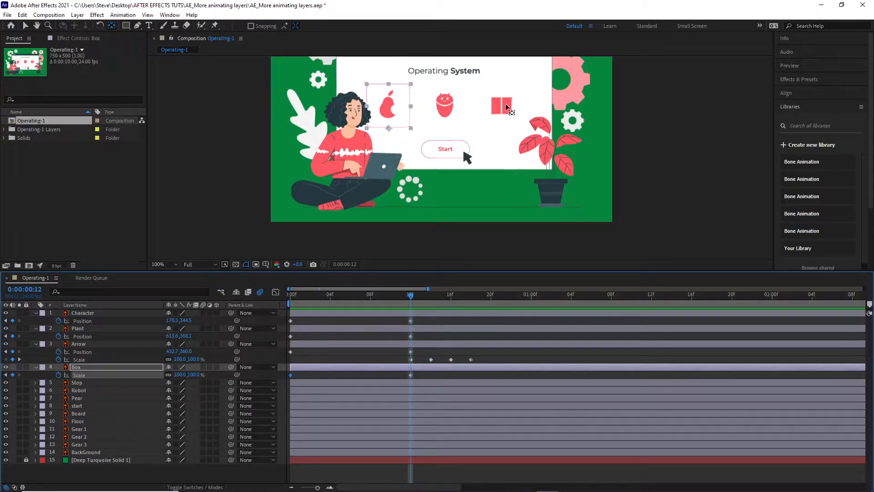
# Step: Duplicate the Box layer twice
pyautogui.click(79, 367)
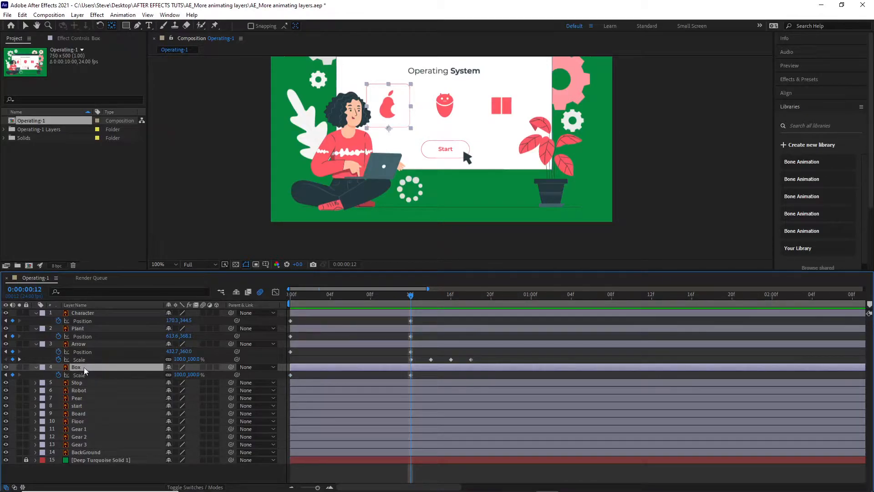
pyautogui.hotkey('ctrl', 'd')
pyautogui.hotkey('ctrl', 'd')
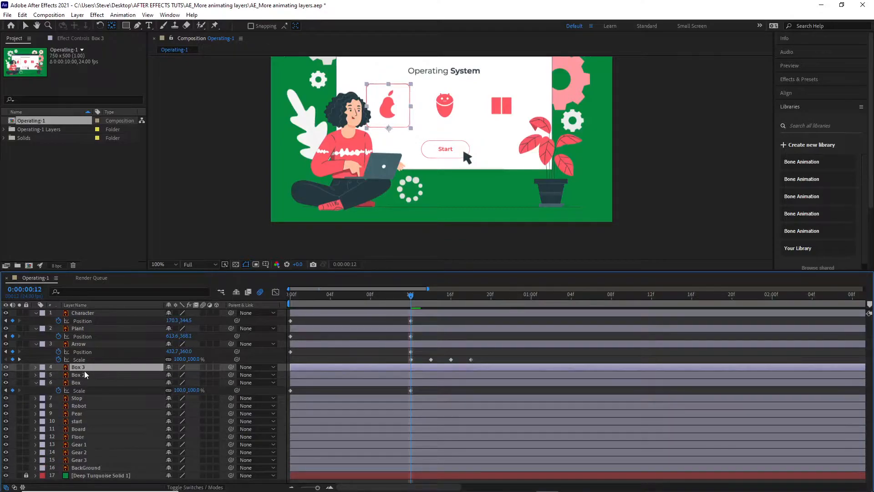
# Step: Display the Scale keyframes of the Box, Box 2 and Box 3 layers together to check the copied animation
pyautogui.click(83, 373)
pyautogui.click(86, 367)
pyautogui.click(82, 374)
pyautogui.click(89, 383)
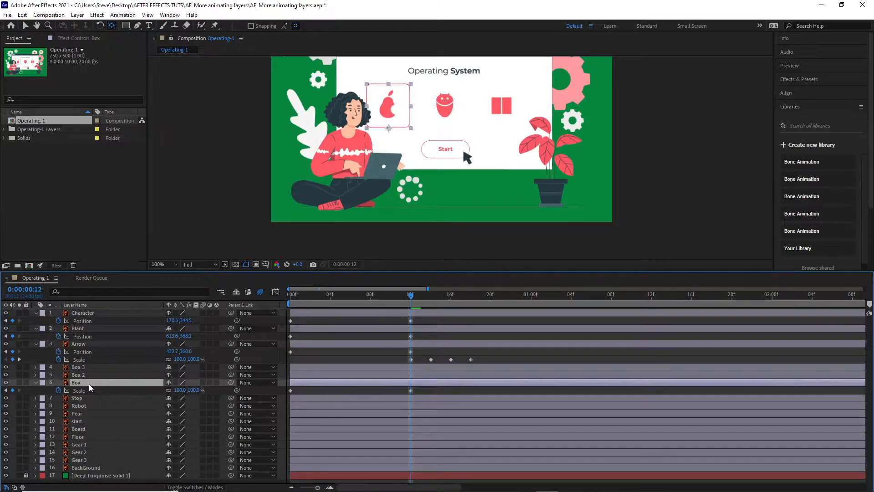
pyautogui.press('s')
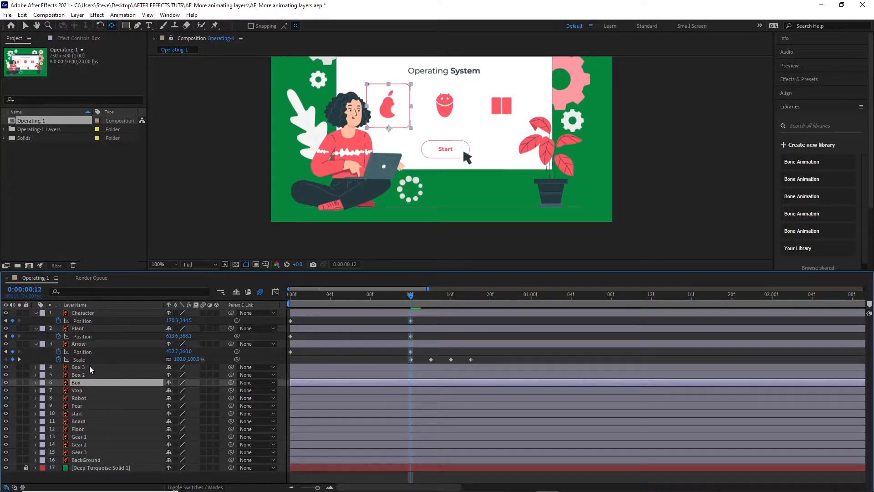
pyautogui.keyDown('shift'); pyautogui.click(90, 366); pyautogui.keyUp('shift')
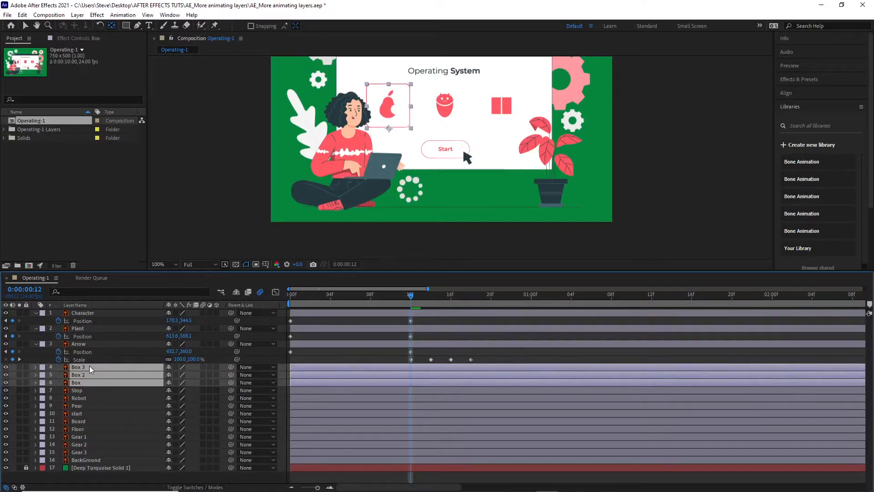
pyautogui.press('s')
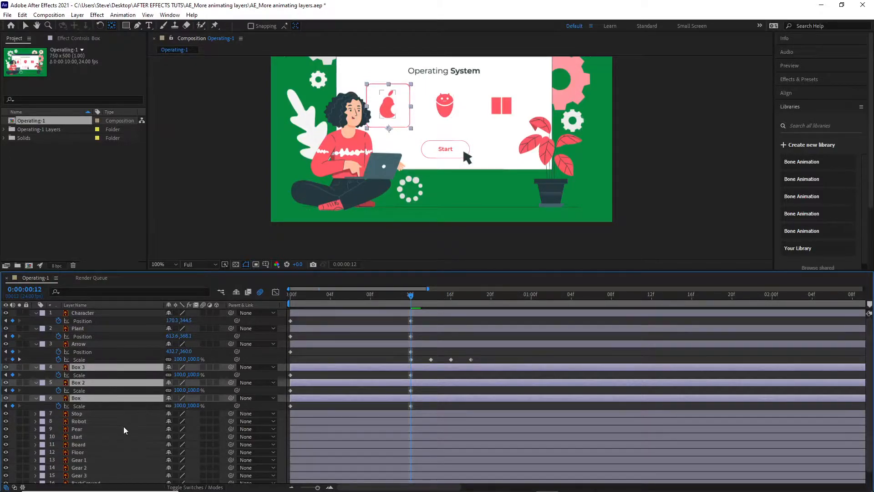
pyautogui.click(100, 383)
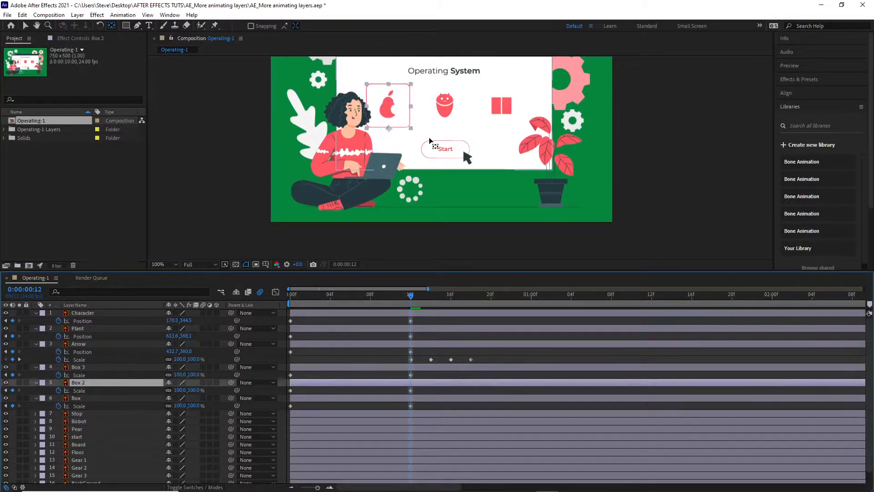
pyautogui.click(411, 120)
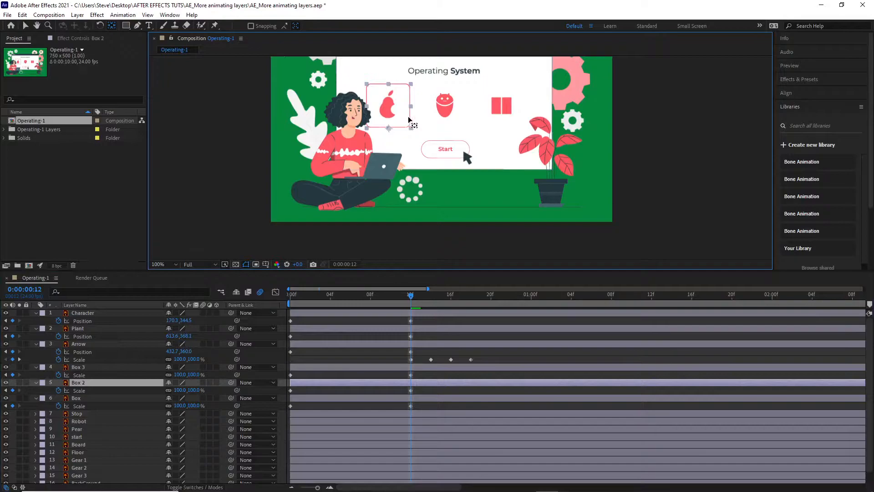
pyautogui.click(112, 384)
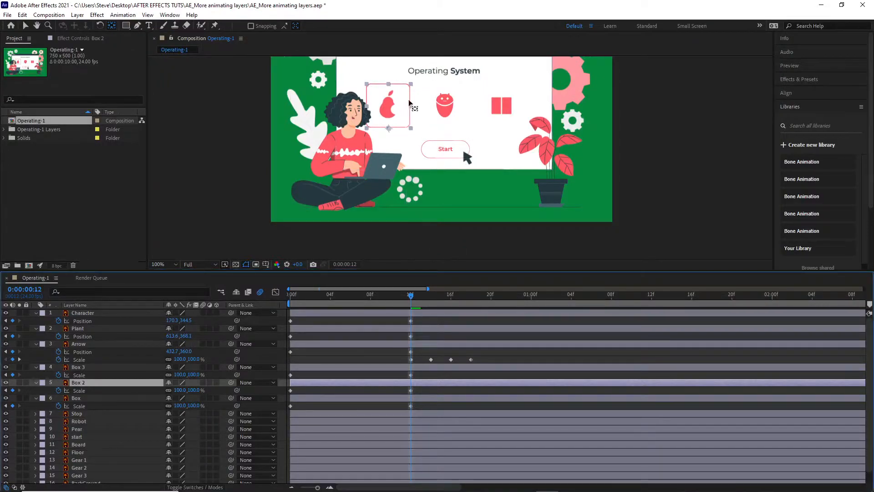
pyautogui.click(411, 115)
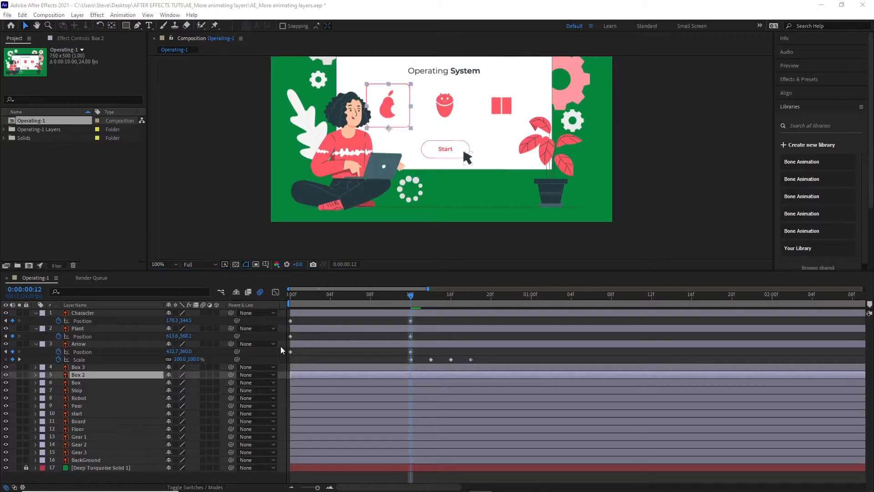
# Step: Select the Box, Box 2 and Box 3 layers and reveal their Scale properties
pyautogui.click(81, 367)
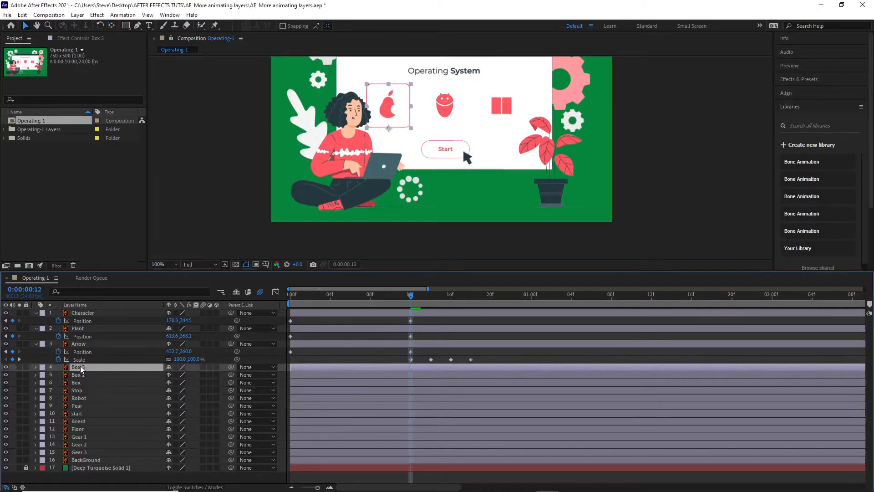
pyautogui.keyDown('shift'); pyautogui.click(82, 382); pyautogui.keyUp('shift')
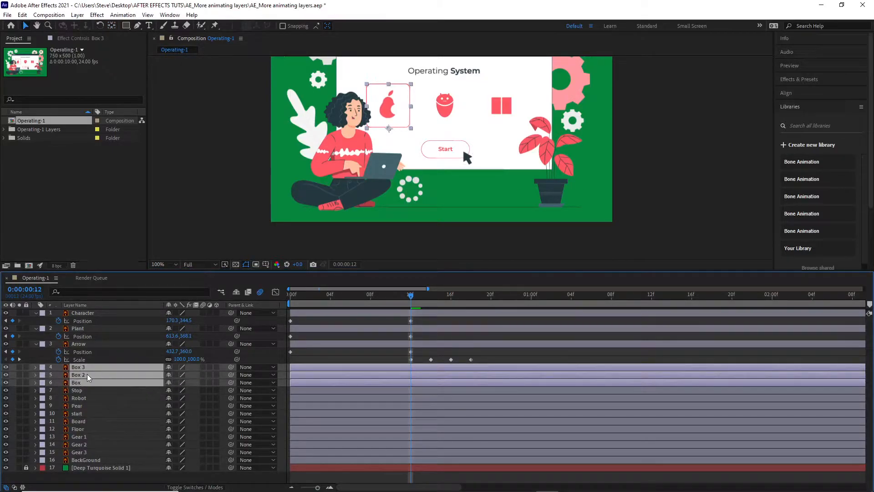
pyautogui.press('s')
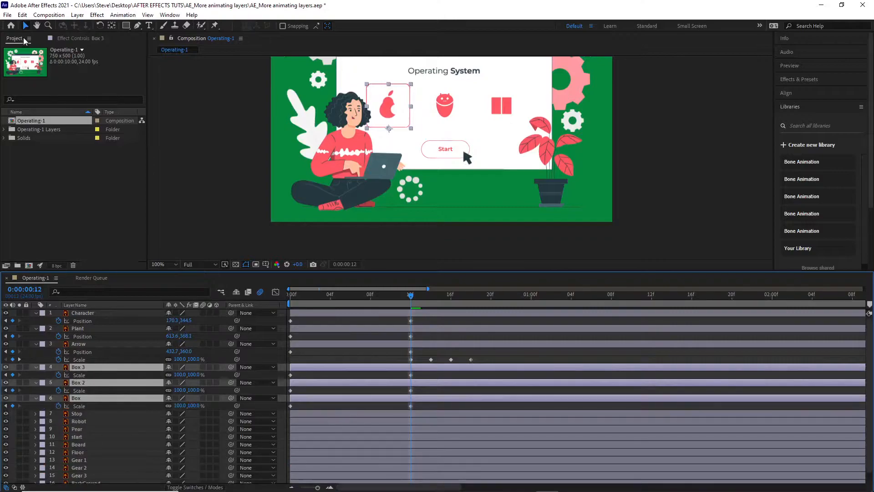
# Step: Try to move the three selected boxes sideways together with the Selection tool, and undo the move
pyautogui.click(112, 26)
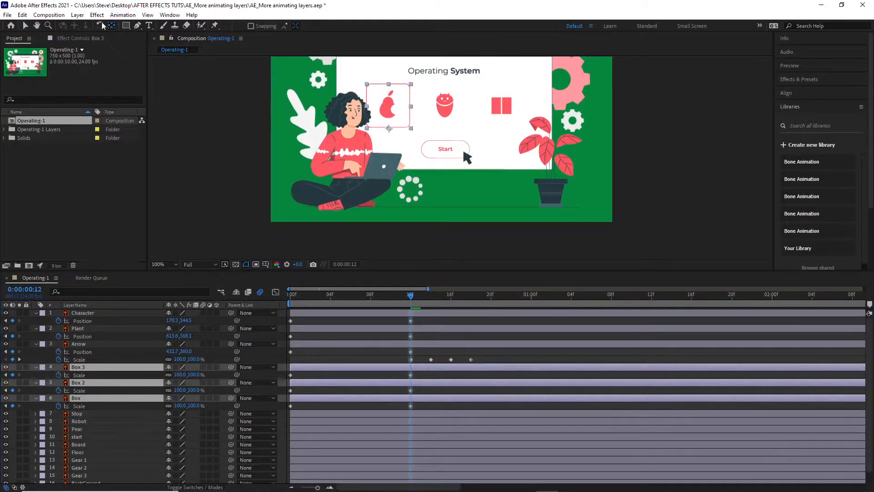
pyautogui.click(26, 25)
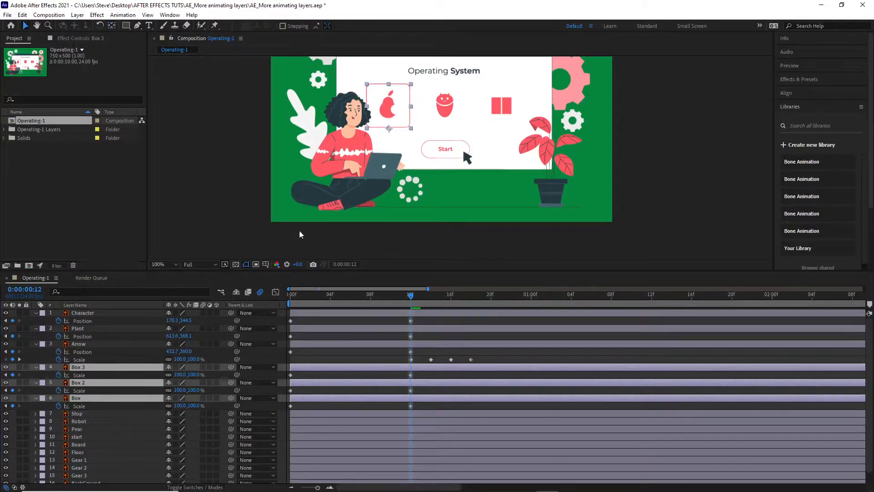
pyautogui.moveTo(409, 121); pyautogui.dragTo(441, 122)
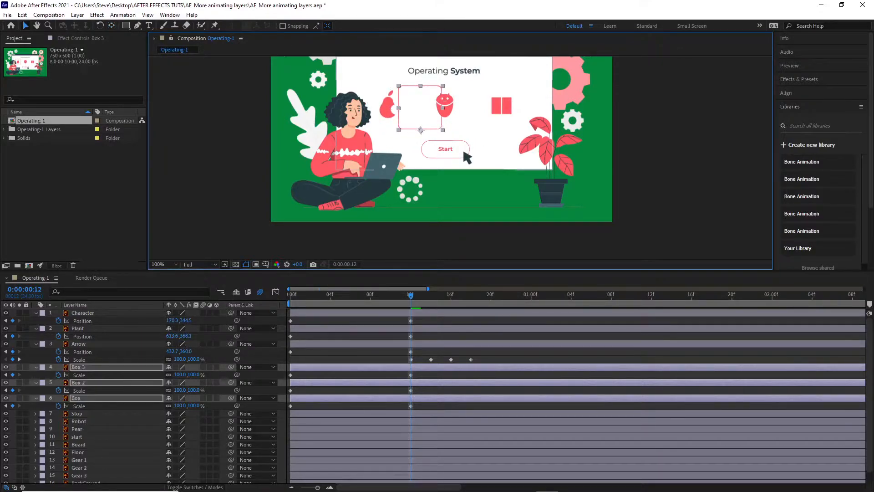
pyautogui.hotkey('ctrl', 'z')
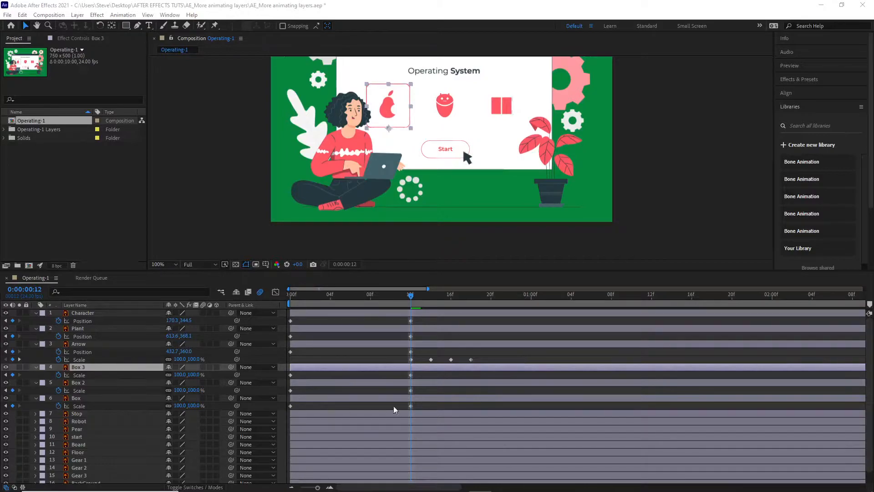
# Step: Move only the Box 2 layer horizontally so that it frames the robot icon in the middle of the board
pyautogui.click(449, 381)
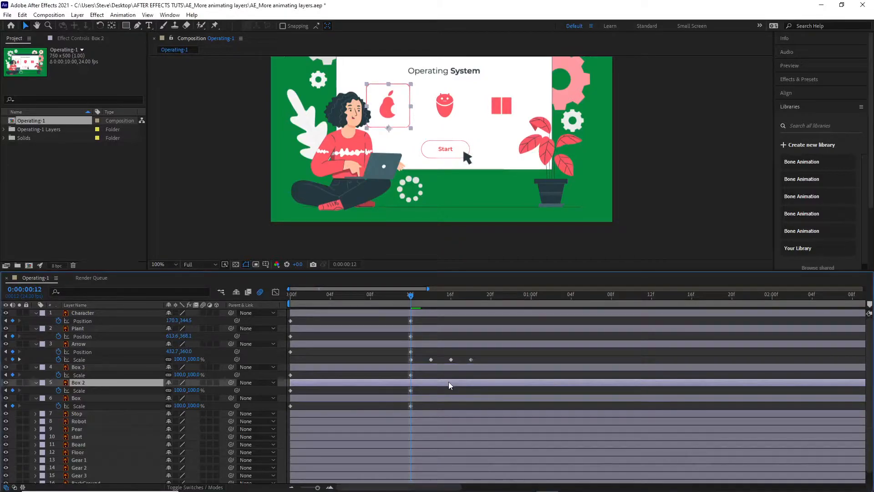
pyautogui.click(343, 366)
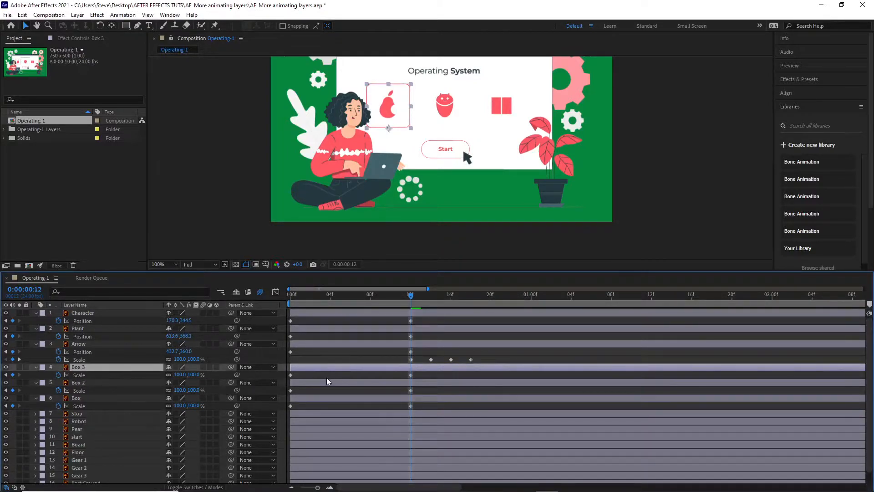
pyautogui.click(312, 384)
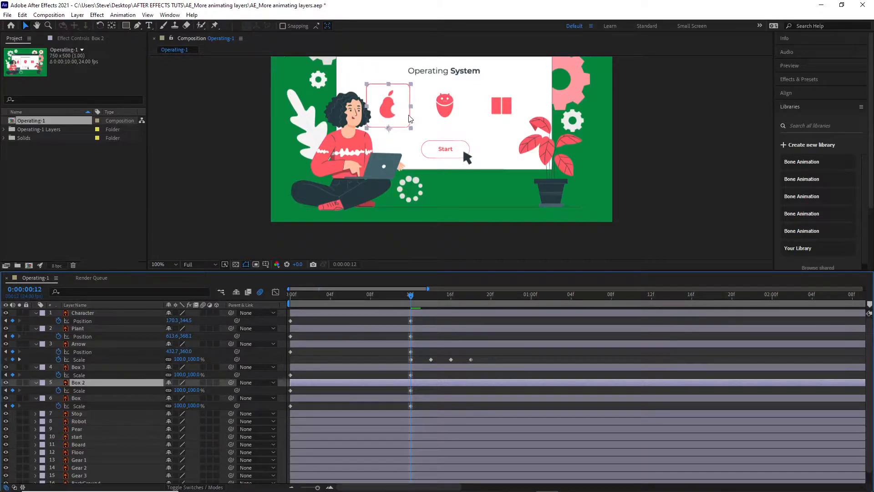
pyautogui.moveTo(410, 118); pyautogui.dragTo(466, 118)
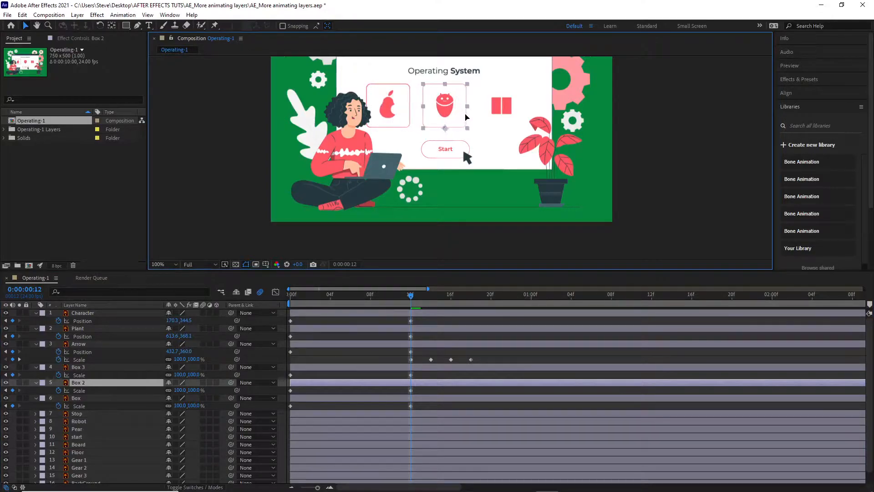
pyautogui.press('Return')
# Step: Move the Box 3 layer so that it frames the third icon, and scrub through the boxes' growth
pyautogui.click(86, 367)
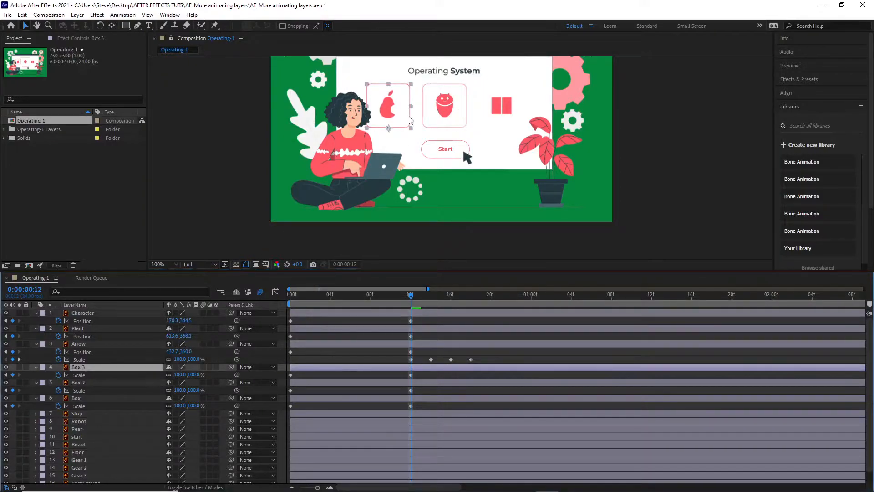
pyautogui.moveTo(409, 120); pyautogui.dragTo(522, 124)
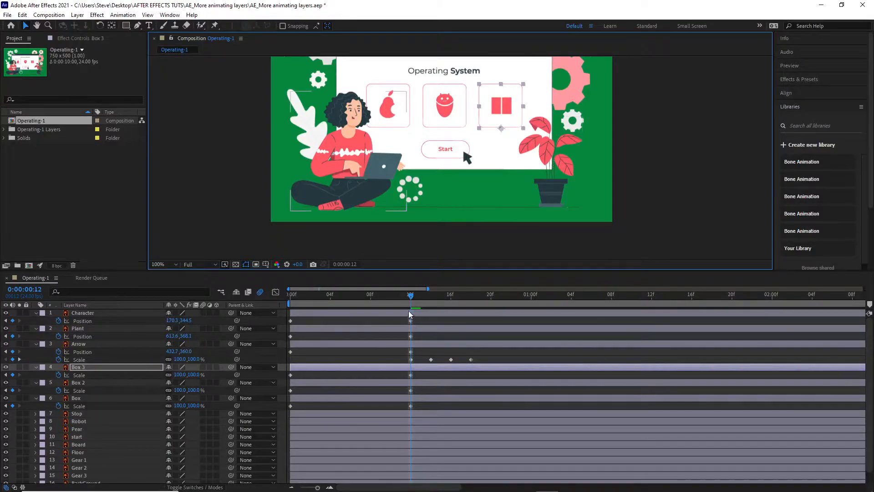
pyautogui.moveTo(411, 295)
pyautogui.mouseDown()
pyautogui.moveTo(296, 293)
pyautogui.moveTo(415, 288)
pyautogui.mouseUp()
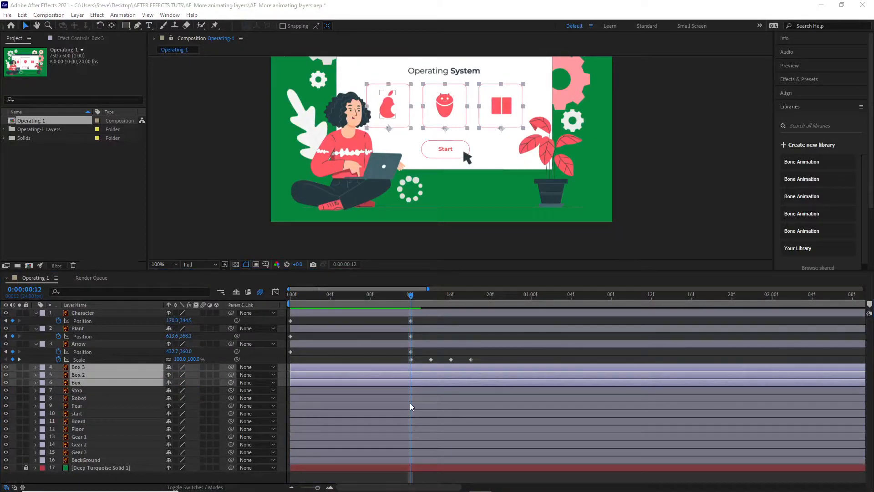
# Step: Add Scale keyframes to the Stop, Robot and Pear layers together at frame 12
pyautogui.click(76, 391)
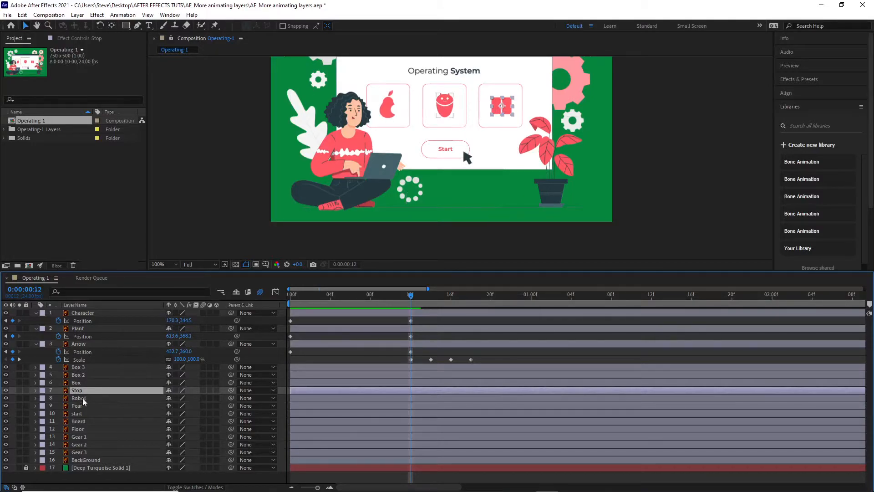
pyautogui.keyDown('ctrl'); pyautogui.click(84, 398); pyautogui.keyUp('ctrl')
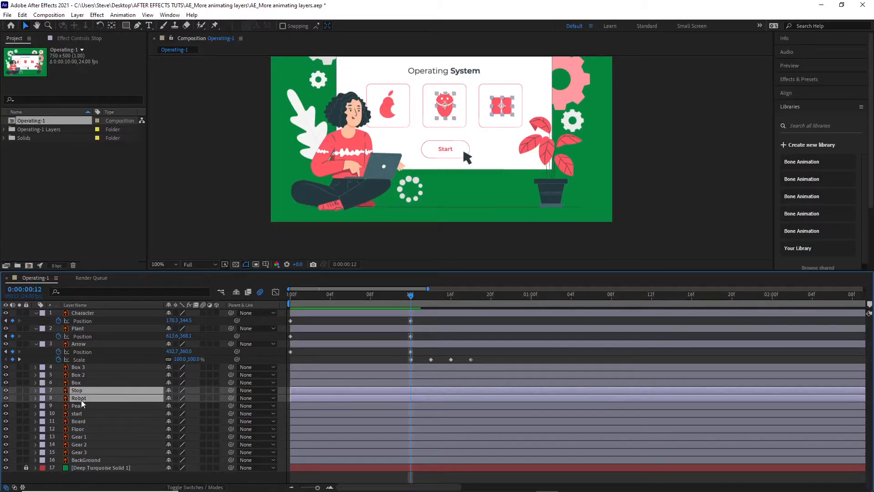
pyautogui.keyDown('ctrl'); pyautogui.click(77, 405); pyautogui.keyUp('ctrl')
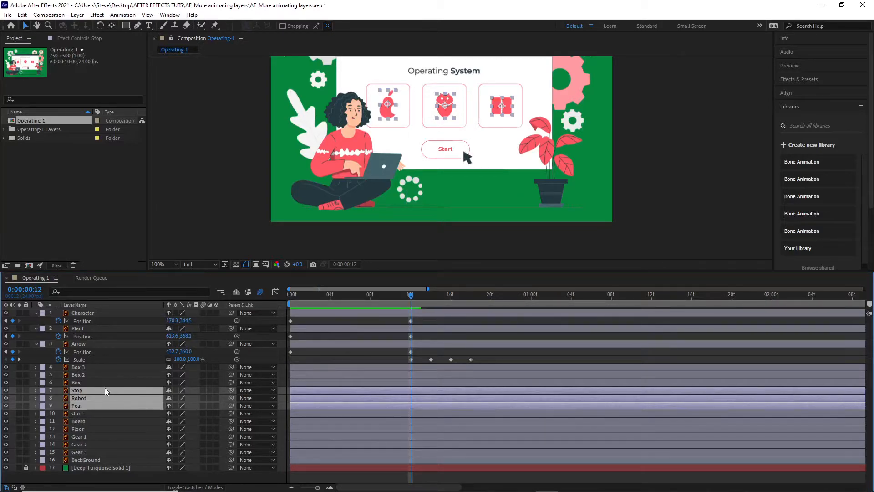
pyautogui.press('s')
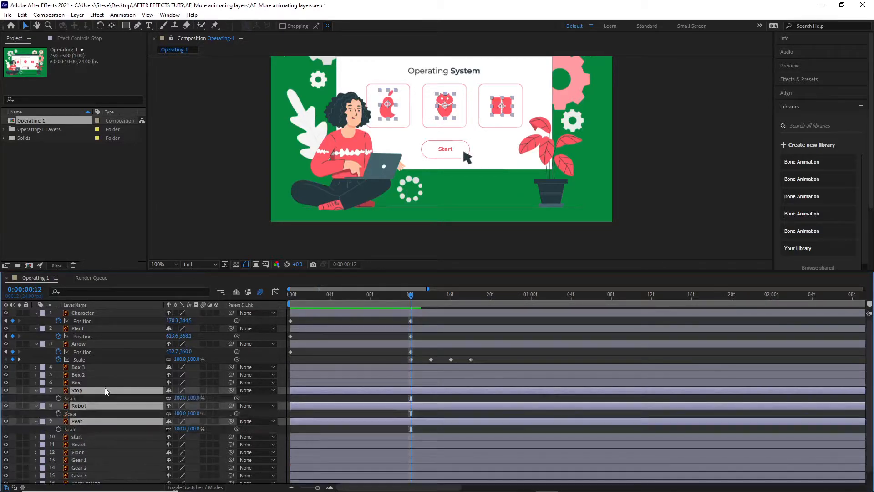
pyautogui.click(59, 398)
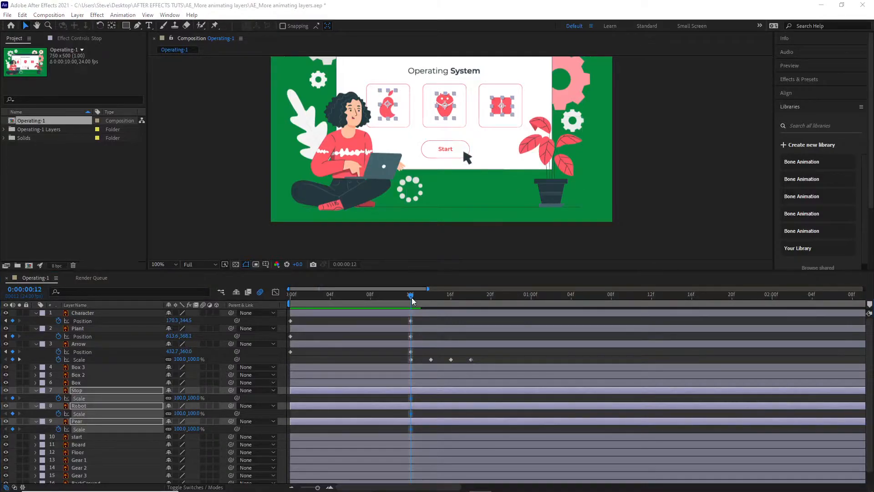
# Step: Set the Scale of the Stop, Robot and Pear layers to 0% at frame 0 and scrub through the icons' growth
pyautogui.click(397, 299)
pyautogui.moveTo(397, 299); pyautogui.dragTo(271, 314)
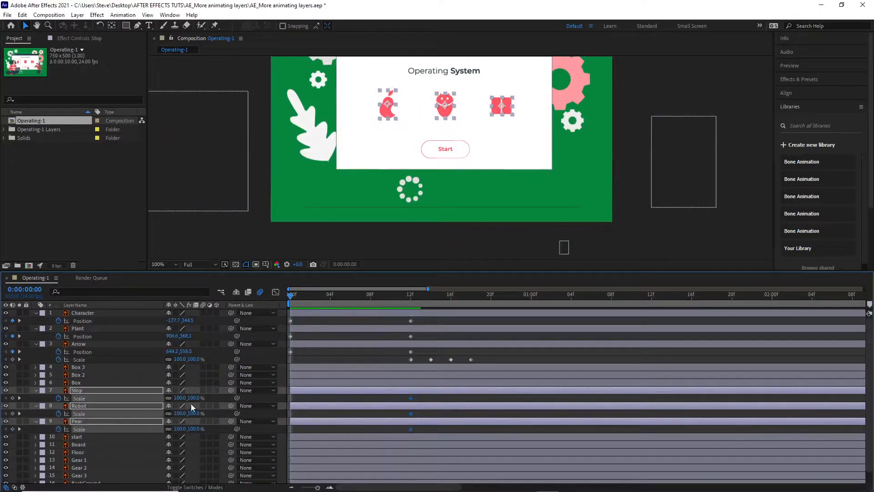
pyautogui.click(179, 399)
pyautogui.write('0')
pyautogui.press('Return')
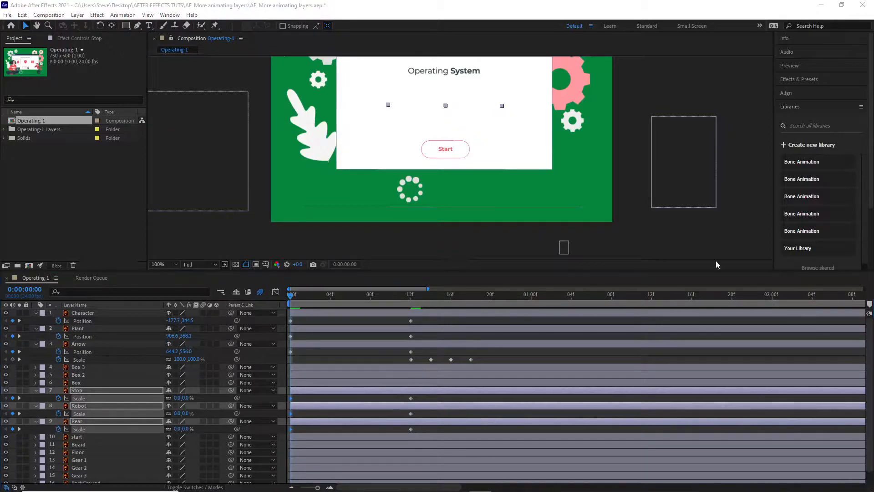
pyautogui.moveTo(291, 297)
pyautogui.mouseDown()
pyautogui.moveTo(434, 298)
pyautogui.moveTo(280, 303)
pyautogui.mouseUp()
# Step: Set the start button layer's Scale to 110% at frame 12 and add a Scale keyframe there
pyautogui.click(77, 437)
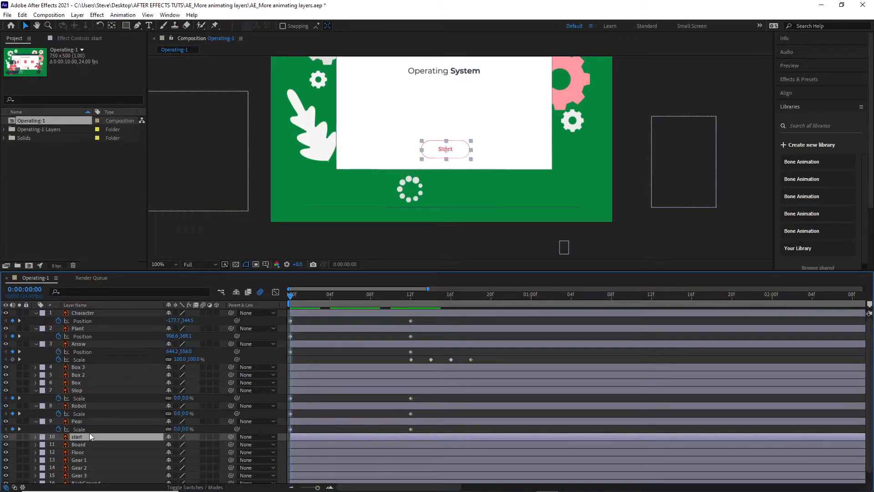
pyautogui.press('s')
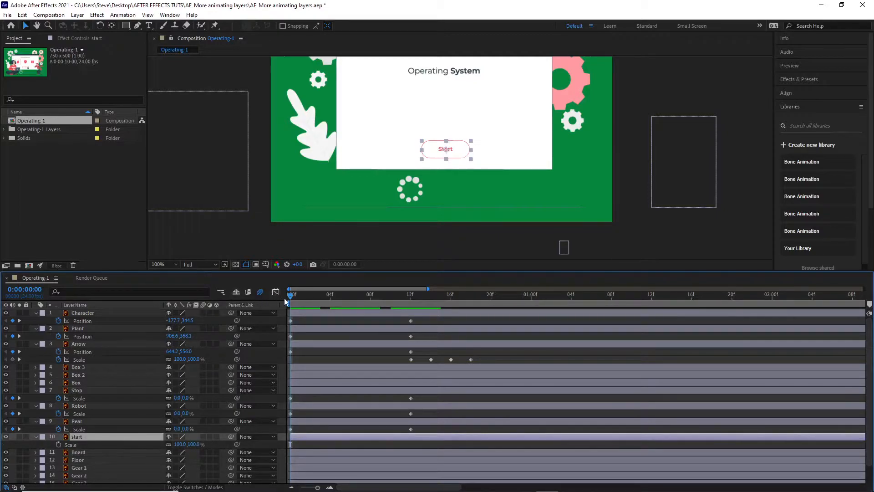
pyautogui.moveTo(290, 295); pyautogui.dragTo(412, 308)
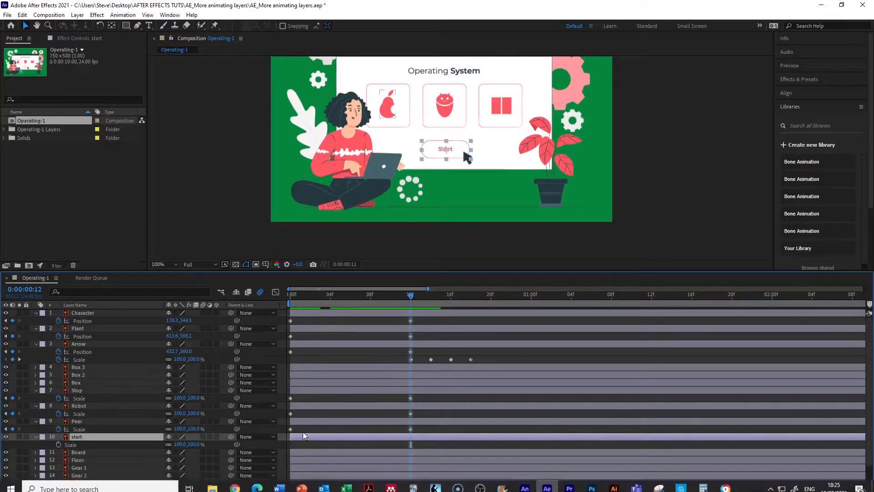
pyautogui.click(193, 444)
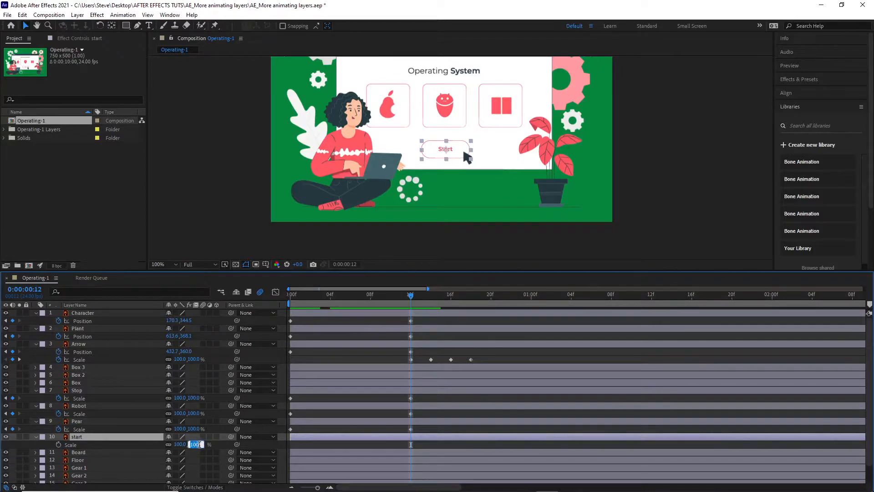
pyautogui.write('110')
pyautogui.press('Return')
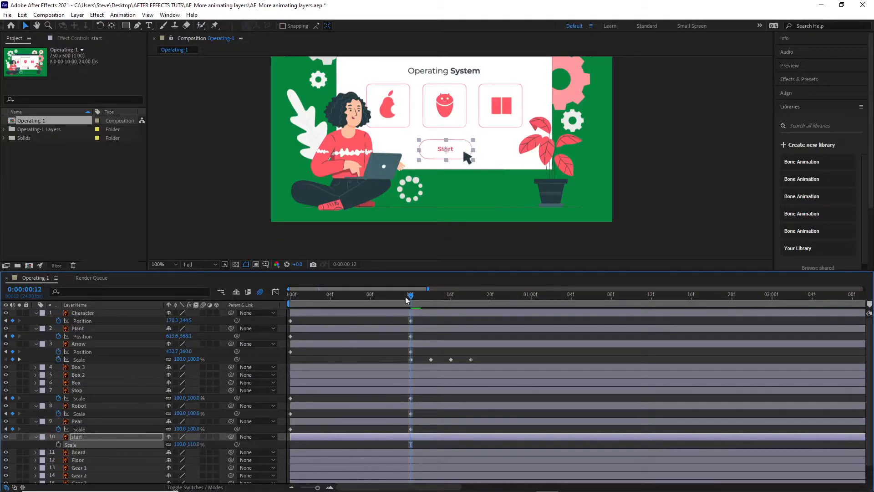
pyautogui.moveTo(406, 300)
pyautogui.mouseDown()
pyautogui.moveTo(389, 295)
pyautogui.moveTo(411, 301)
pyautogui.mouseUp()
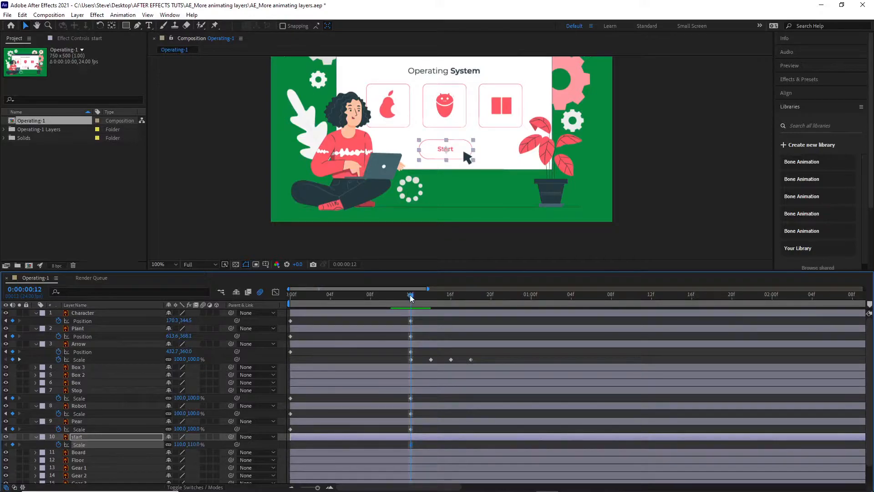
# Step: Set the start layer's Scale to 0% at frame 0 and preview the animation up to frame 12
pyautogui.press('Home')
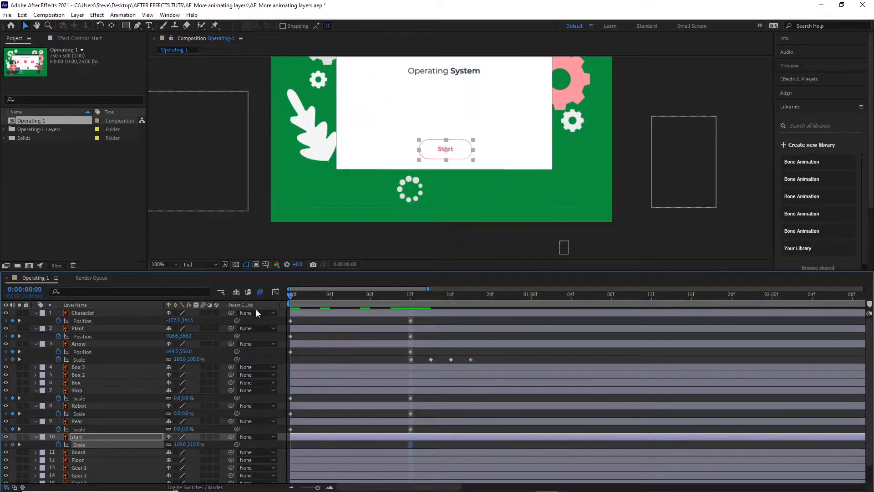
pyautogui.click(180, 444)
pyautogui.write('0')
pyautogui.press('Return')
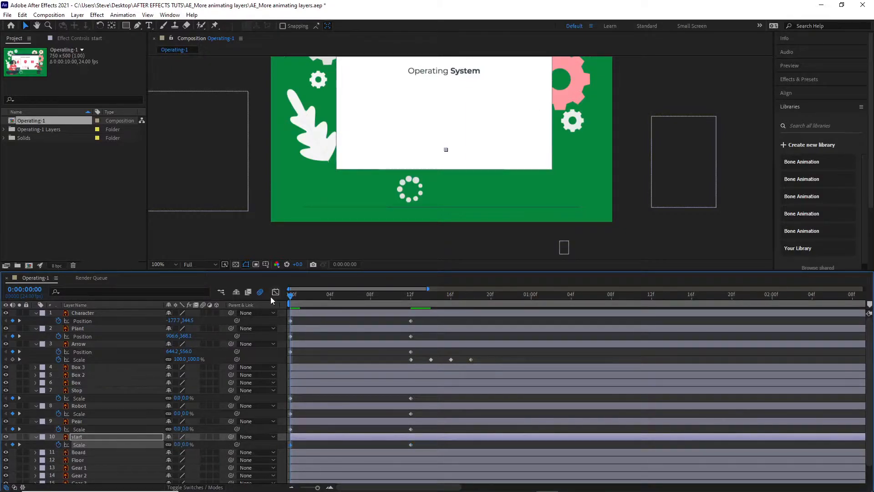
pyautogui.press('space')
pyautogui.press('k')
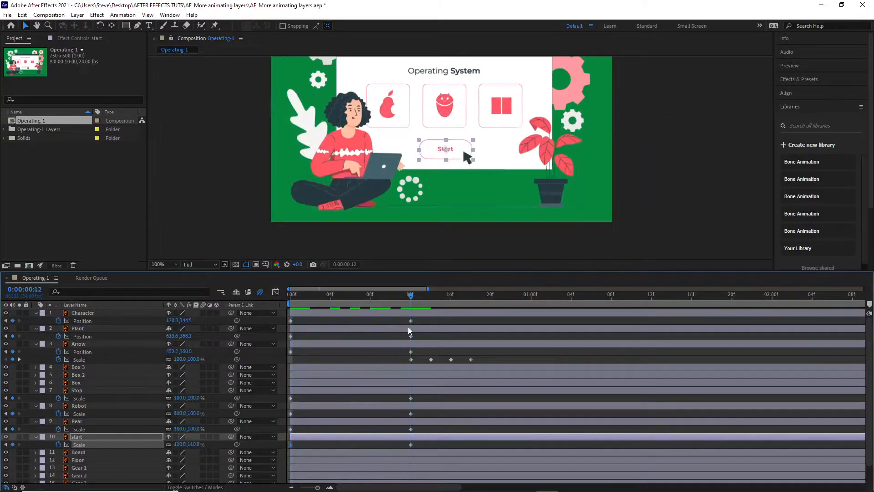
# Step: Set the start layer's Scale to 100% at frame 14, two frames after its 110% keyframe
pyautogui.press('pagedown')
pyautogui.press('pagedown')
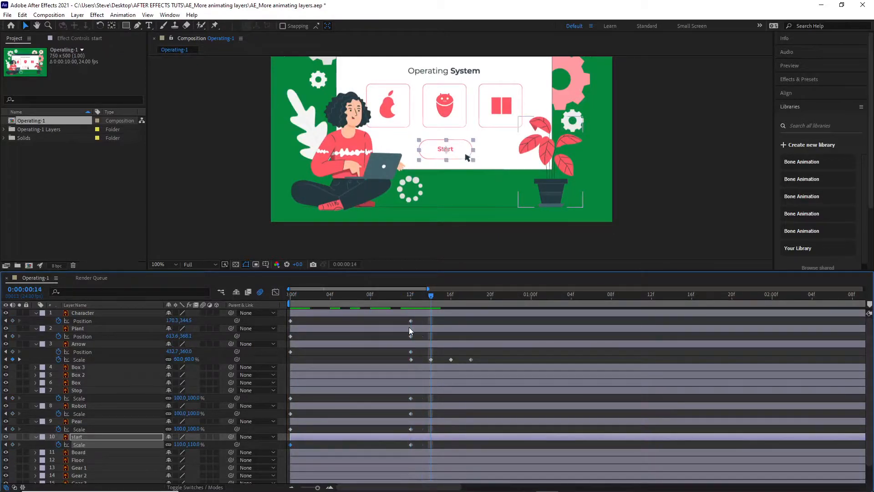
pyautogui.click(194, 443)
pyautogui.write('100')
pyautogui.press('Return')
# Step: Scrub through the start button's scaling and play the animation from frame 0
pyautogui.moveTo(431, 295); pyautogui.dragTo(341, 321)
pyautogui.press('k')
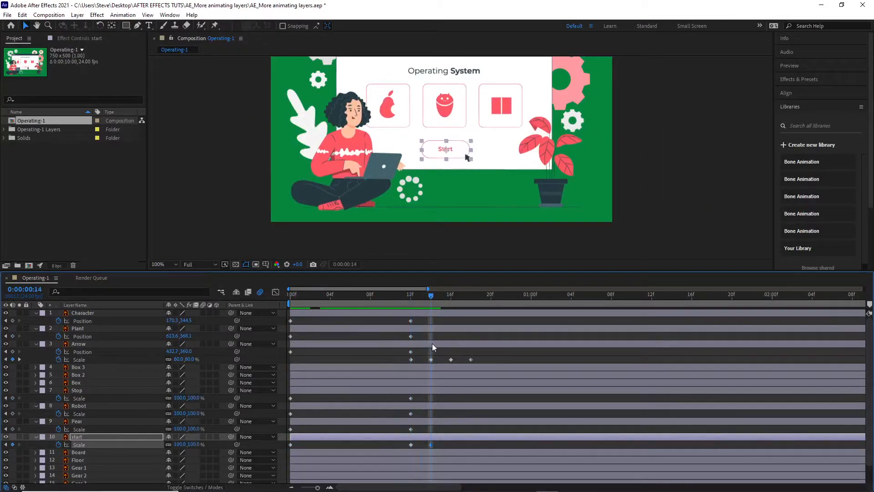
pyautogui.press('k')
pyautogui.press('Home')
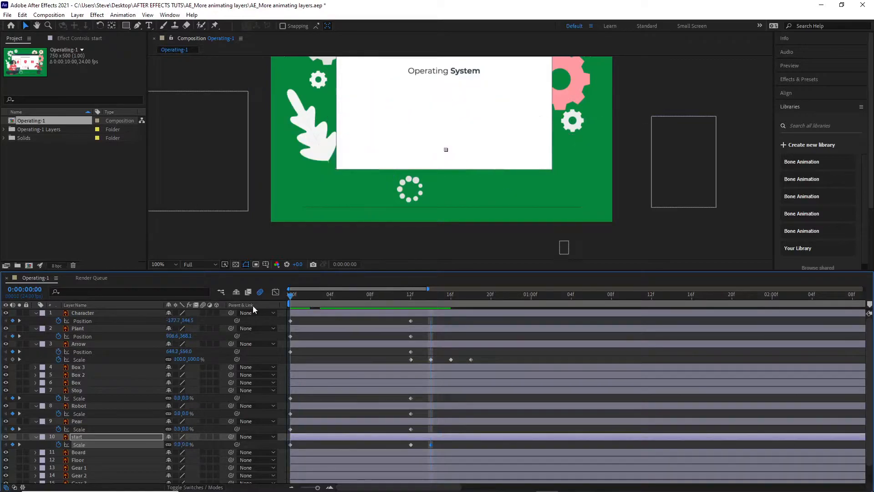
pyautogui.press('space')
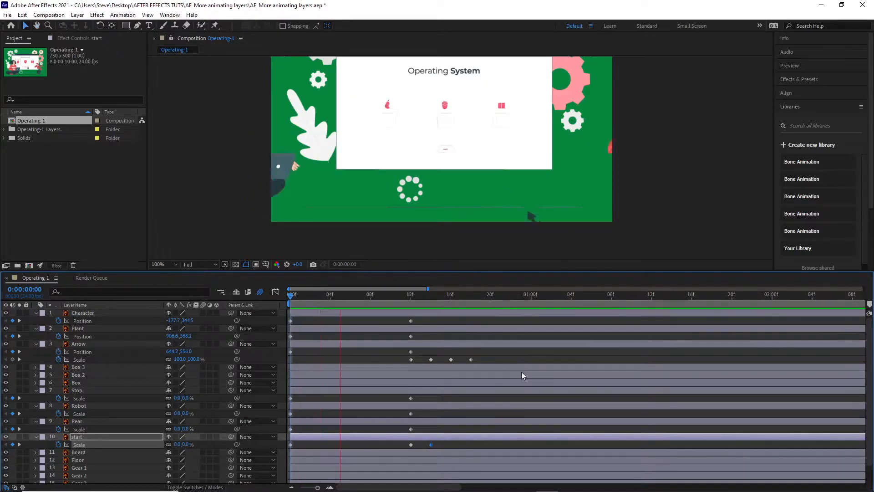
pyautogui.press('space')
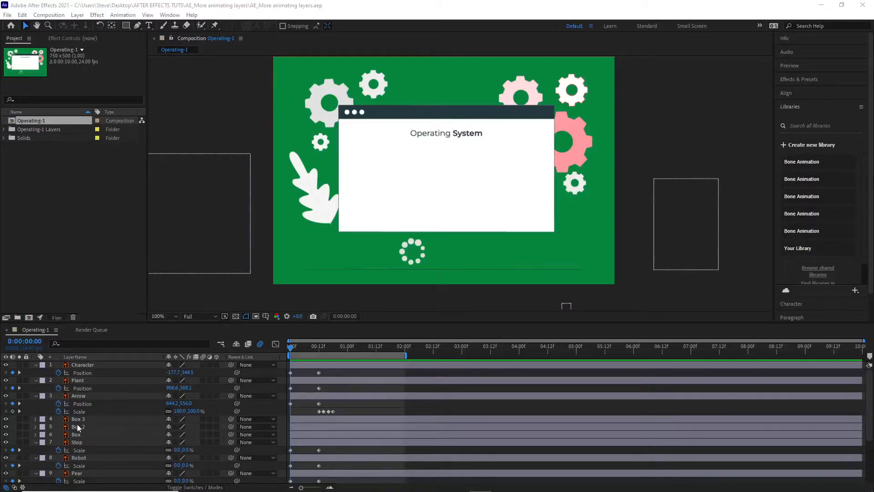
# Step: Add a Position keyframe to the Board layer at frame 12
pyautogui.scroll(-2, 96, 428)
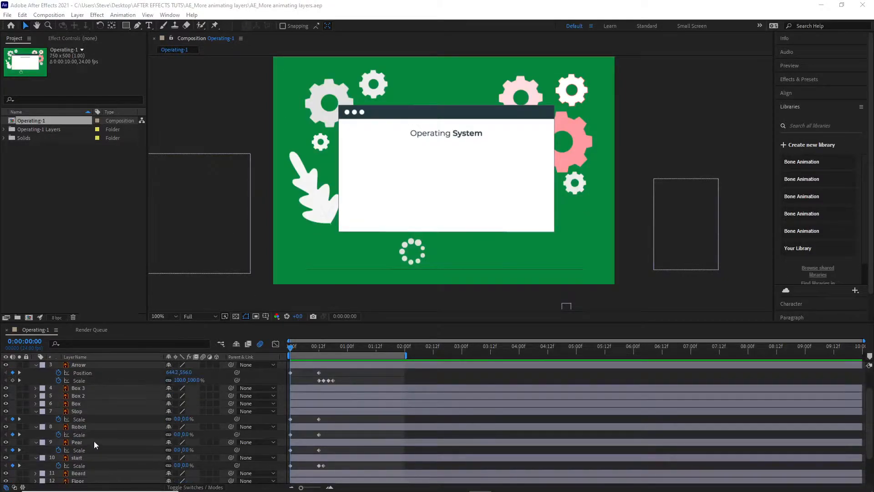
pyautogui.scroll(-2, 94, 441)
pyautogui.click(83, 434)
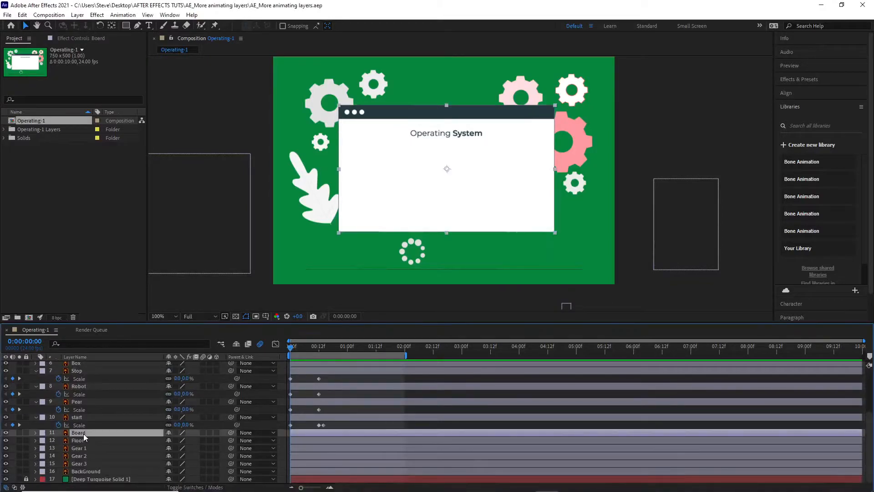
pyautogui.press('p')
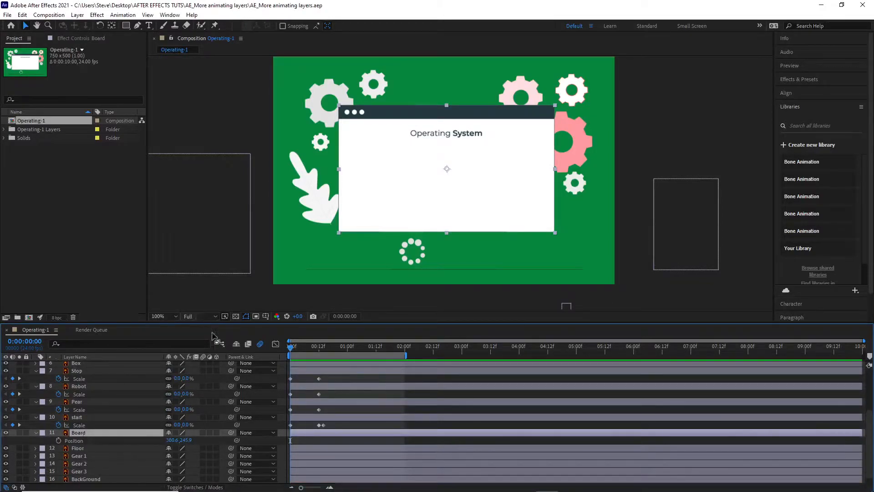
pyautogui.moveTo(289, 348); pyautogui.dragTo(321, 357)
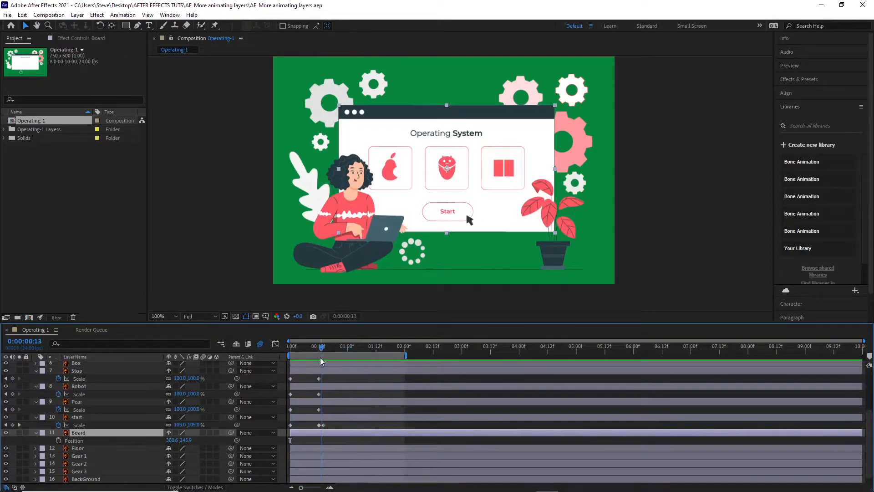
pyautogui.click(59, 441)
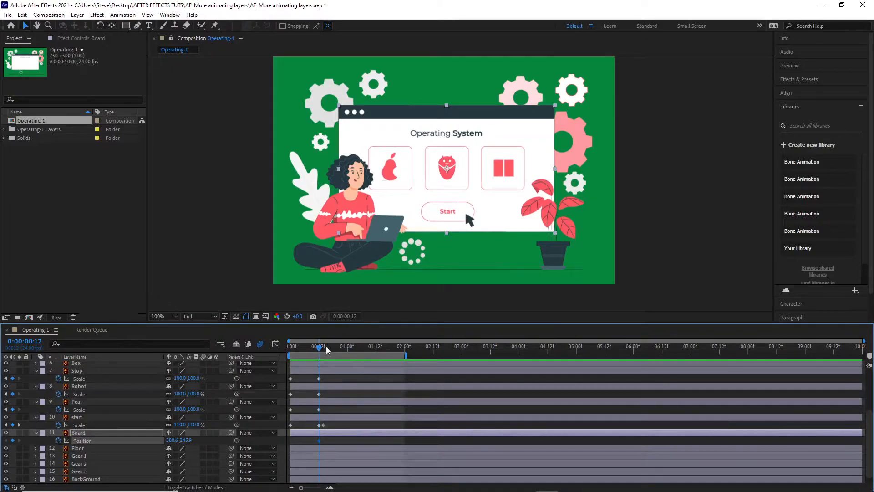
# Step: At frame 0, move the Board layer straight up above the composition, to a Position of about 380.6, -166.1
pyautogui.moveTo(319, 348); pyautogui.dragTo(280, 356)
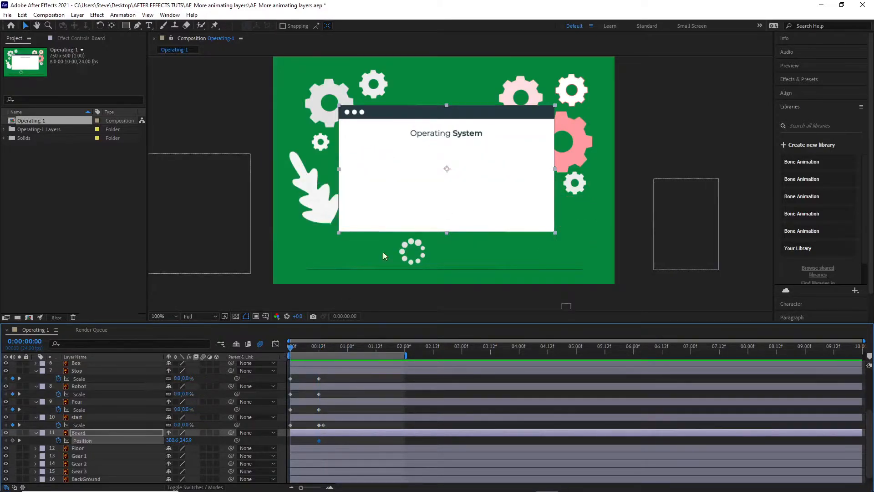
pyautogui.moveTo(482, 195); pyautogui.dragTo(490, 100)
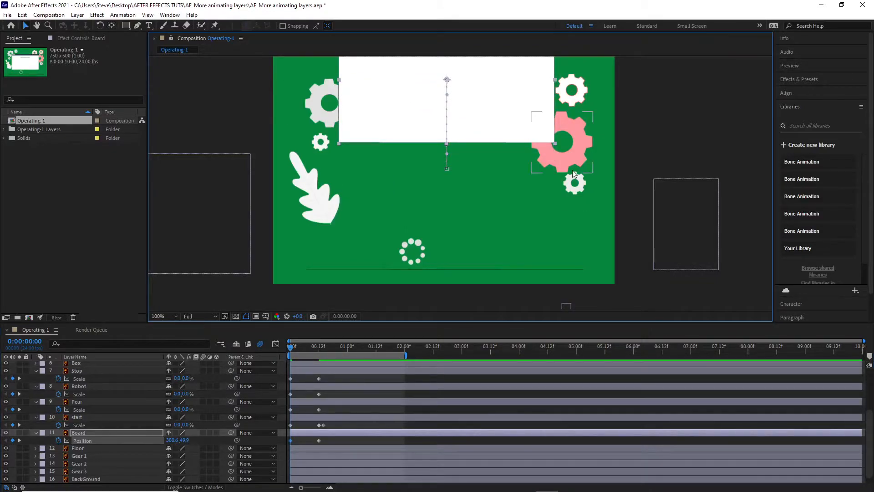
pyautogui.scroll(-4, 576, 171)
pyautogui.scroll(2, 564, 167)
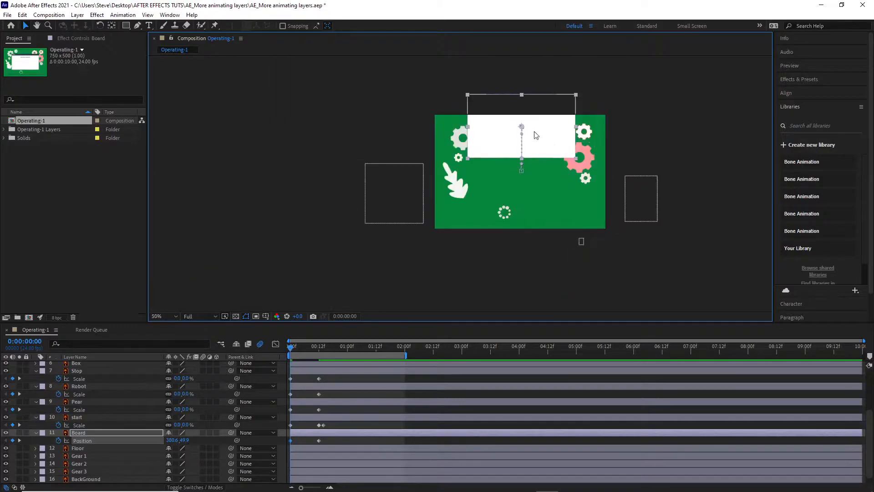
pyautogui.moveTo(542, 141); pyautogui.dragTo(536, 93)
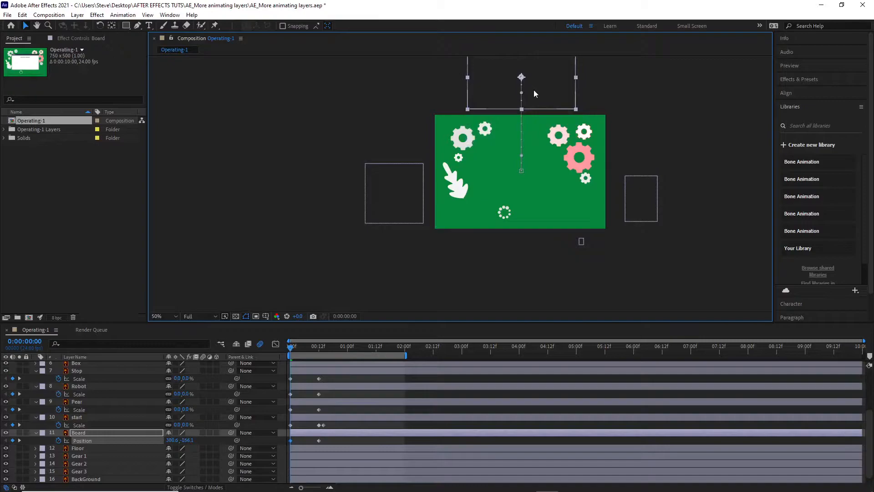
pyautogui.moveTo(291, 350)
pyautogui.mouseDown()
pyautogui.moveTo(313, 352)
pyautogui.moveTo(285, 353)
pyautogui.mouseUp()
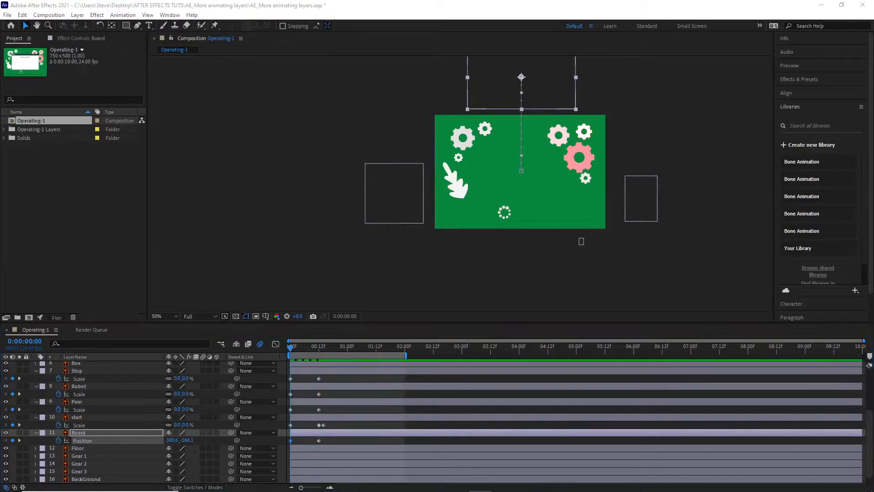
# Step: Add an Opacity keyframe to the Floor layer at frame 12
pyautogui.click(84, 450)
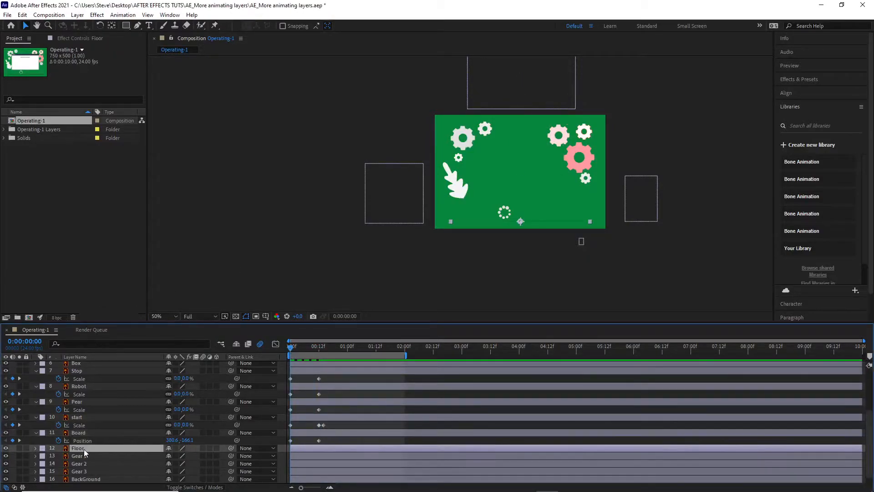
pyautogui.press('t')
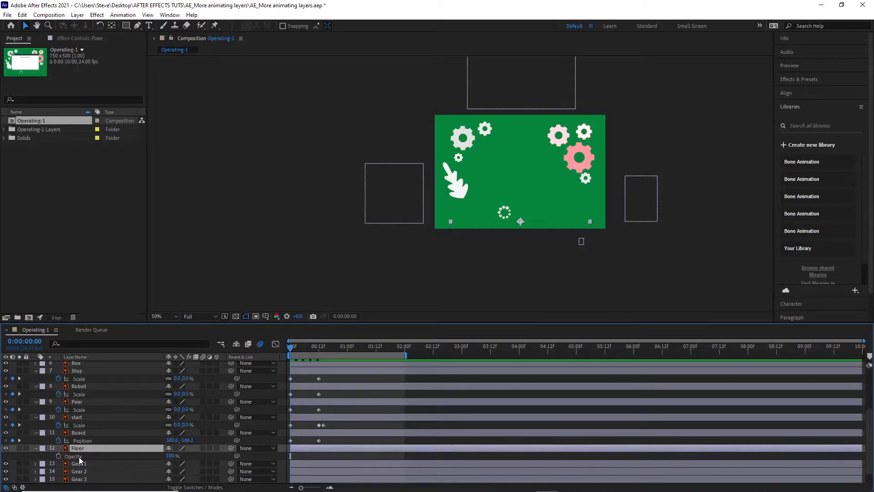
pyautogui.moveTo(291, 348); pyautogui.dragTo(319, 352)
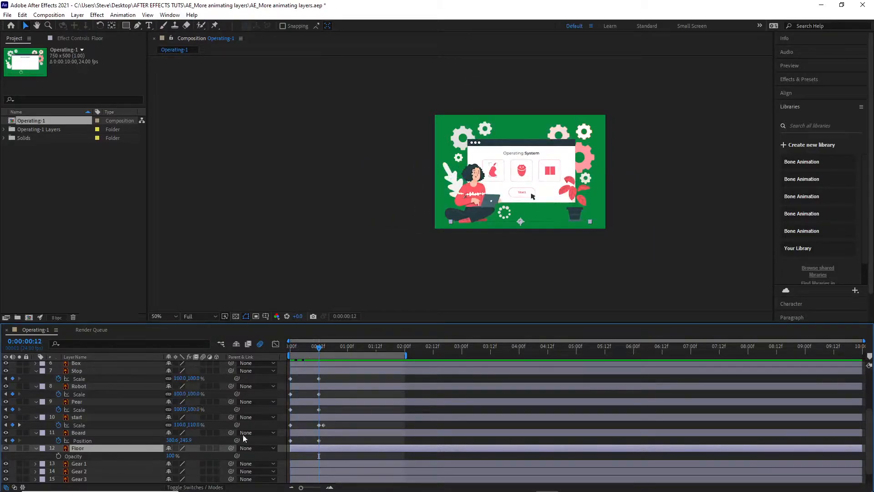
pyautogui.click(58, 457)
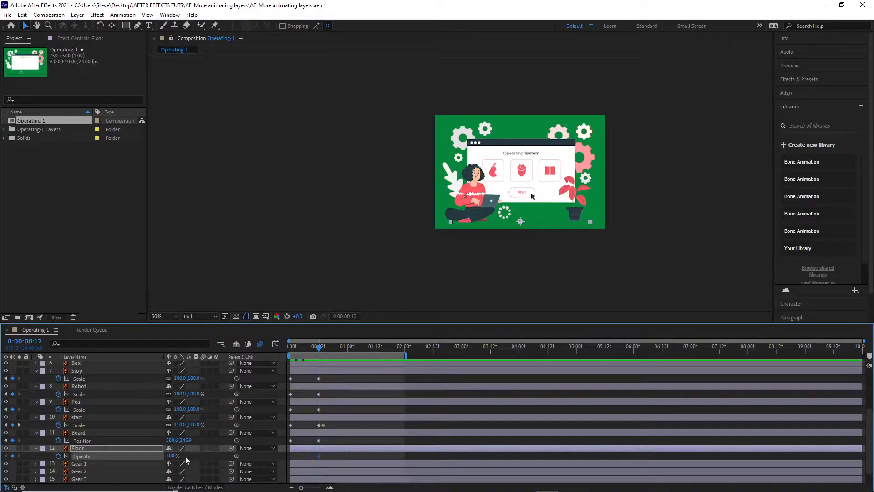
# Step: Set the Floor layer's Opacity to 0% at frame 0 and scrub through its fade-in
pyautogui.moveTo(321, 354); pyautogui.dragTo(273, 353)
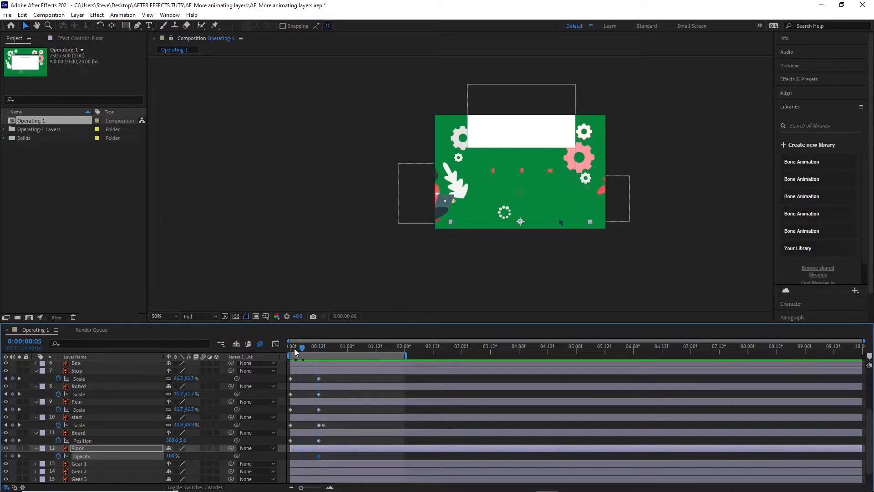
pyautogui.click(172, 455)
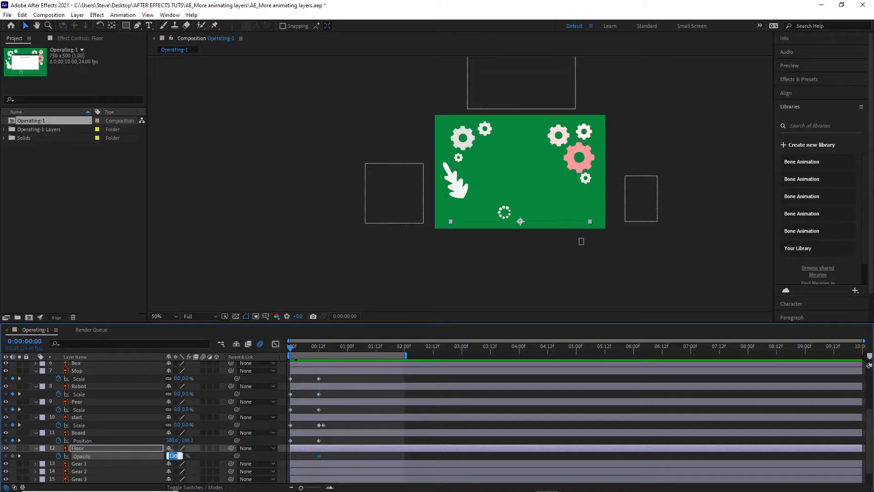
pyautogui.write('0')
pyautogui.press('Return')
pyautogui.moveTo(293, 349); pyautogui.dragTo(269, 350)
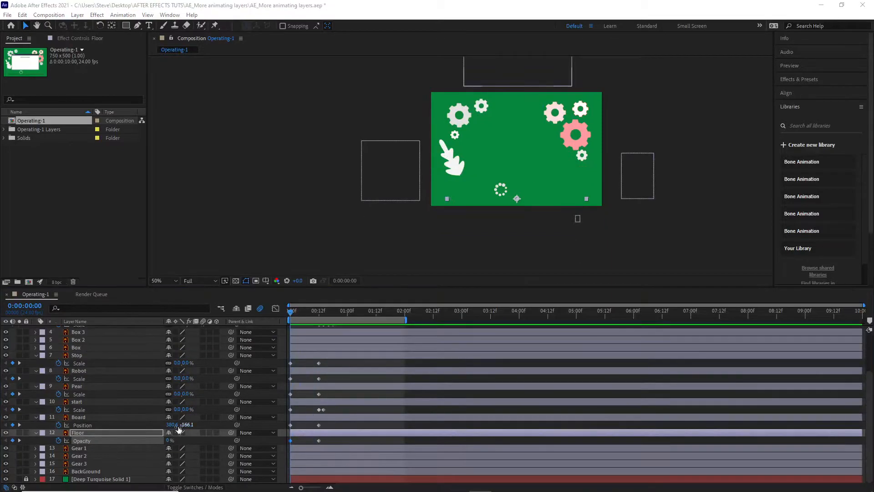
# Step: Add Rotation keyframes to the Gear 1, Gear 2 and Gear 3 layers together at frame 12
pyautogui.click(87, 449)
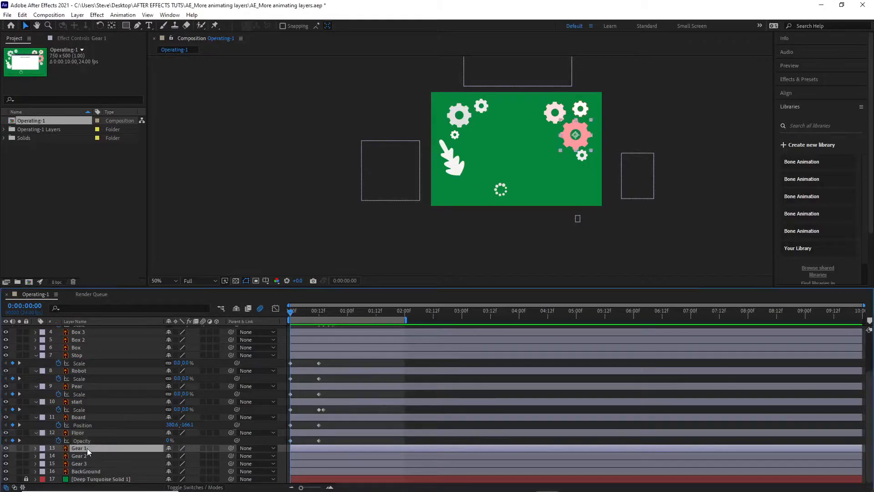
pyautogui.keyDown('shift'); pyautogui.click(86, 464); pyautogui.keyUp('shift')
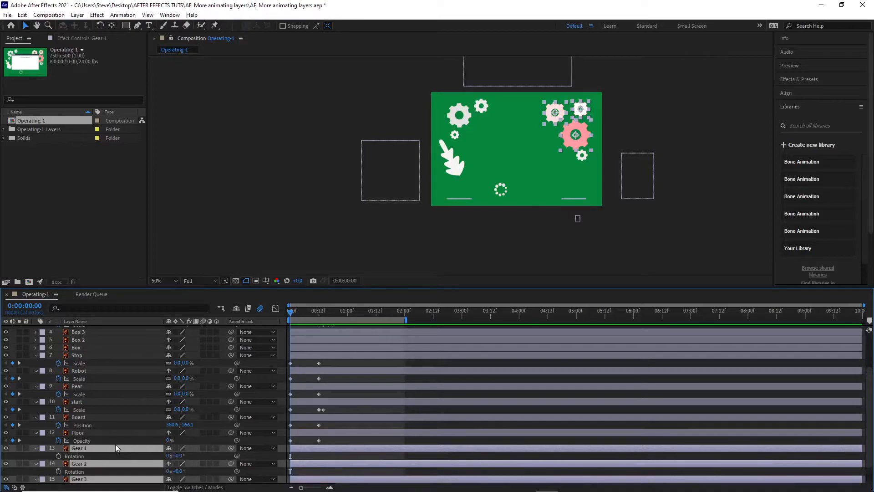
pyautogui.press('r')
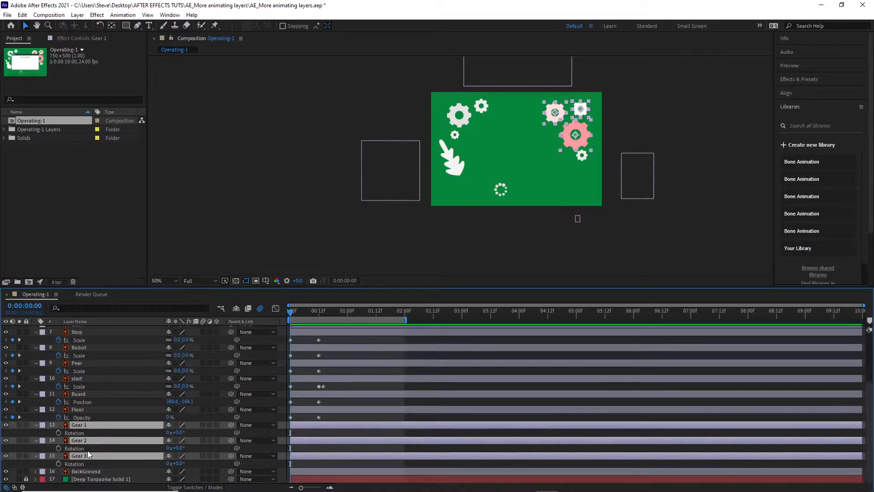
pyautogui.moveTo(294, 312); pyautogui.dragTo(319, 327)
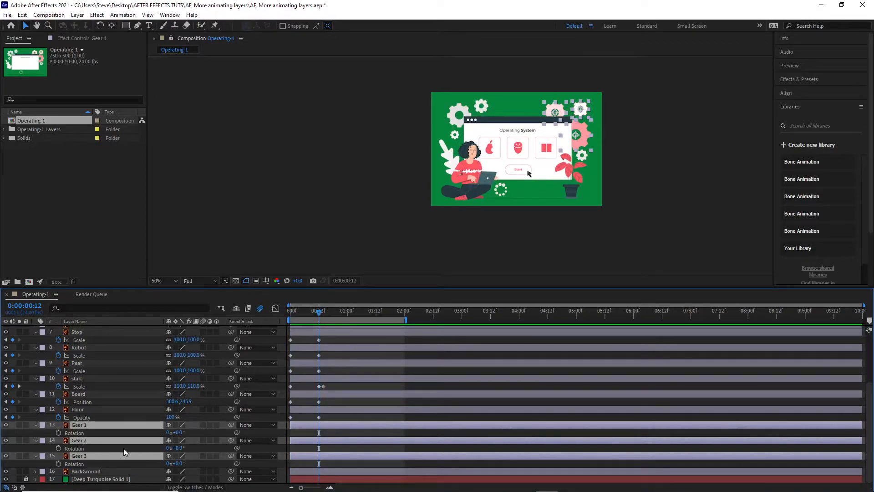
pyautogui.click(58, 433)
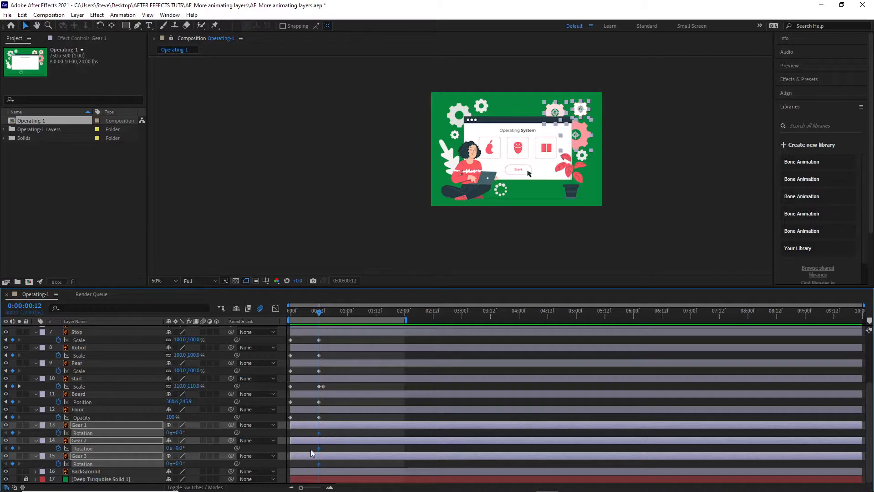
# Step: Set the Rotation of the Gear 1, Gear 2 and Gear 3 layers to 90° at frame 0
pyautogui.moveTo(321, 316); pyautogui.dragTo(273, 312)
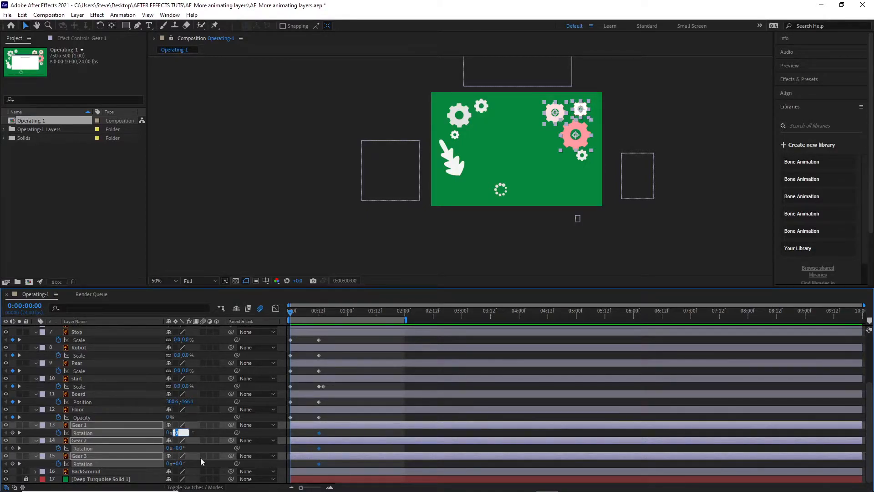
pyautogui.write('90')
pyautogui.press('Return')
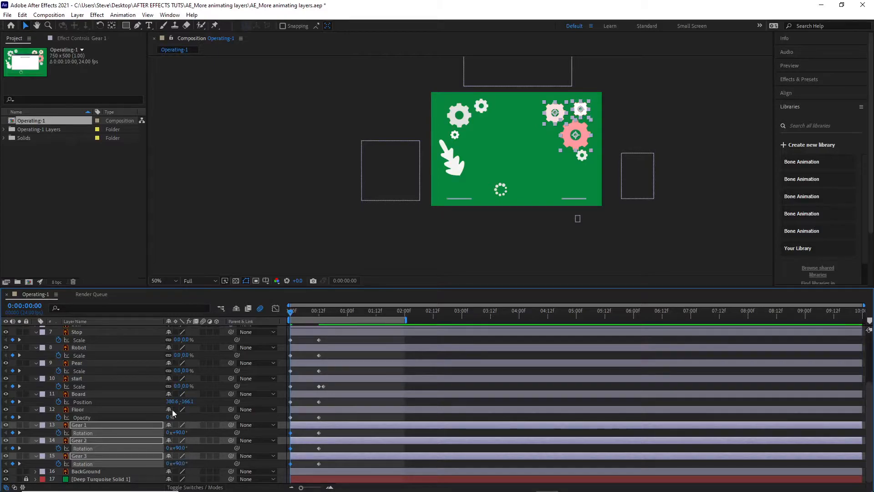
pyautogui.click(178, 449)
pyautogui.write('-')
pyautogui.hotkey('ctrl', 'z')
# Step: Set only the Gear 2 layer's Rotation to -90° at frame 0 and scrub through the gears' turning
pyautogui.click(95, 439)
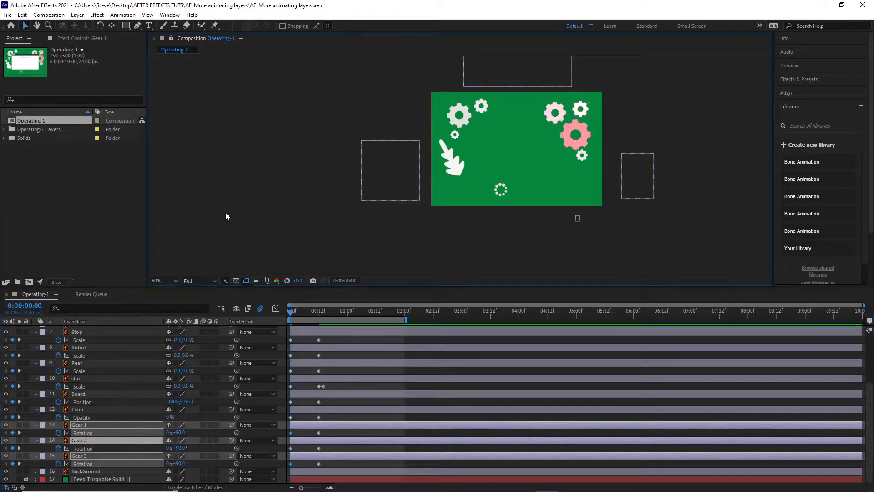
pyautogui.click(93, 439)
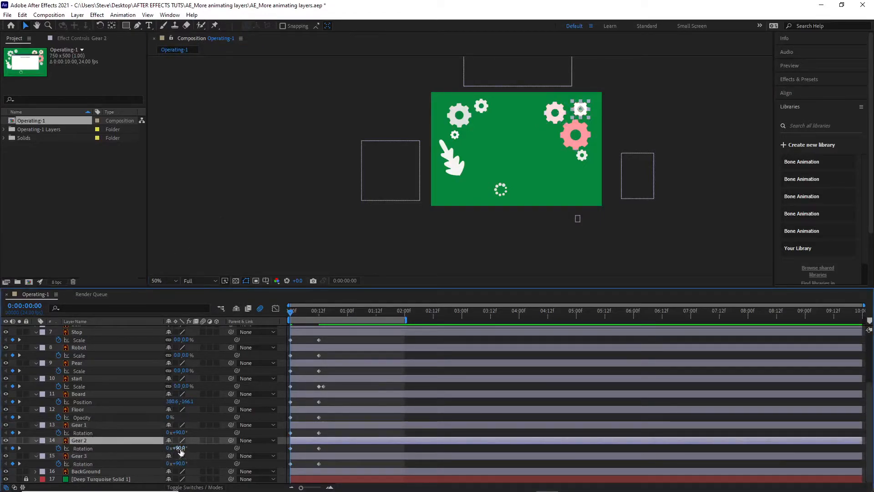
pyautogui.click(181, 448)
pyautogui.write('-90')
pyautogui.press('Return')
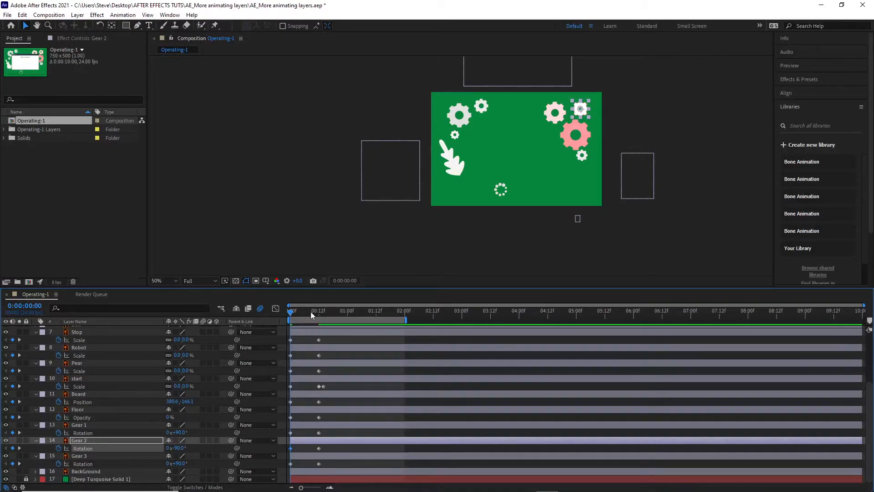
pyautogui.moveTo(292, 312)
pyautogui.mouseDown()
pyautogui.moveTo(304, 312)
pyautogui.moveTo(297, 313)
pyautogui.mouseUp()
pyautogui.moveTo(291, 311)
pyautogui.mouseDown()
pyautogui.moveTo(312, 310)
pyautogui.moveTo(278, 303)
pyautogui.moveTo(330, 312)
pyautogui.moveTo(279, 308)
pyautogui.mouseUp()
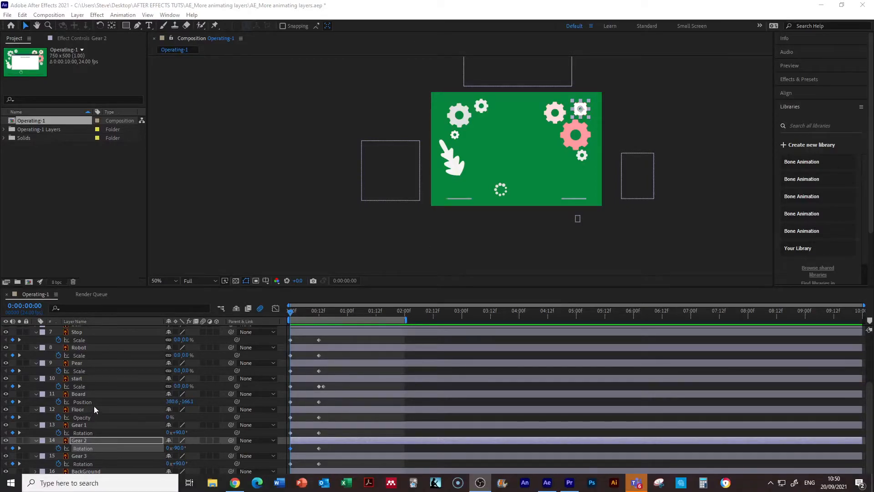
# Step: Enlarge the timeline area, select the BackGround layer, and collapse the Stop, Robot, Pear, start and Board layers' properties
pyautogui.moveTo(169, 286); pyautogui.dragTo(168, 263)
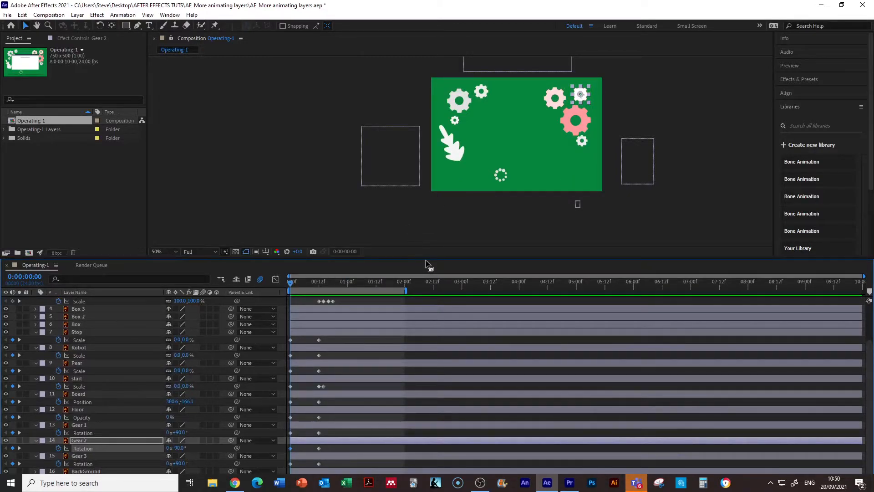
pyautogui.moveTo(426, 259); pyautogui.dragTo(433, 229)
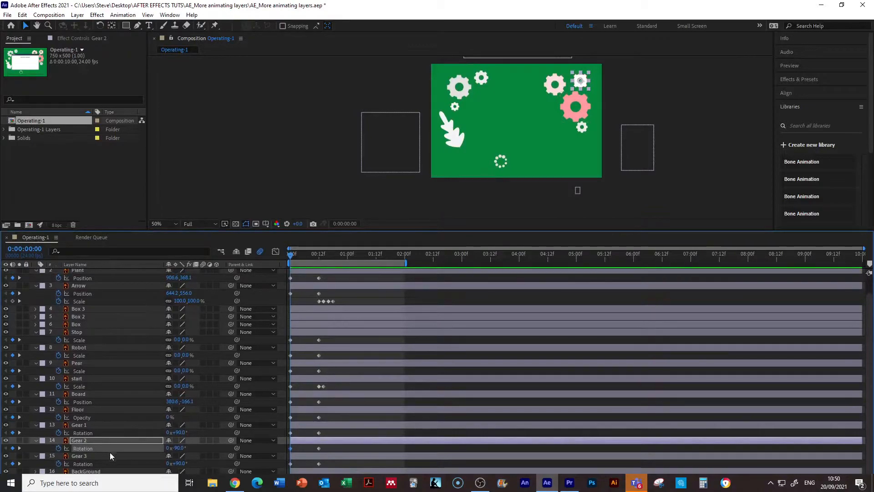
pyautogui.click(114, 471)
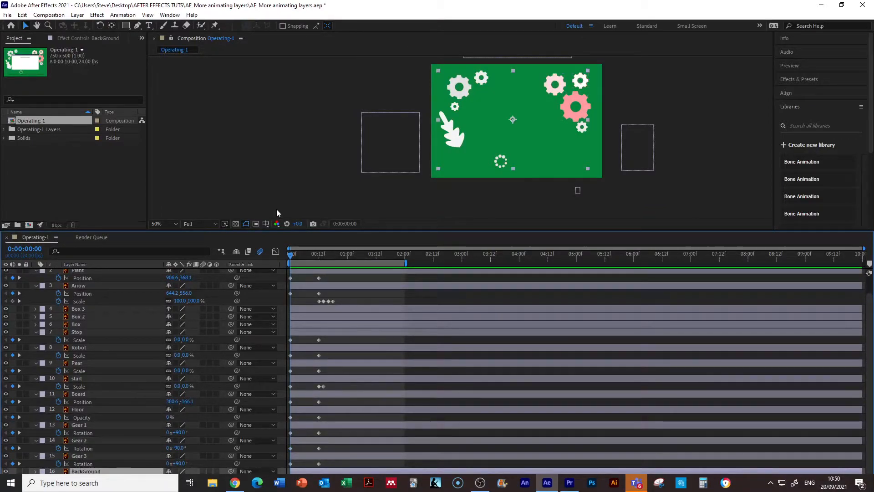
pyautogui.click(35, 332)
pyautogui.click(35, 341)
pyautogui.click(36, 341)
pyautogui.click(35, 340)
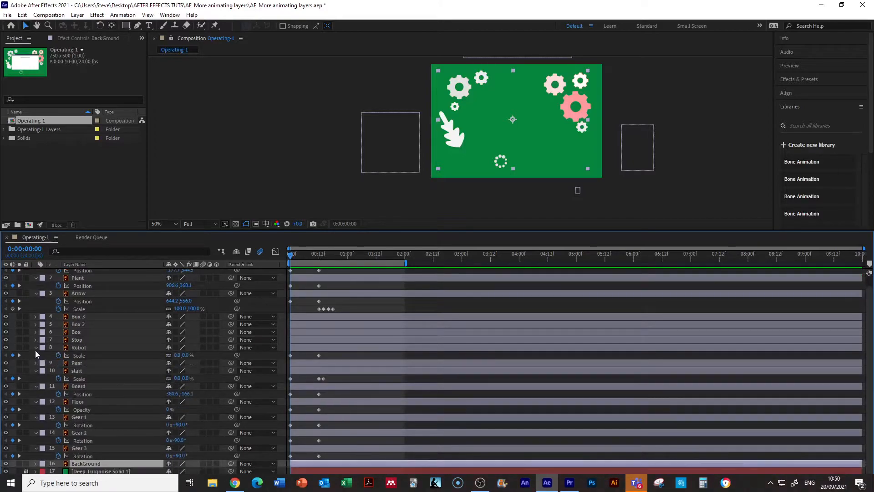
pyautogui.click(35, 356)
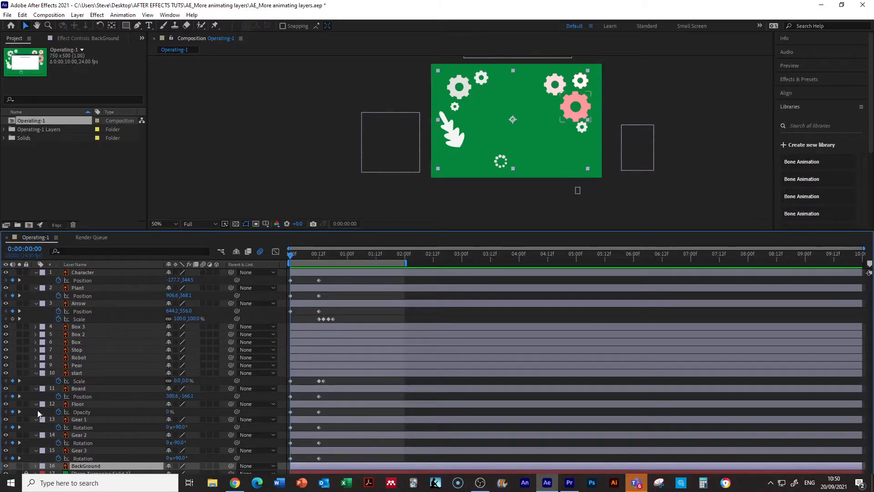
pyautogui.click(36, 388)
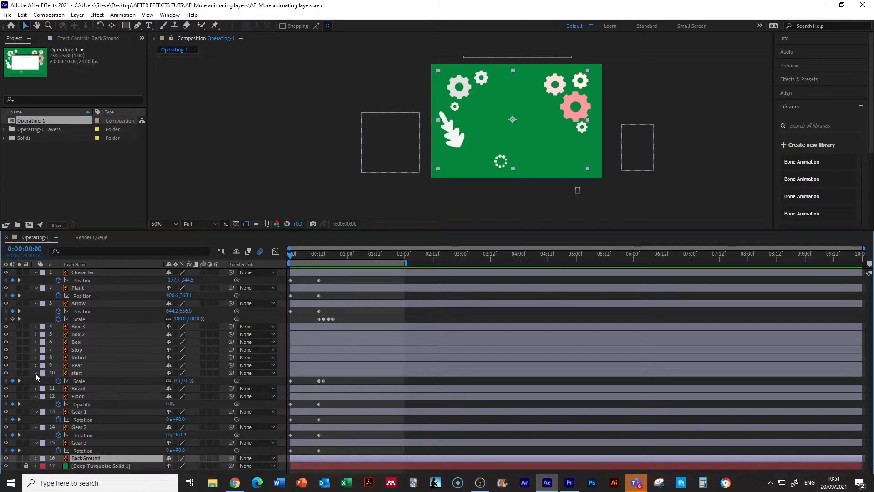
pyautogui.click(36, 373)
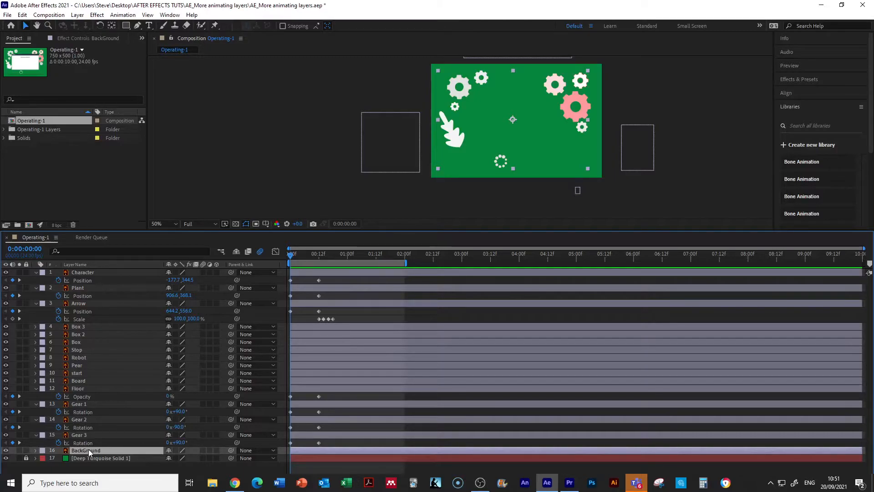
# Step: Reveal the BackGround layer's Scale and Opacity and add keyframes for both at frame 12
pyautogui.press('s')
pyautogui.press('t')
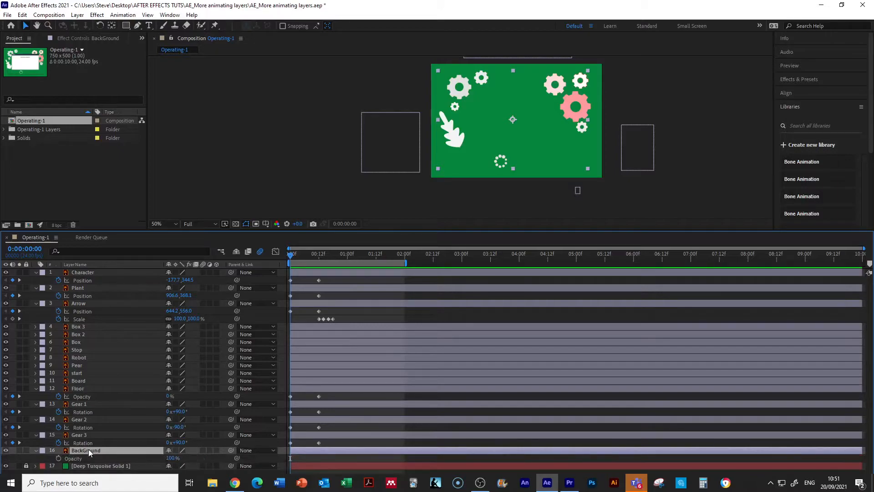
pyautogui.press('s')
pyautogui.hotkey('shift', 't')
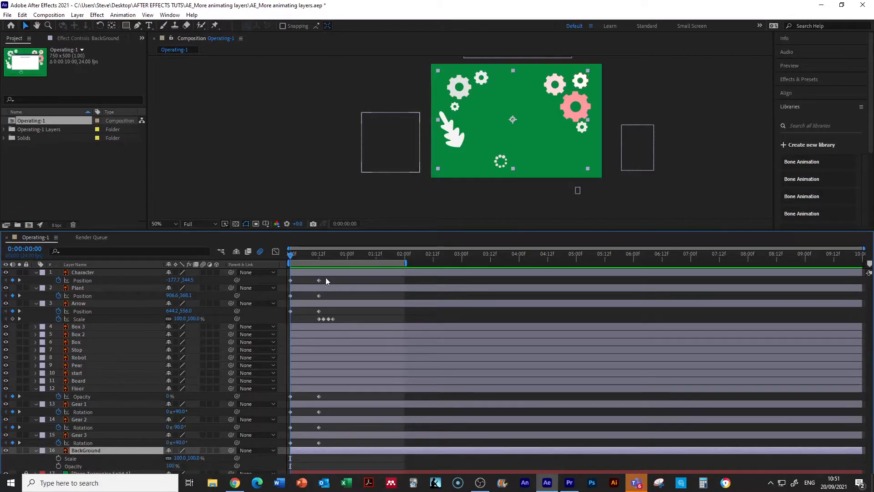
pyautogui.moveTo(291, 256); pyautogui.dragTo(321, 261)
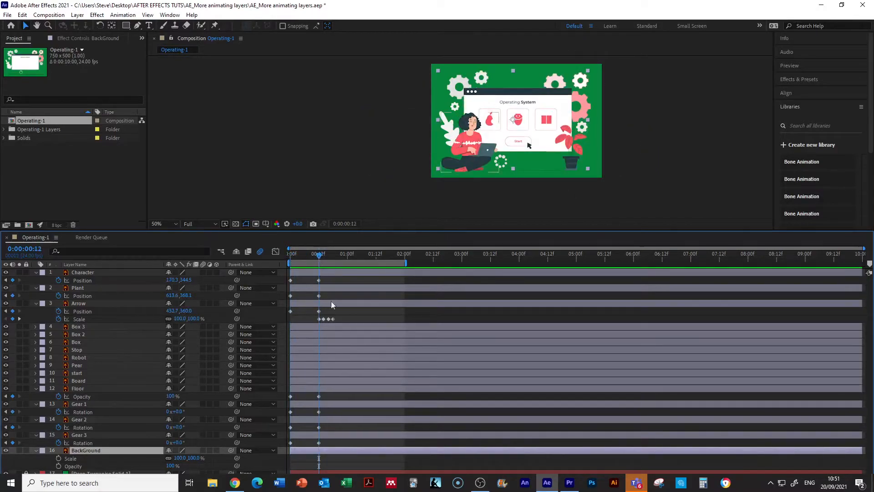
pyautogui.click(59, 459)
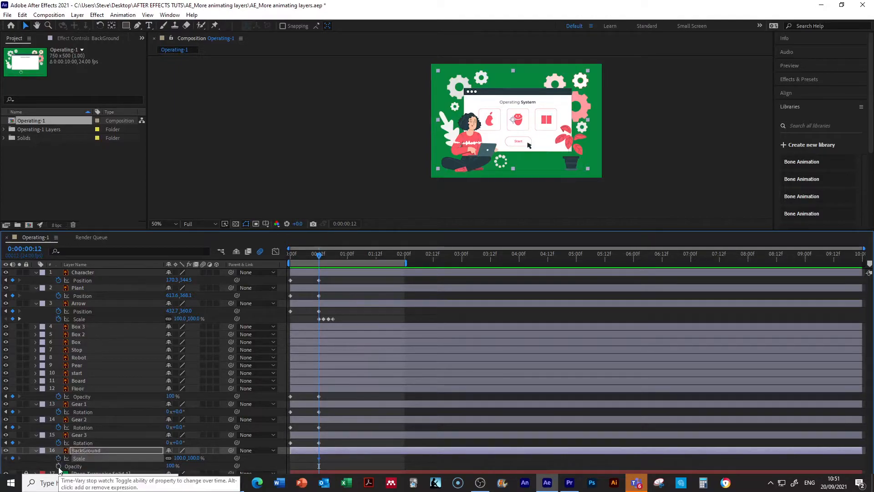
pyautogui.click(59, 466)
# Step: Set the BackGround layer's Scale and Opacity to 0% at frame 0 and scrub through its entrance
pyautogui.moveTo(318, 254); pyautogui.dragTo(283, 255)
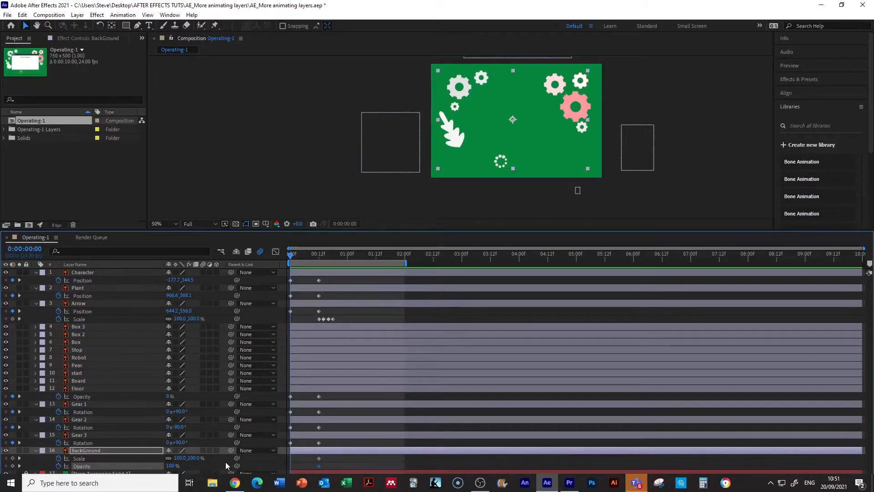
pyautogui.click(180, 458)
pyautogui.write('0')
pyautogui.click(171, 466)
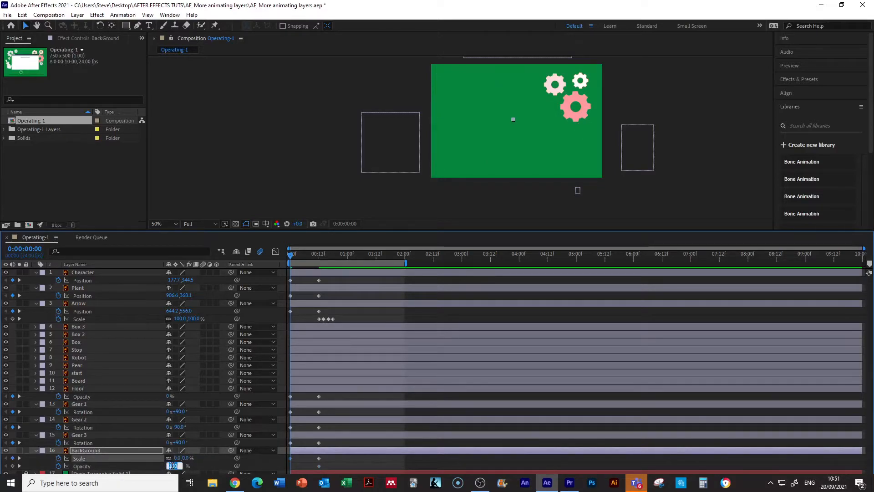
pyautogui.write('0')
pyautogui.moveTo(292, 258); pyautogui.dragTo(275, 262)
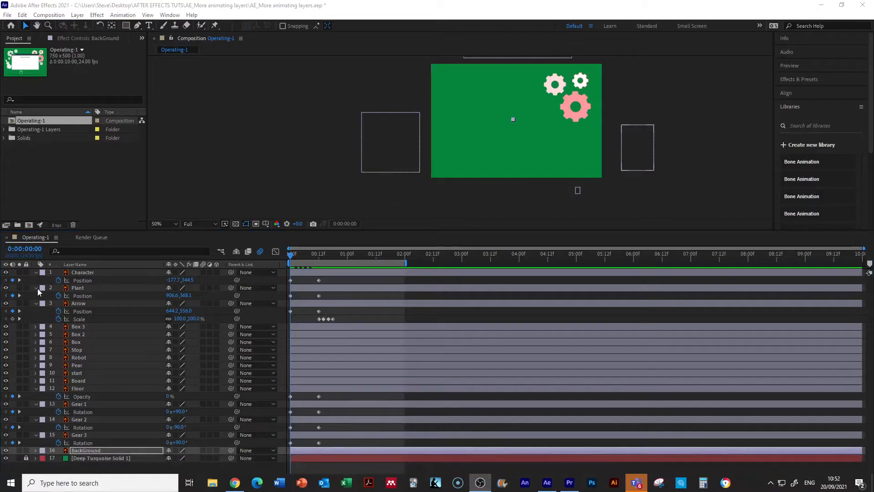
# Step: Add Scale keyframes to the Gear 1, Gear 2 and Gear 3 layers together at frame 12
pyautogui.click(75, 405)
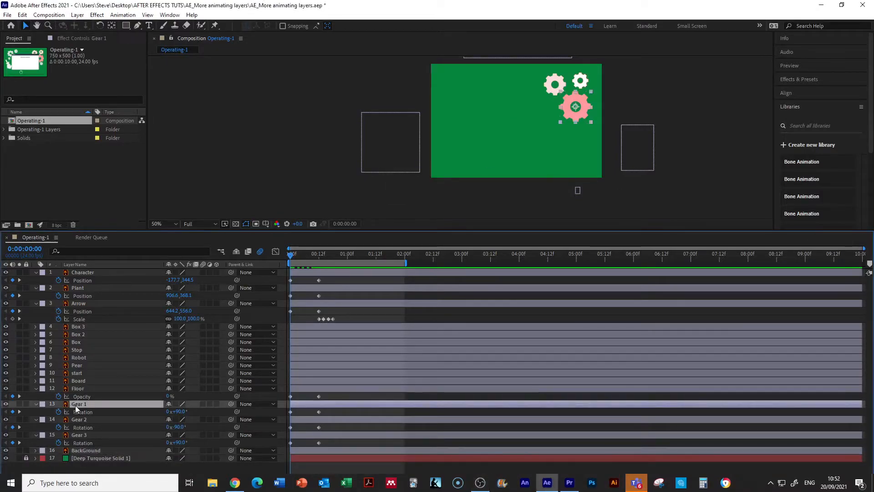
pyautogui.keyDown('shift'); pyautogui.click(80, 420); pyautogui.keyUp('shift')
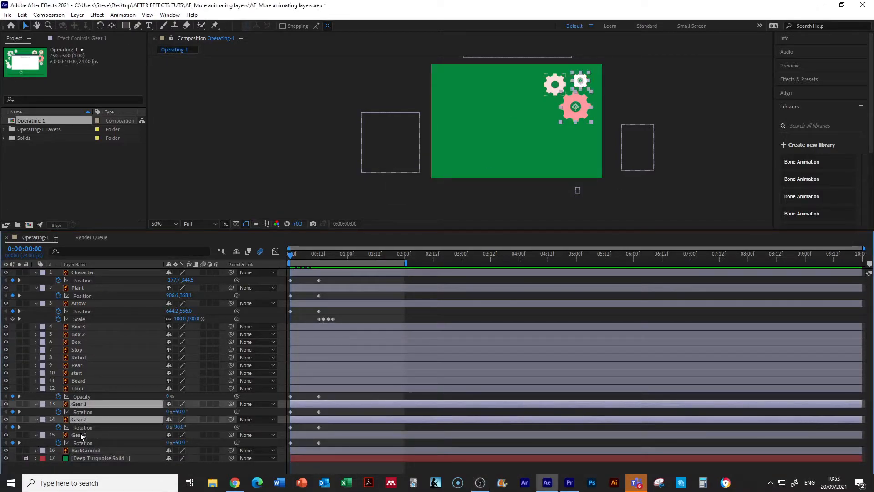
pyautogui.keyDown('shift'); pyautogui.click(80, 434); pyautogui.keyUp('shift')
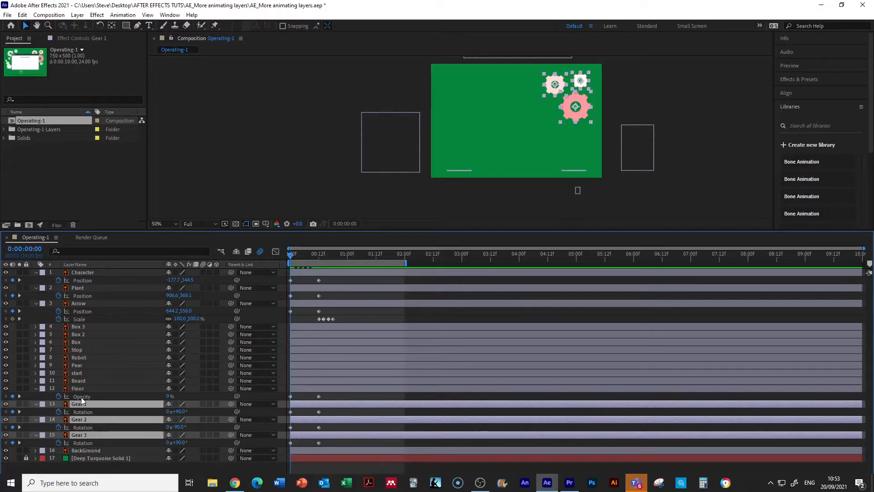
pyautogui.press('s')
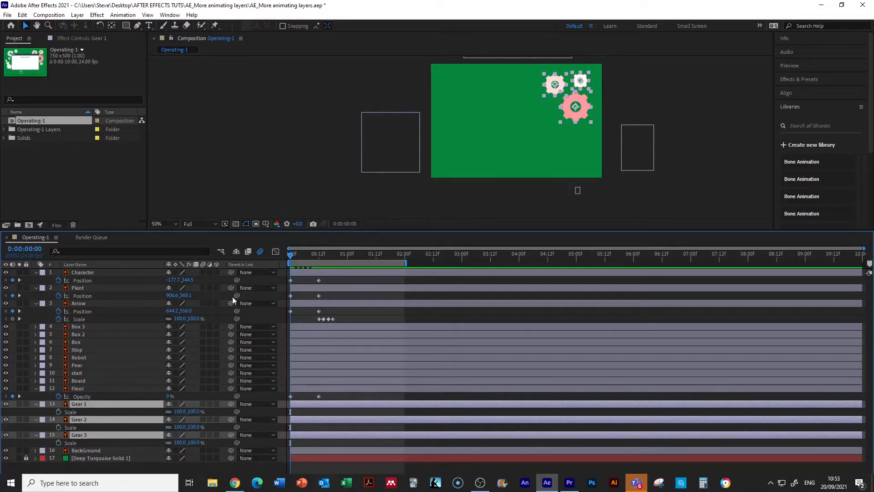
pyautogui.moveTo(290, 258); pyautogui.dragTo(318, 255)
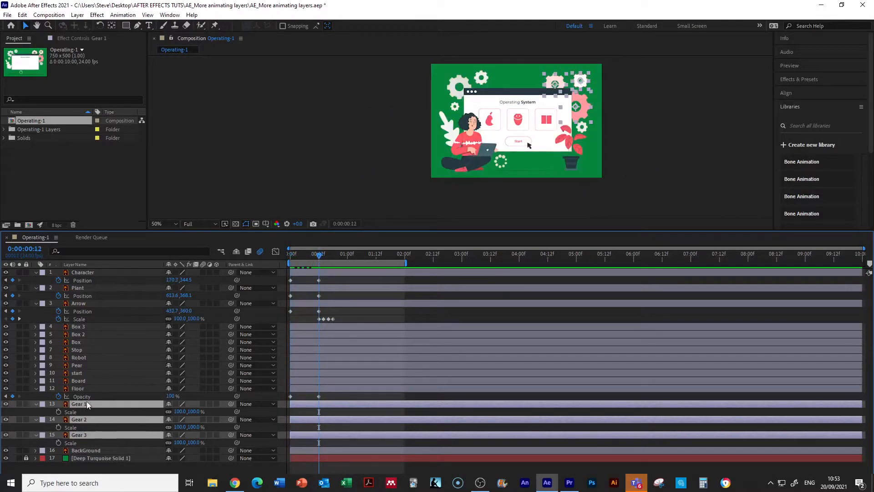
pyautogui.click(58, 412)
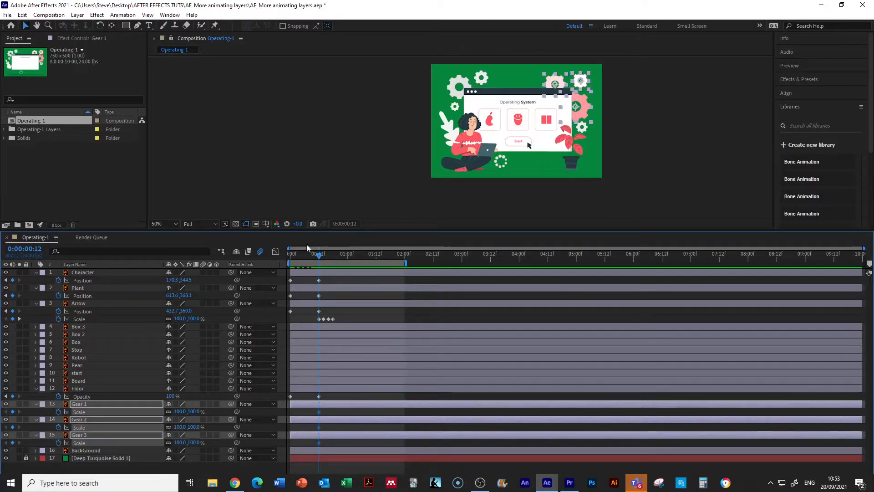
# Step: Set the Scale of the Gear 1, Gear 2 and Gear 3 layers to 0% at frame 0 and scrub through their growth
pyautogui.moveTo(318, 254); pyautogui.dragTo(277, 256)
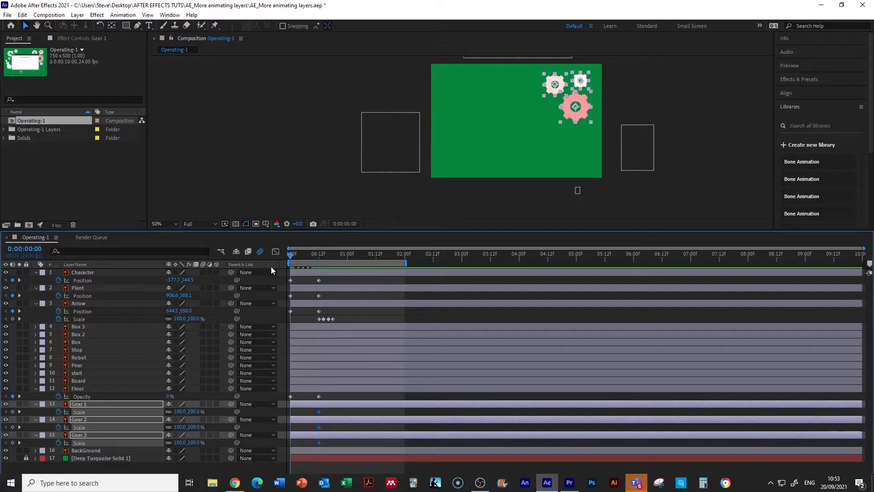
pyautogui.click(180, 411)
pyautogui.write('0')
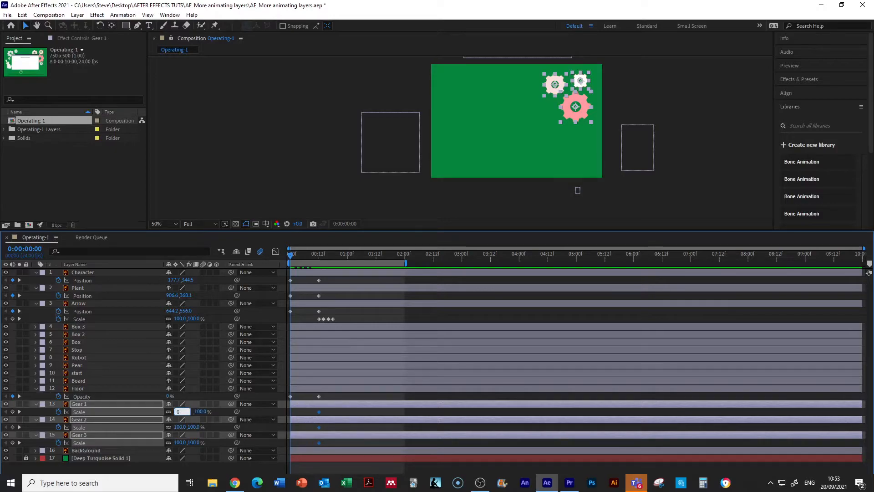
pyautogui.press('Return')
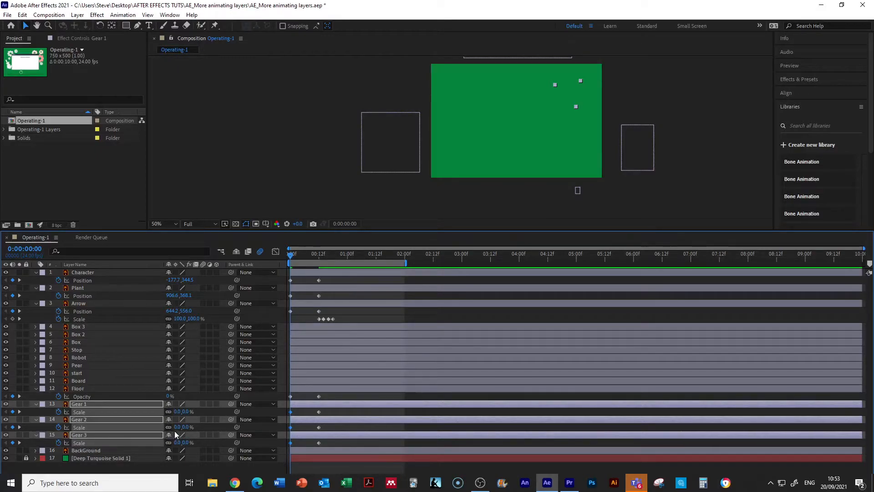
pyautogui.moveTo(292, 260)
pyautogui.mouseDown()
pyautogui.moveTo(335, 268)
pyautogui.moveTo(266, 260)
pyautogui.moveTo(278, 262)
pyautogui.mouseUp()
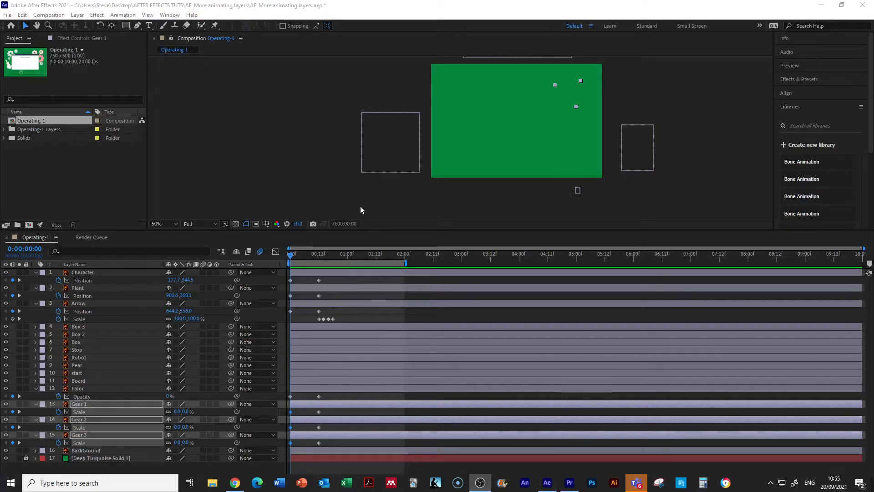
pyautogui.keyDown('shift'); pyautogui.click(84, 272); pyautogui.keyUp('shift')
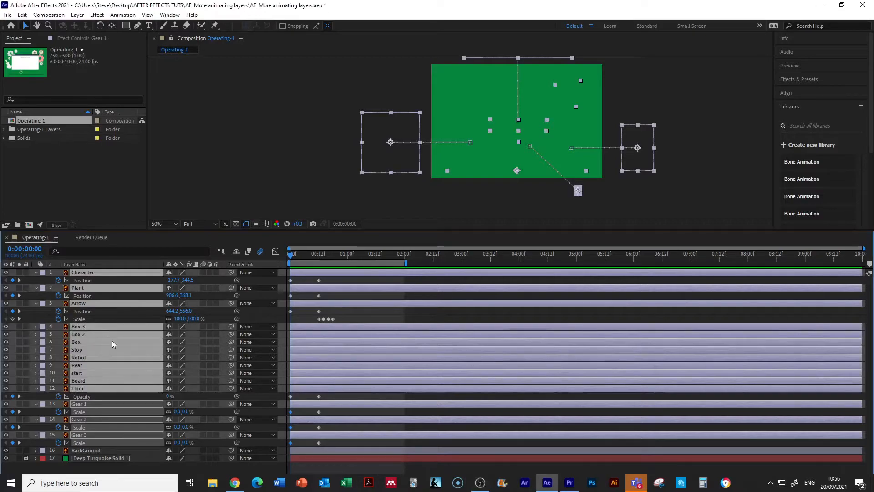
pyautogui.keyDown('shift'); pyautogui.click(92, 449); pyautogui.keyUp('shift')
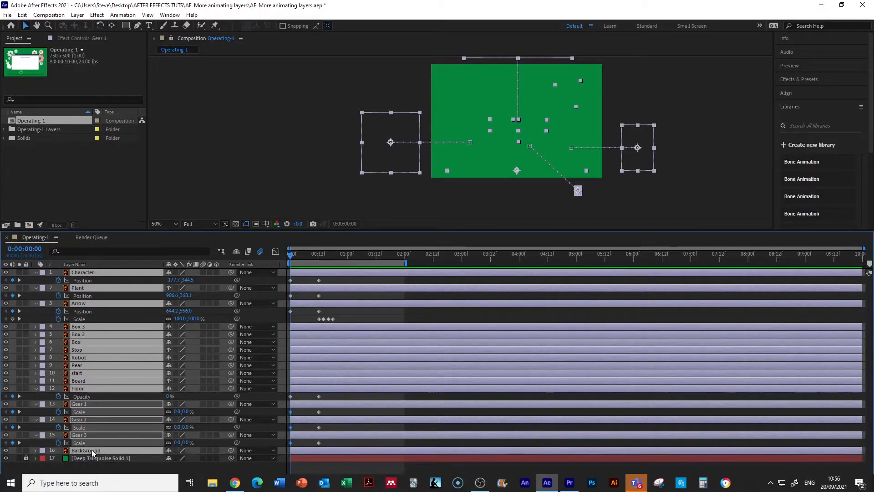
pyautogui.press('F2')
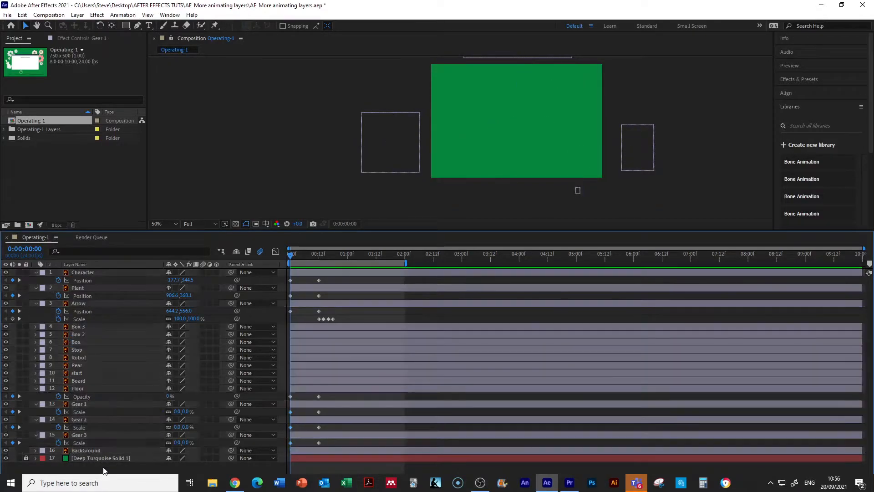
pyautogui.click(83, 272)
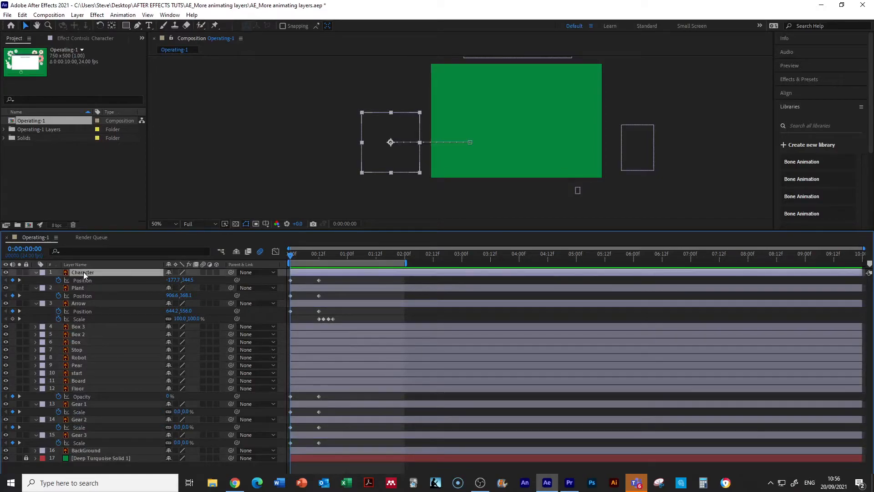
pyautogui.keyDown('shift'); pyautogui.click(91, 449); pyautogui.keyUp('shift')
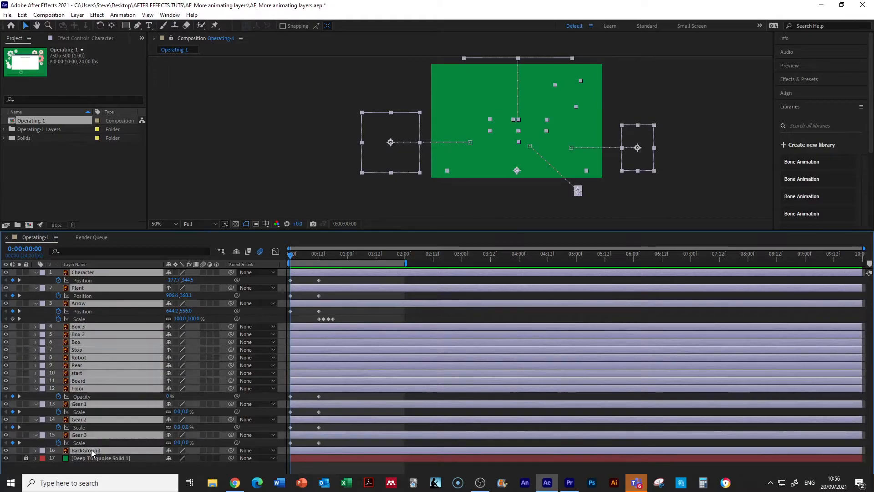
pyautogui.click(128, 469)
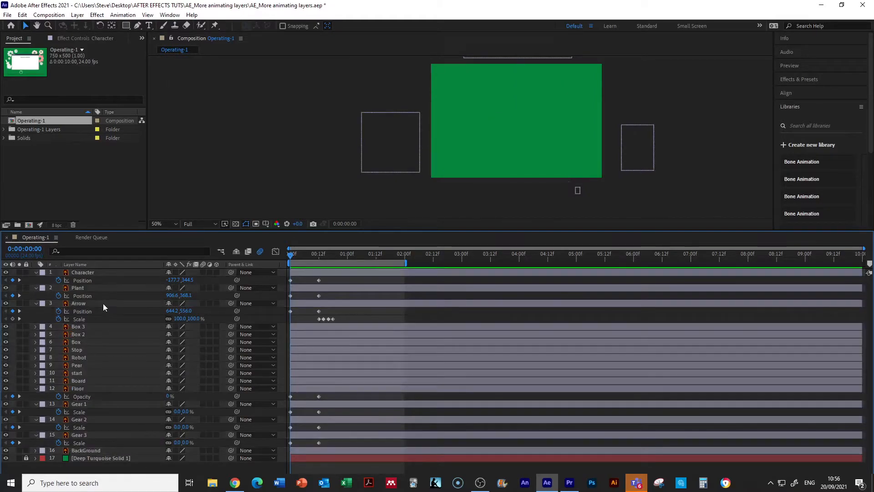
# Step: Select all unlocked layers, from Character to BackGround, and collapse their properties together
pyautogui.click(86, 272)
pyautogui.hotkey('ctrl', 'a')
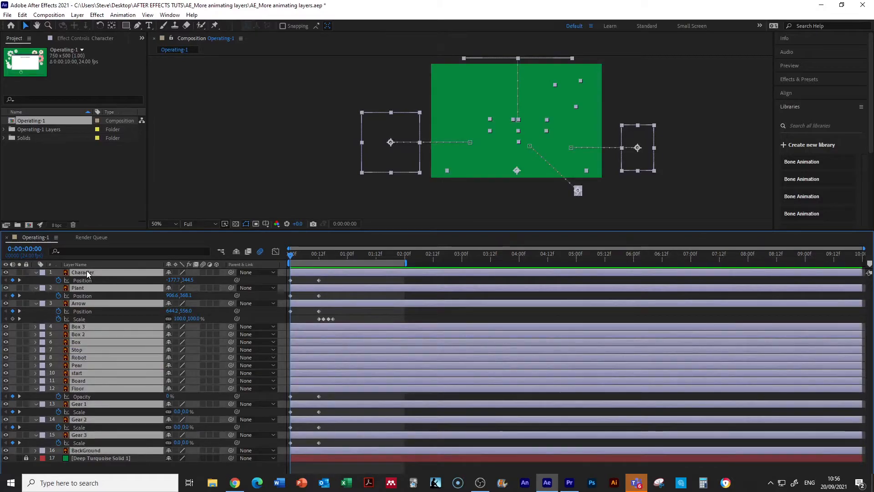
pyautogui.click(36, 273)
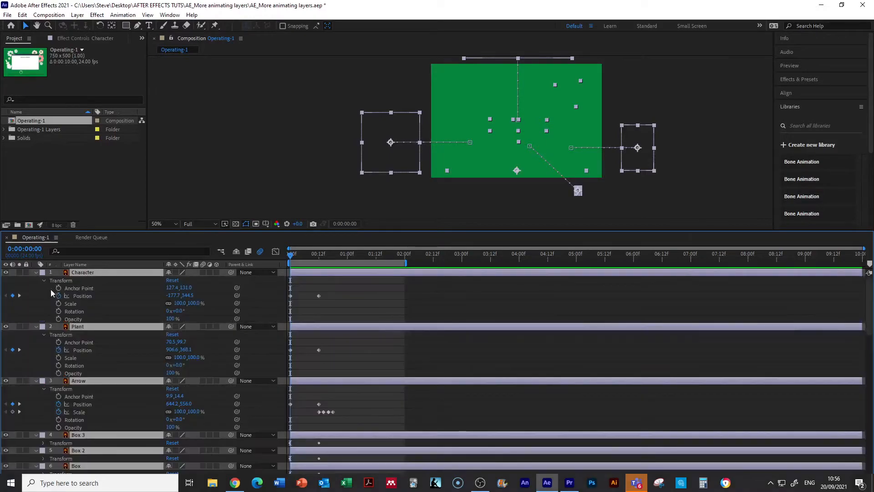
pyautogui.click(35, 272)
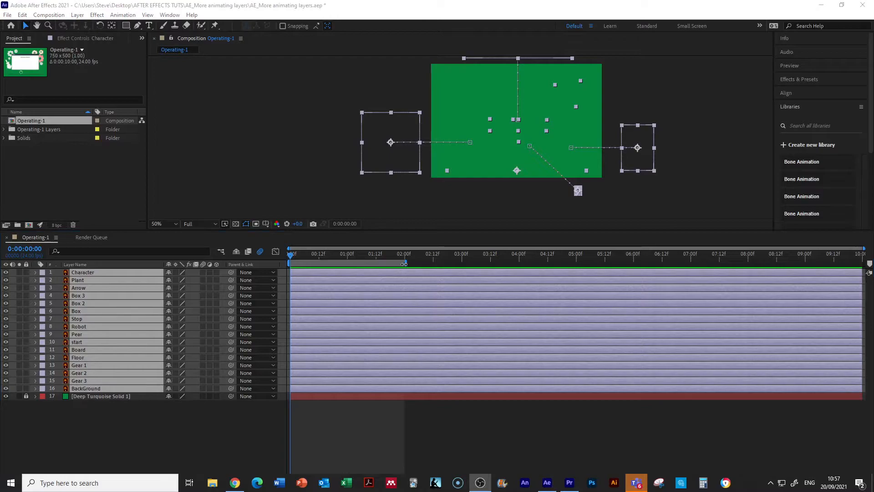
# Step: Adjust the work area so that it runs from frame 0 to about 2:12
pyautogui.moveTo(404, 263); pyautogui.dragTo(364, 260)
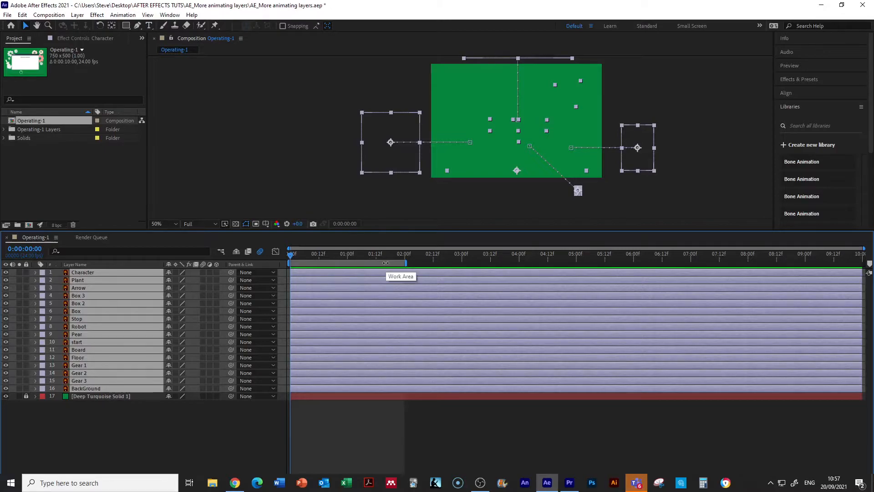
pyautogui.press('n')
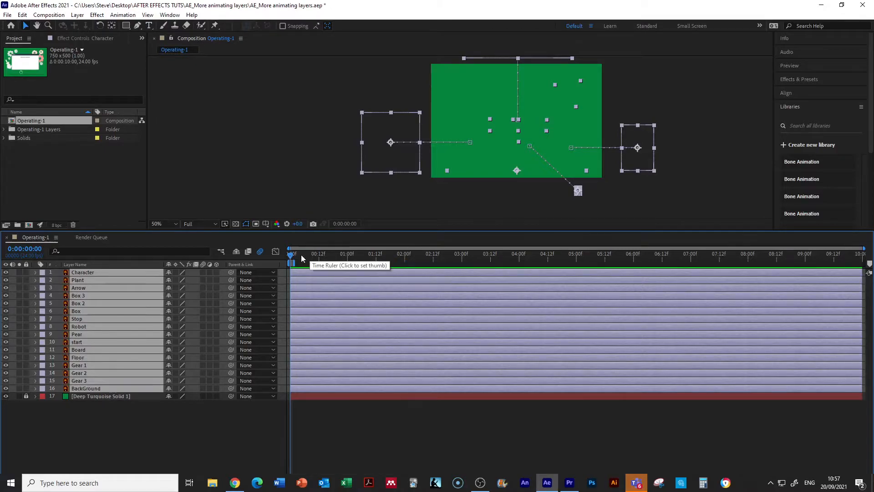
pyautogui.moveTo(296, 263); pyautogui.dragTo(436, 271)
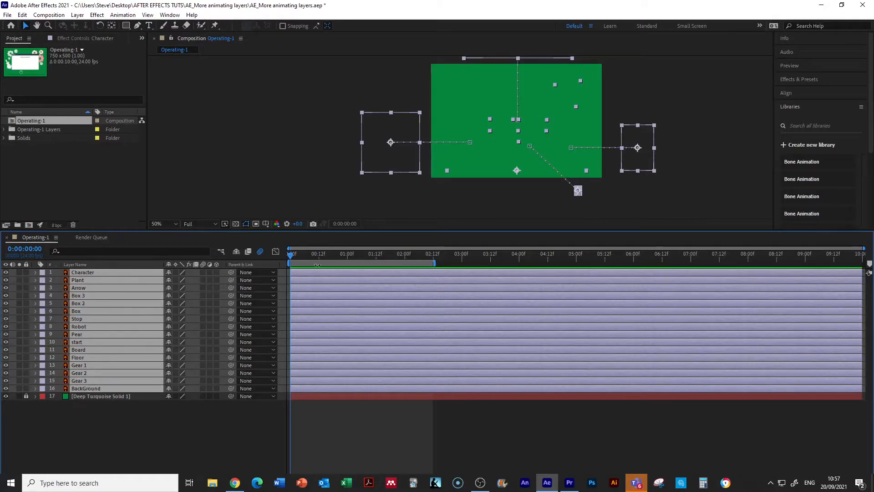
# Step: Shift all unlocked layers, from Character to BackGround, together to start at about 2:06 and deselect them
pyautogui.moveTo(307, 272); pyautogui.dragTo(436, 283)
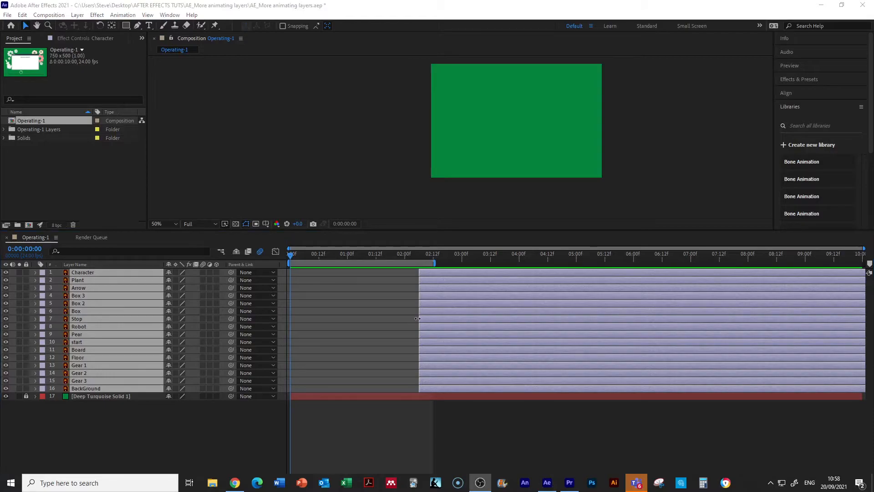
pyautogui.click(118, 420)
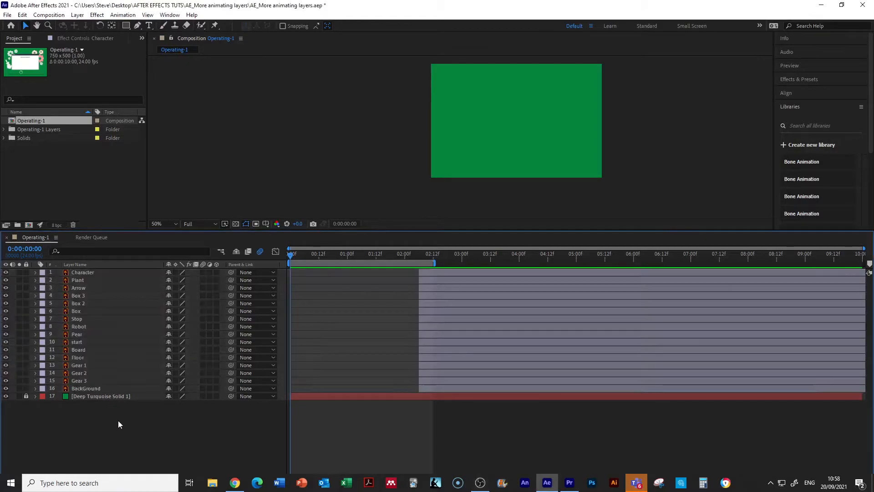
# Step: Move the Floor layer to start at frame 0 and the Board layer at about frame 6, and scrub through their entrance
pyautogui.click(84, 358)
pyautogui.moveTo(428, 357); pyautogui.dragTo(304, 355)
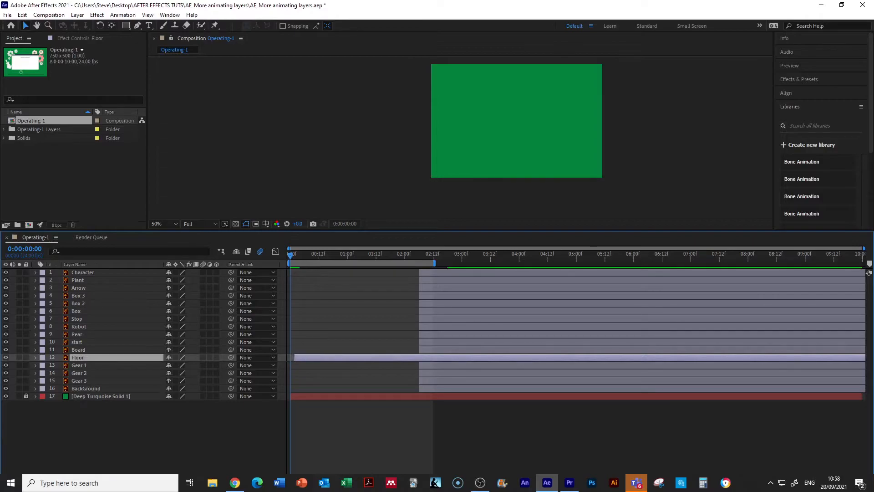
pyautogui.moveTo(312, 356); pyautogui.dragTo(310, 358)
pyautogui.click(87, 348)
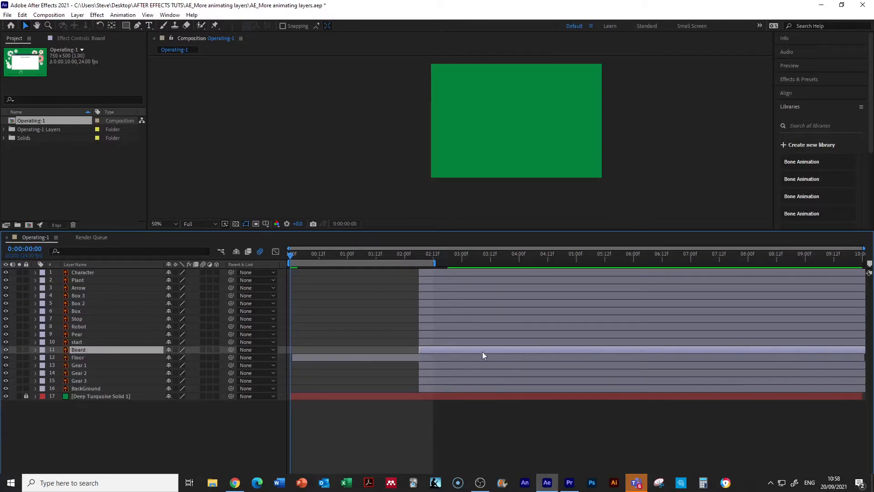
pyautogui.moveTo(432, 349); pyautogui.dragTo(316, 356)
pyautogui.moveTo(290, 253); pyautogui.dragTo(338, 286)
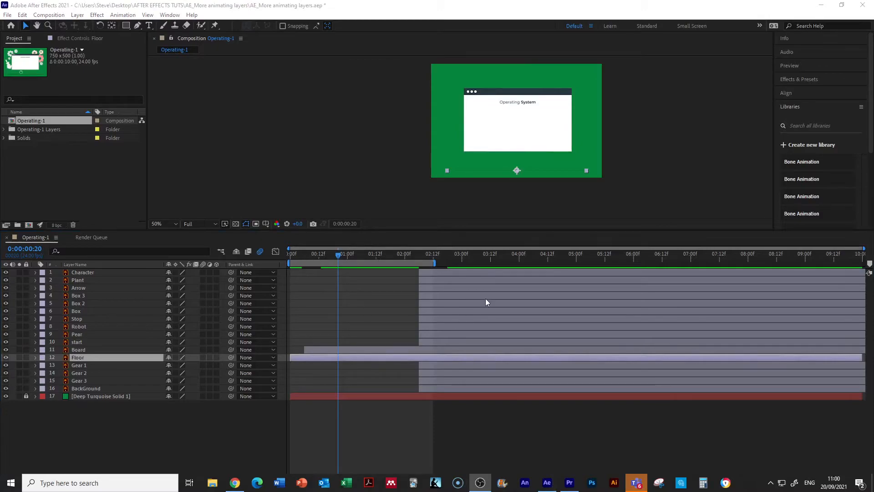
# Step: Move the Character and Plant layers together to start at about frame 10 and deselect them
pyautogui.click(442, 272)
pyautogui.keyDown('shift'); pyautogui.click(441, 280); pyautogui.keyUp('shift')
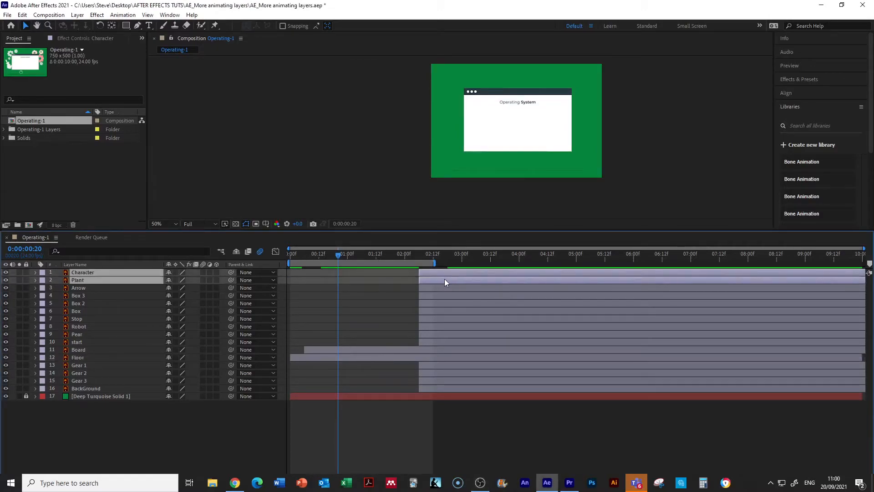
pyautogui.moveTo(450, 275); pyautogui.dragTo(346, 277)
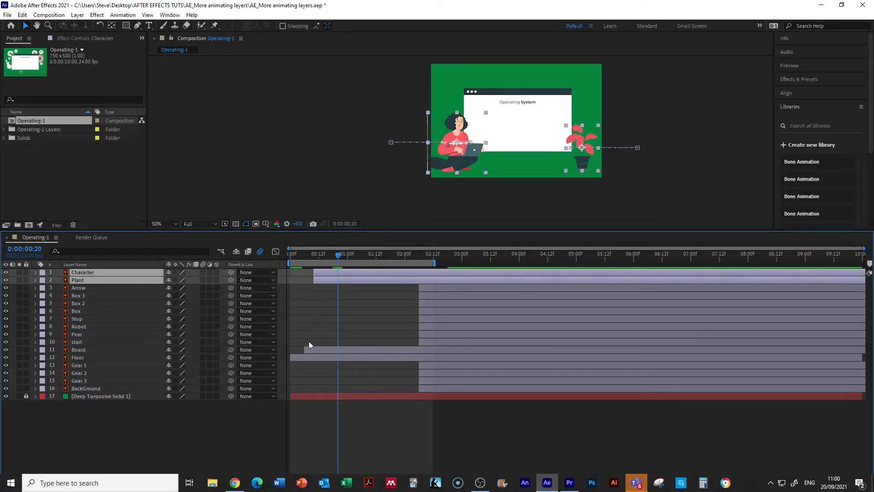
pyautogui.click(181, 438)
# Step: Move the Box 3, Box 2 and Box layers together to start at about frame 18
pyautogui.click(83, 296)
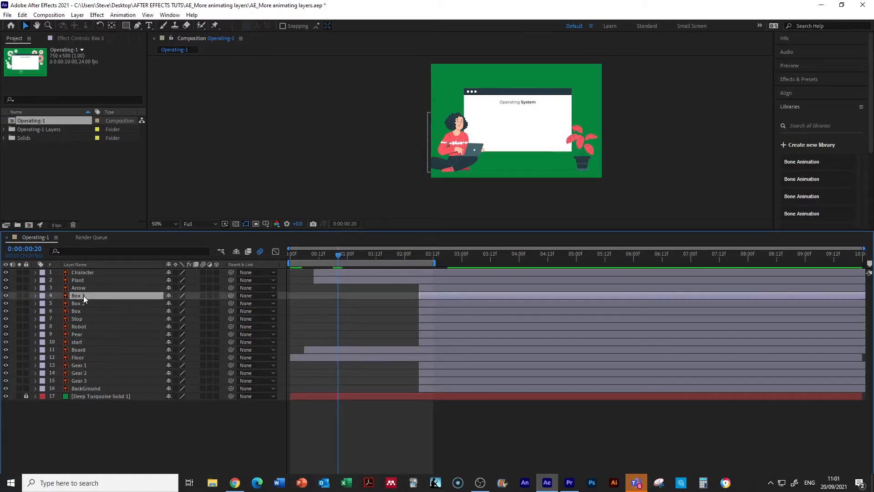
pyautogui.keyDown('shift'); pyautogui.click(80, 311); pyautogui.keyUp('shift')
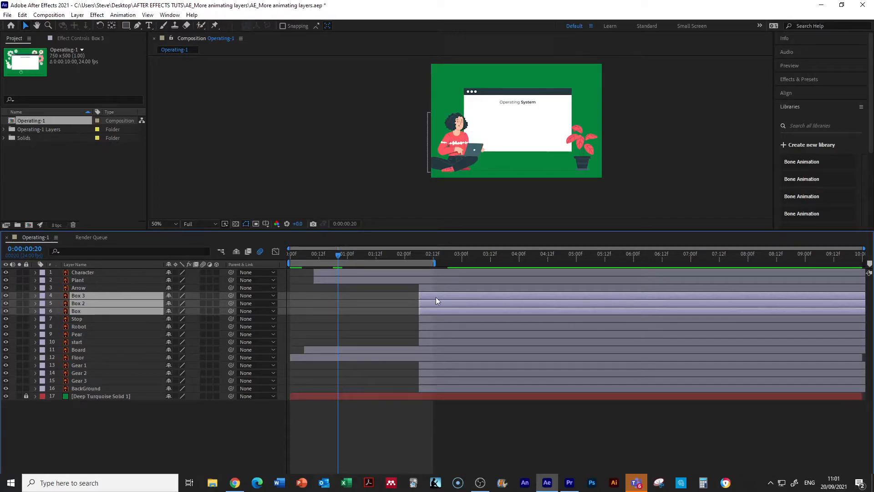
pyautogui.moveTo(436, 297); pyautogui.dragTo(359, 305)
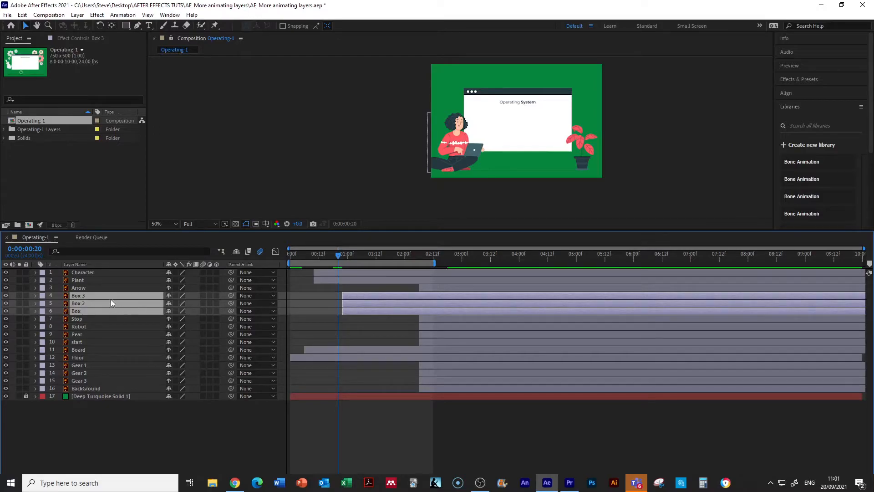
pyautogui.moveTo(340, 253); pyautogui.dragTo(326, 264)
pyautogui.moveTo(365, 297); pyautogui.dragTo(356, 298)
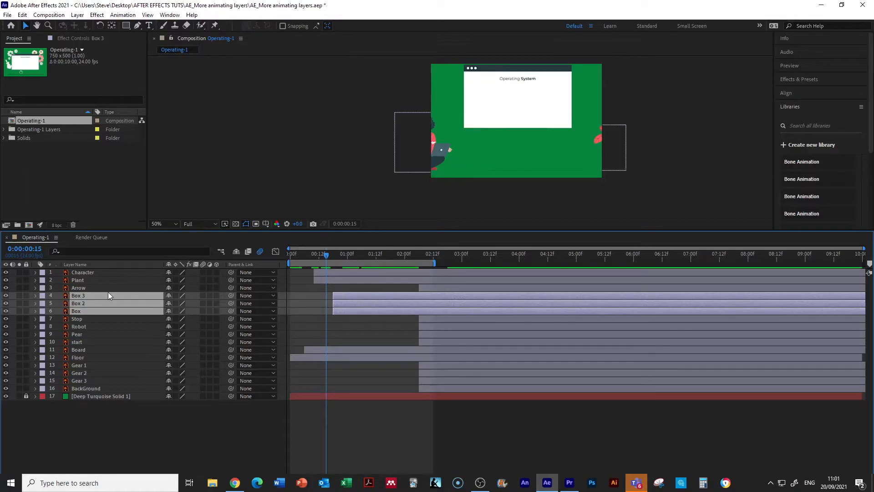
# Step: Move the ending Scale keyframes of Box 3, Box 2 and Box to about 1:00 and preview the animation from frame 0
pyautogui.press('u')
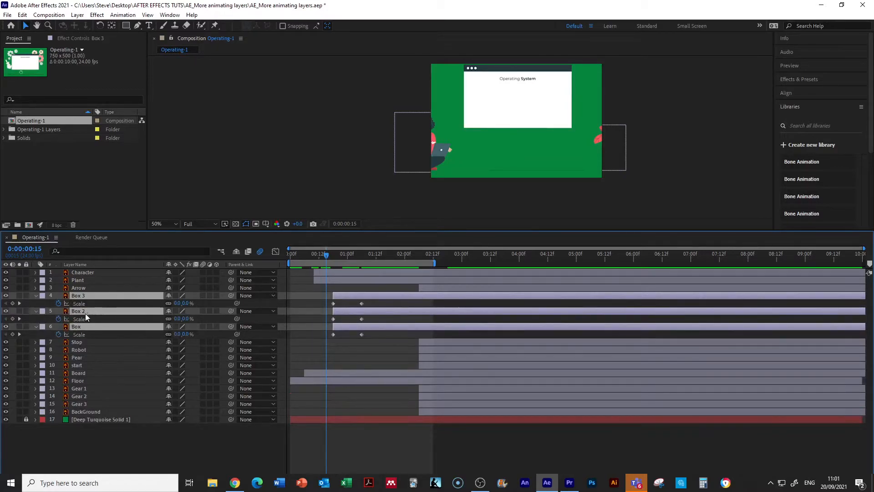
pyautogui.click(362, 303)
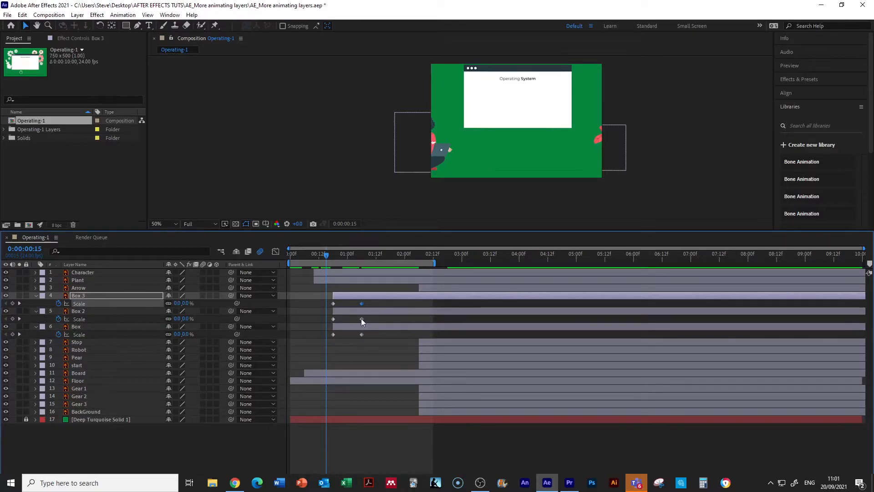
pyautogui.keyDown('shift'); pyautogui.click(362, 318); pyautogui.keyUp('shift')
pyautogui.keyDown('shift'); pyautogui.click(361, 334); pyautogui.keyUp('shift')
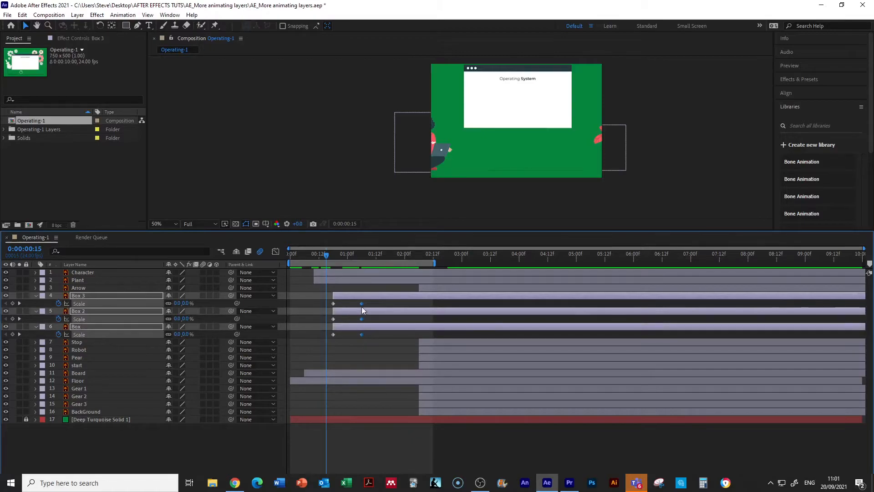
pyautogui.moveTo(362, 304); pyautogui.dragTo(346, 304)
pyautogui.moveTo(326, 255); pyautogui.dragTo(255, 248)
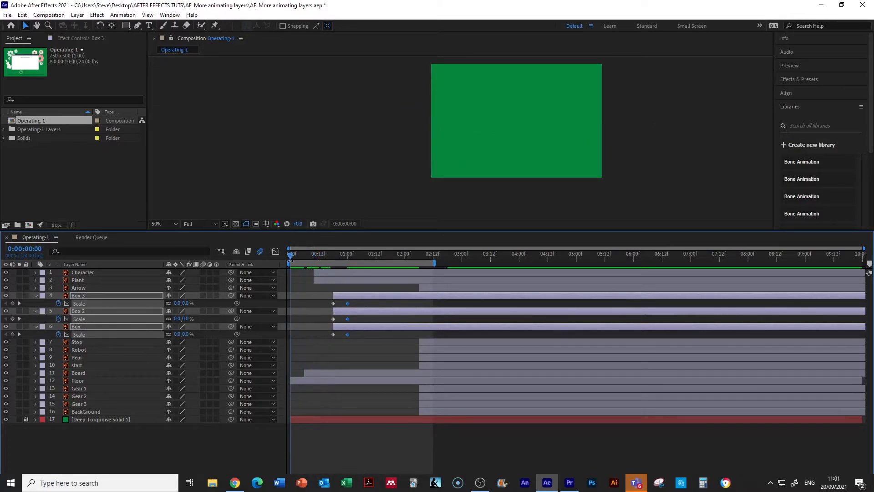
pyautogui.press('space')
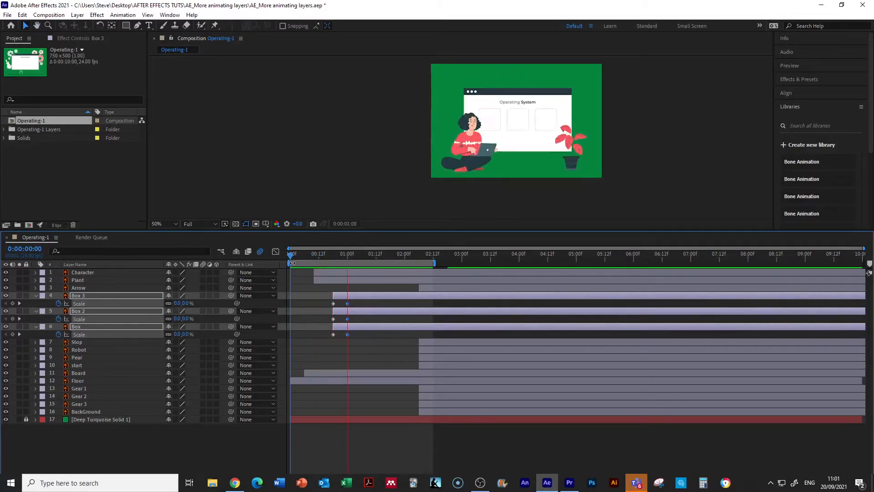
pyautogui.click(383, 254)
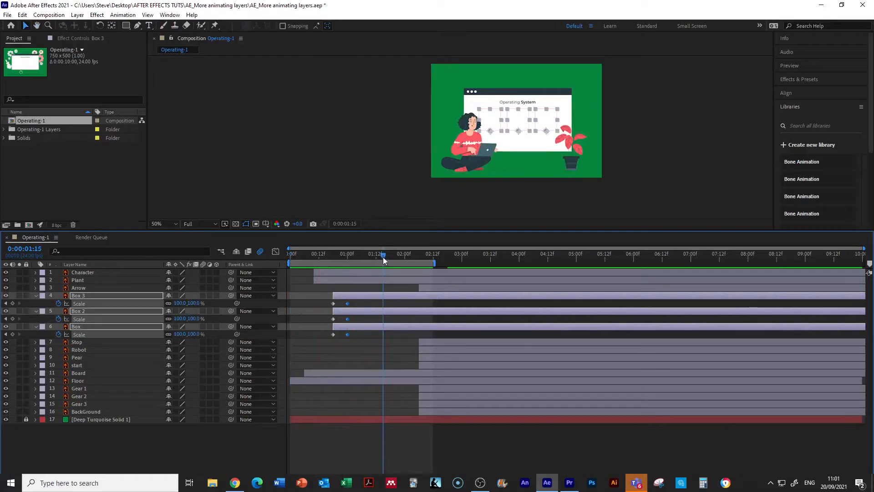
pyautogui.moveTo(381, 253); pyautogui.dragTo(318, 255)
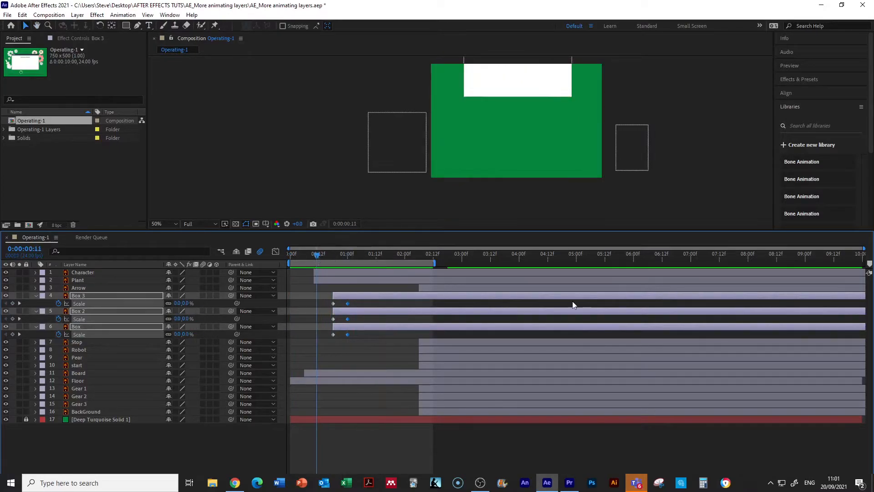
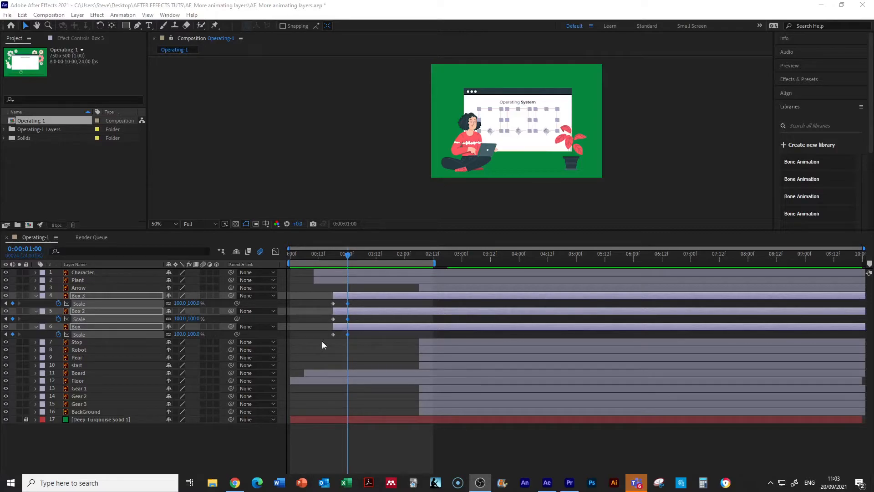
# Step: Set the Scale of Box 3, Box 2 and Box to 110% at 1:00 and 90% at 1:01
pyautogui.click(193, 319)
pyautogui.write('110')
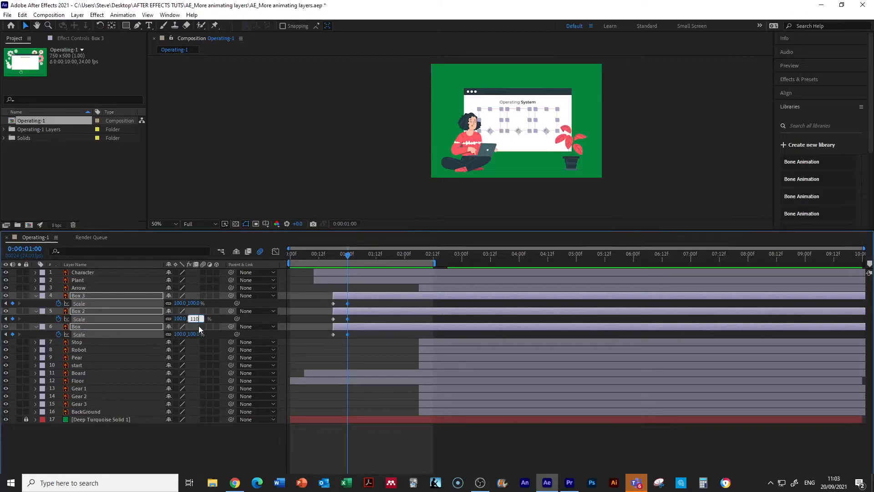
pyautogui.press('Return')
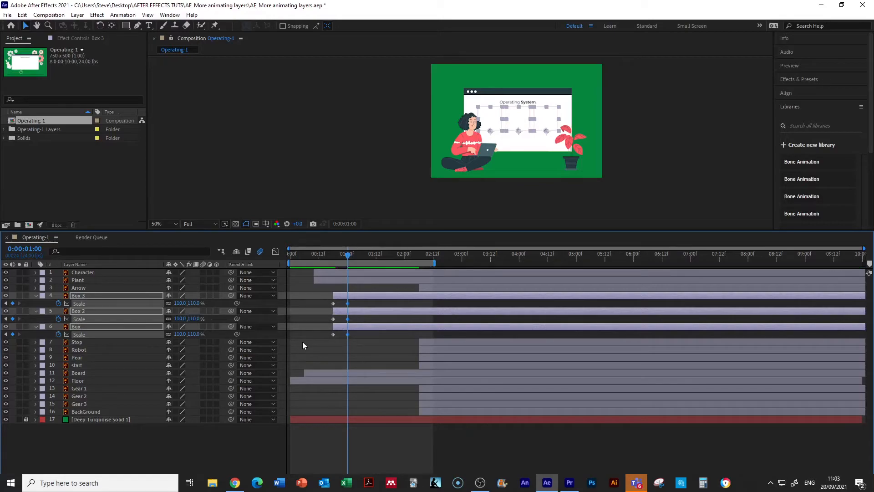
pyautogui.press('pagedown')
pyautogui.click(194, 302)
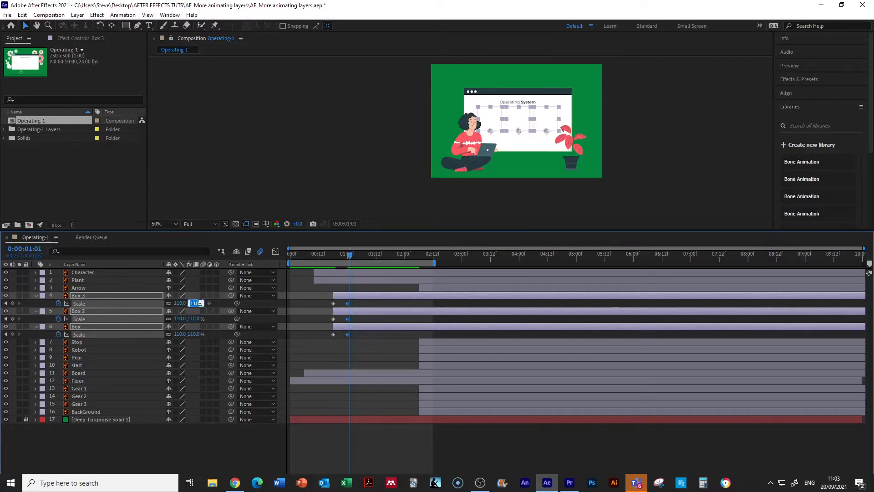
pyautogui.write('90')
pyautogui.press('Return')
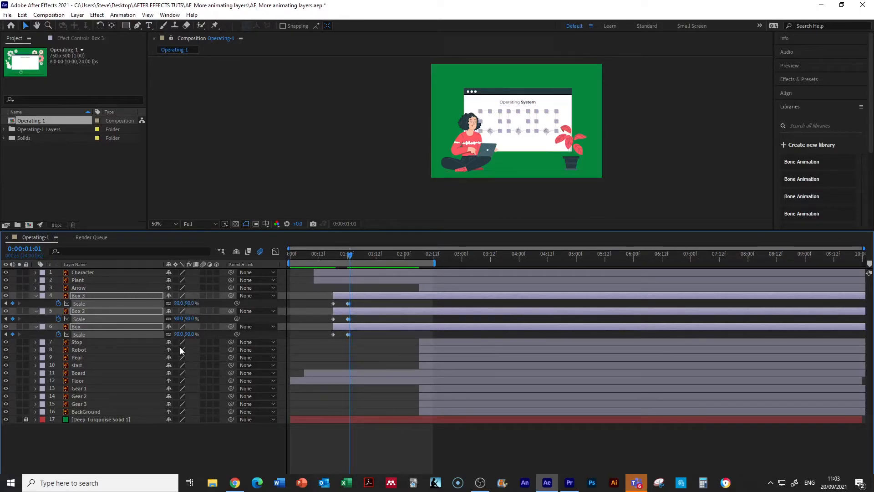
# Step: Set the Scale of the three boxes to 100% at 1:02 and scrub through their bounce
pyautogui.press('pagedown')
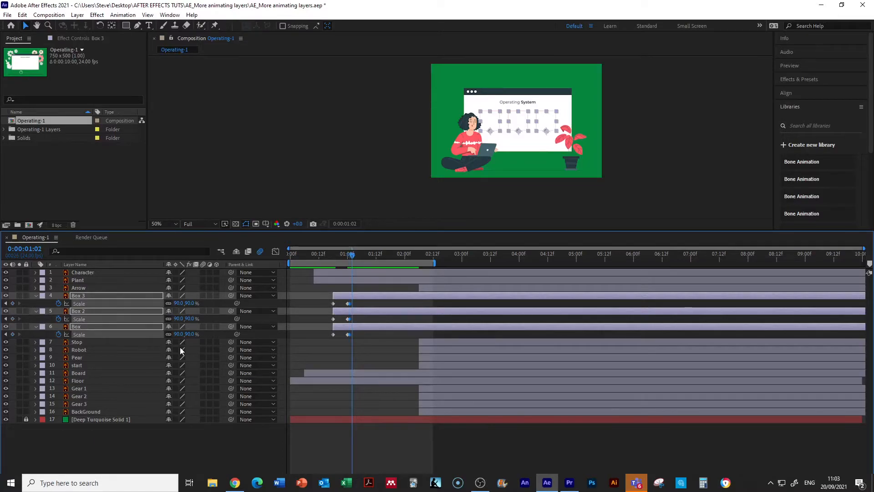
pyautogui.click(189, 303)
pyautogui.write('100')
pyautogui.press('Return')
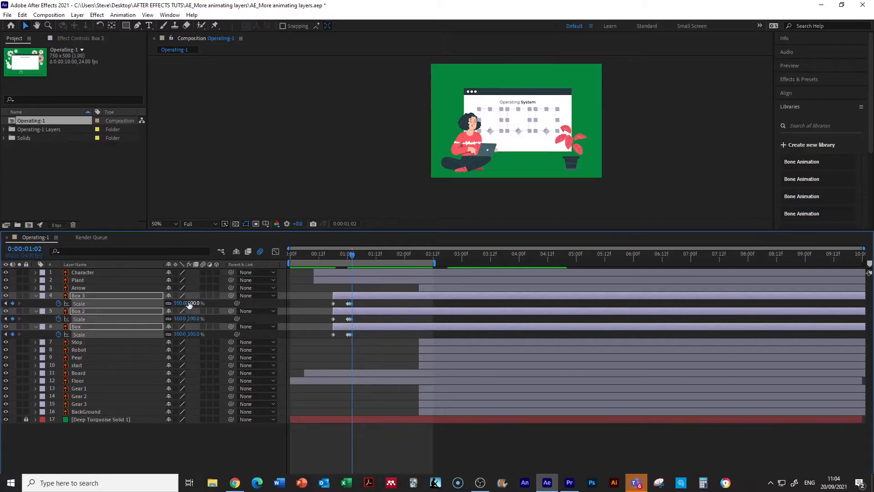
pyautogui.click(348, 253)
pyautogui.moveTo(351, 254); pyautogui.dragTo(354, 255)
pyautogui.moveTo(349, 257); pyautogui.dragTo(352, 259)
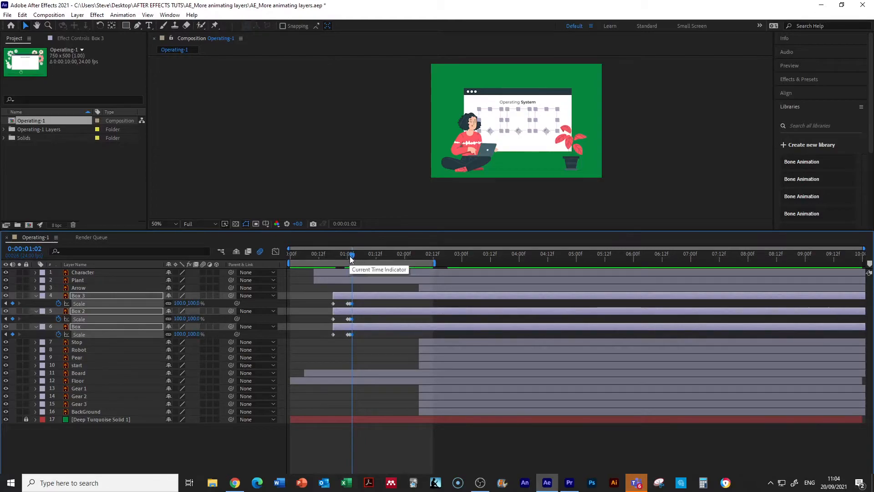
pyautogui.moveTo(342, 253)
pyautogui.mouseDown()
pyautogui.moveTo(317, 250)
pyautogui.moveTo(348, 250)
pyautogui.moveTo(313, 238)
pyautogui.moveTo(356, 248)
pyautogui.mouseUp()
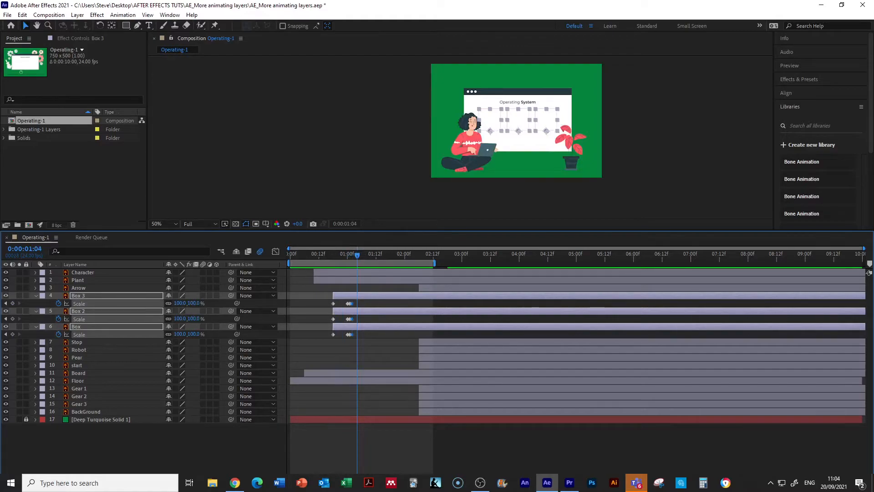
pyautogui.hotkey('alt', 'Tab')
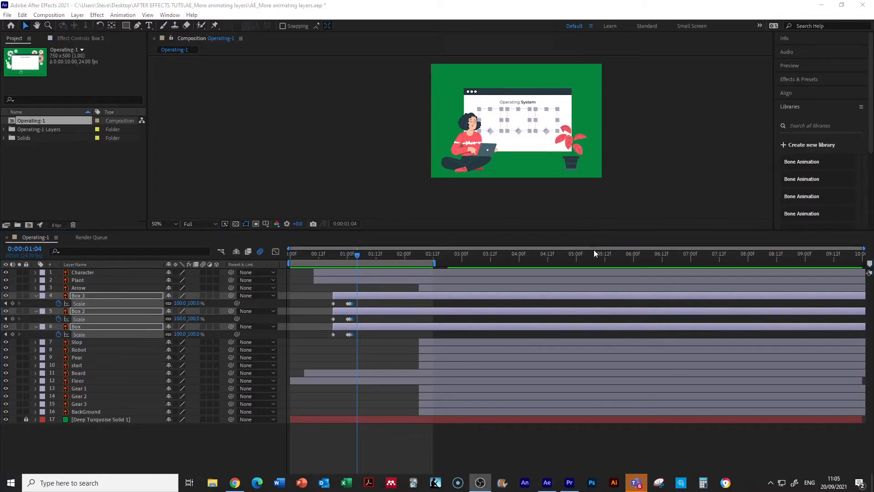
# Step: Move the Stop, Robot and Pear layers together to start at about 1:00
pyautogui.click(79, 347)
pyautogui.click(81, 348)
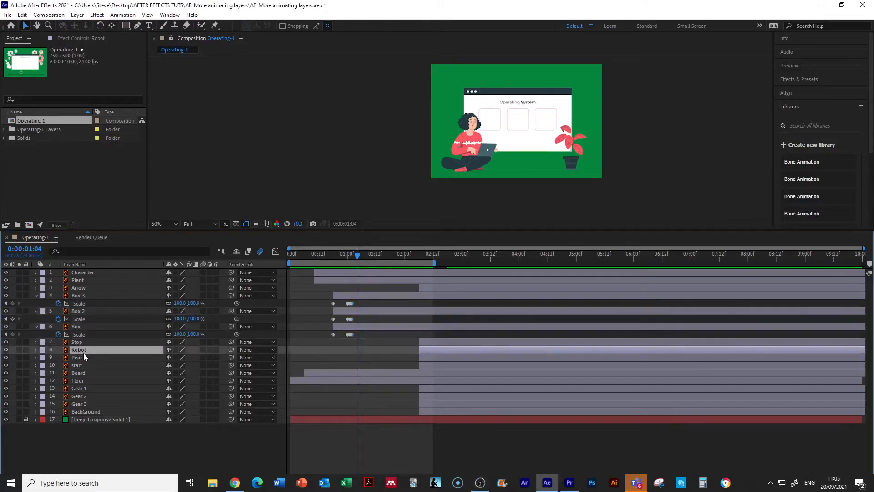
pyautogui.click(83, 342)
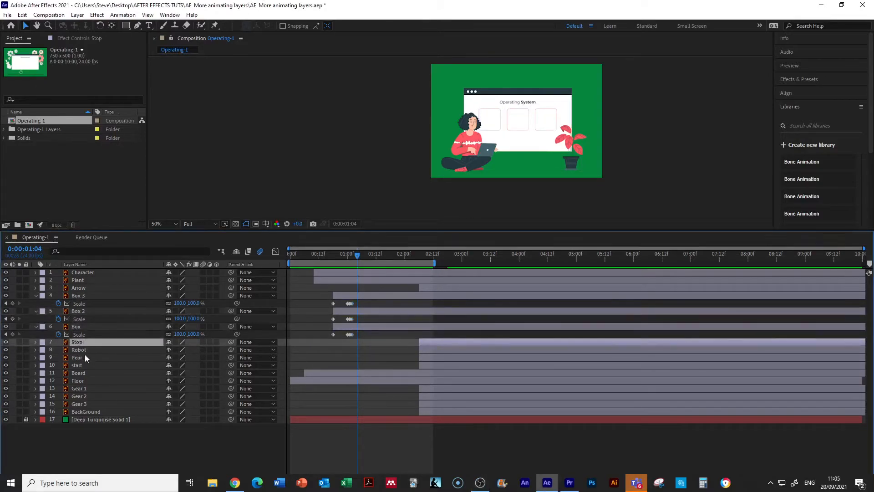
pyautogui.keyDown('shift'); pyautogui.click(85, 357); pyautogui.keyUp('shift')
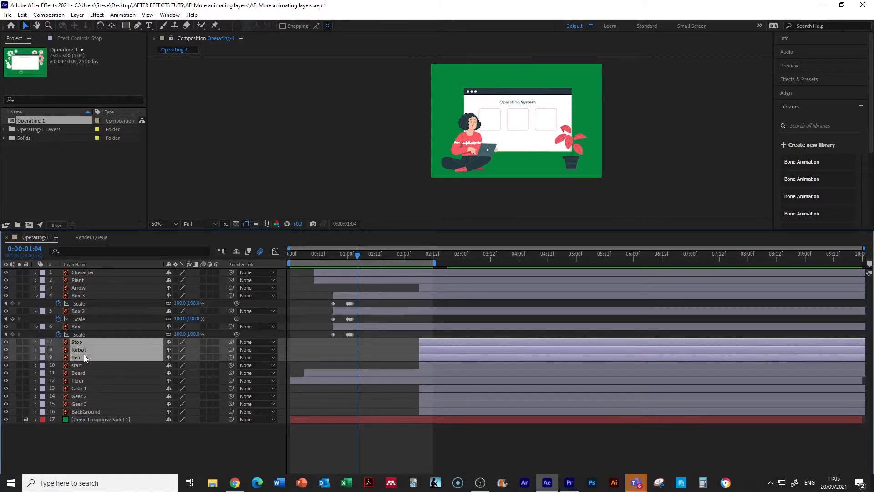
pyautogui.moveTo(455, 343); pyautogui.dragTo(388, 343)
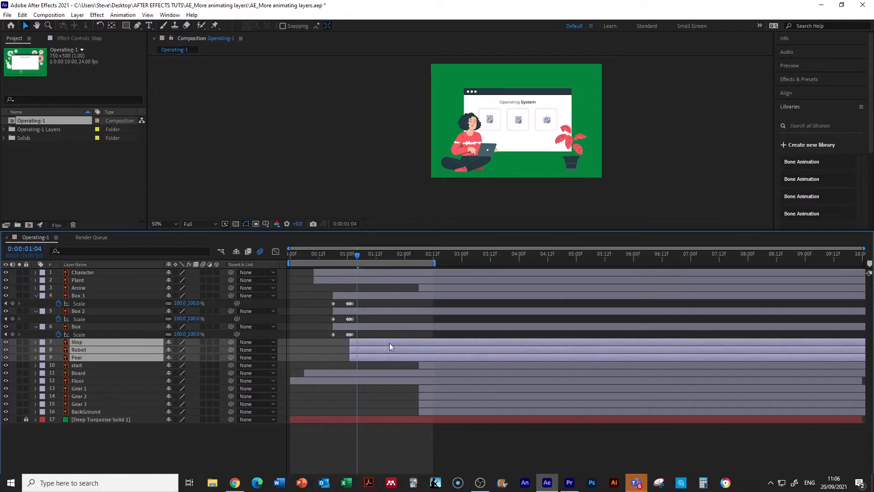
pyautogui.moveTo(359, 256); pyautogui.dragTo(362, 288)
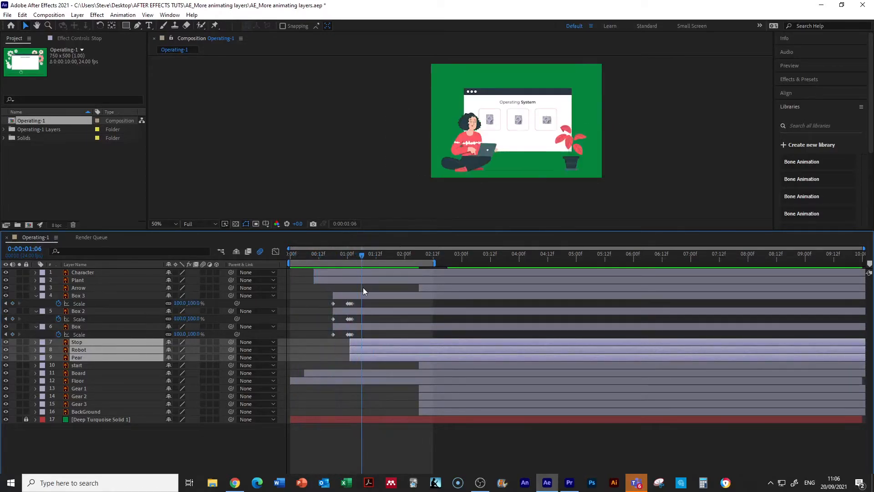
pyautogui.moveTo(390, 349); pyautogui.dragTo(384, 347)
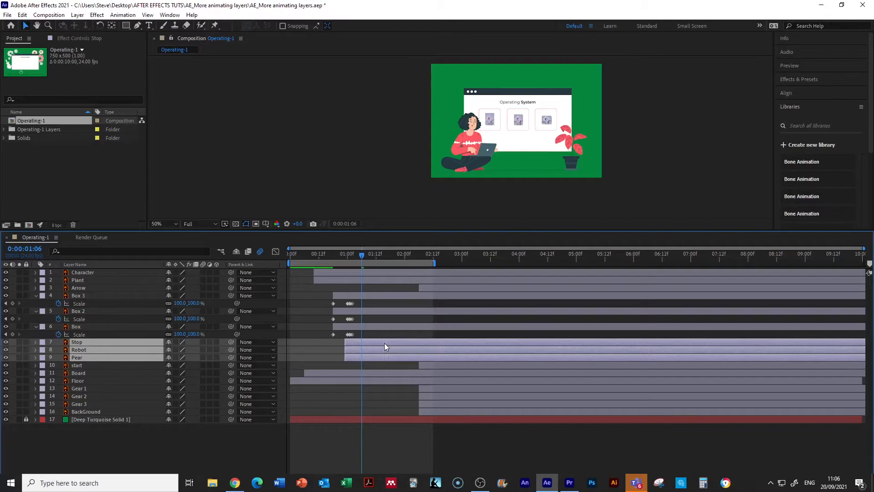
pyautogui.moveTo(360, 254)
pyautogui.mouseDown()
pyautogui.moveTo(330, 256)
pyautogui.moveTo(361, 264)
pyautogui.mouseUp()
pyautogui.moveTo(370, 342); pyautogui.dragTo(373, 343)
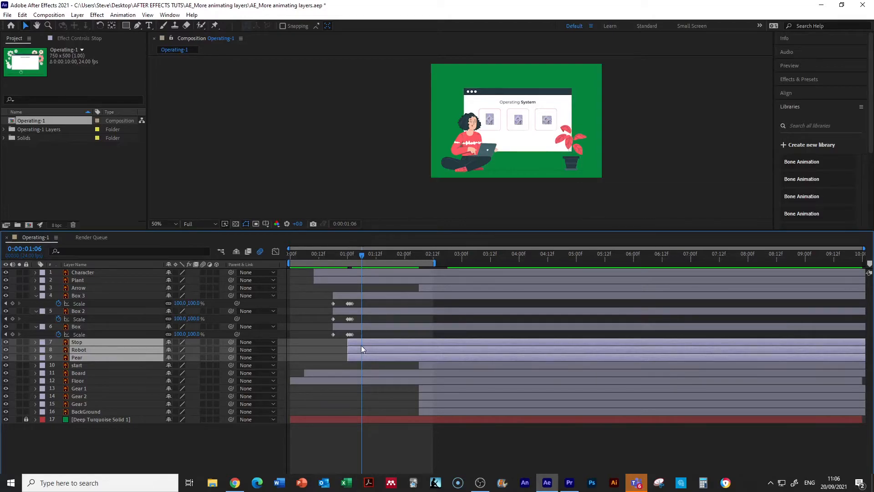
# Step: Move the ending Scale keyframes of Stop, Robot and Pear to about 1:06 and preview the animation
pyautogui.press('s')
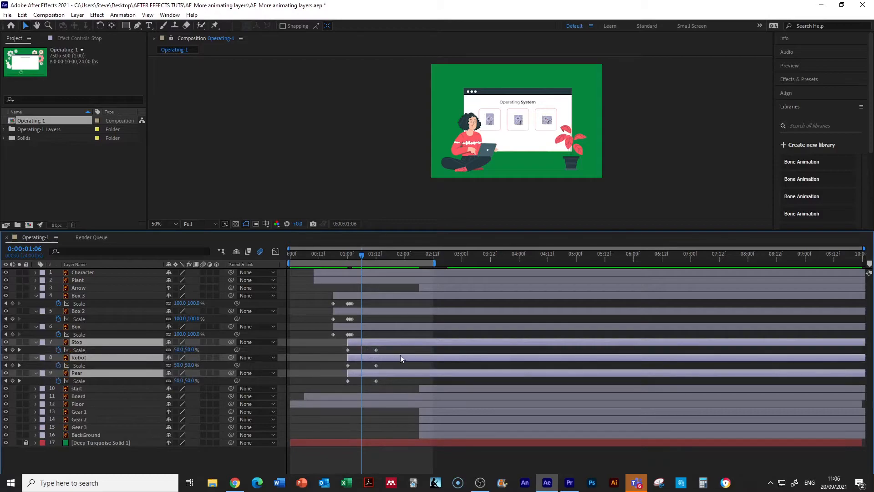
pyautogui.click(376, 351)
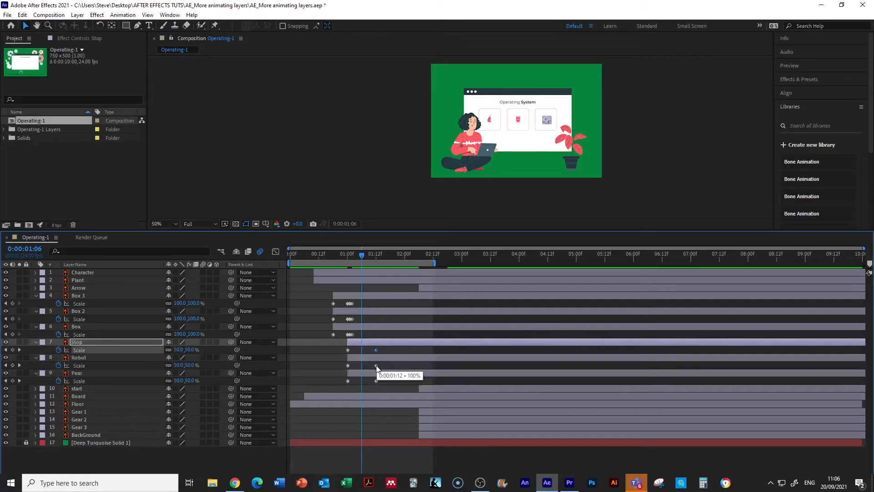
pyautogui.keyDown('shift'); pyautogui.click(376, 365); pyautogui.keyUp('shift')
pyautogui.keyDown('shift'); pyautogui.click(376, 381); pyautogui.keyUp('shift')
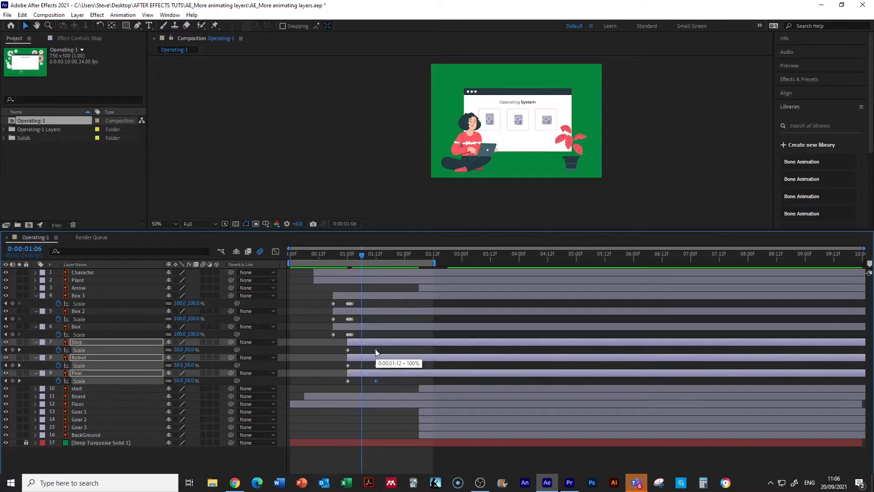
pyautogui.moveTo(375, 349); pyautogui.dragTo(361, 349)
pyautogui.moveTo(358, 258); pyautogui.dragTo(302, 260)
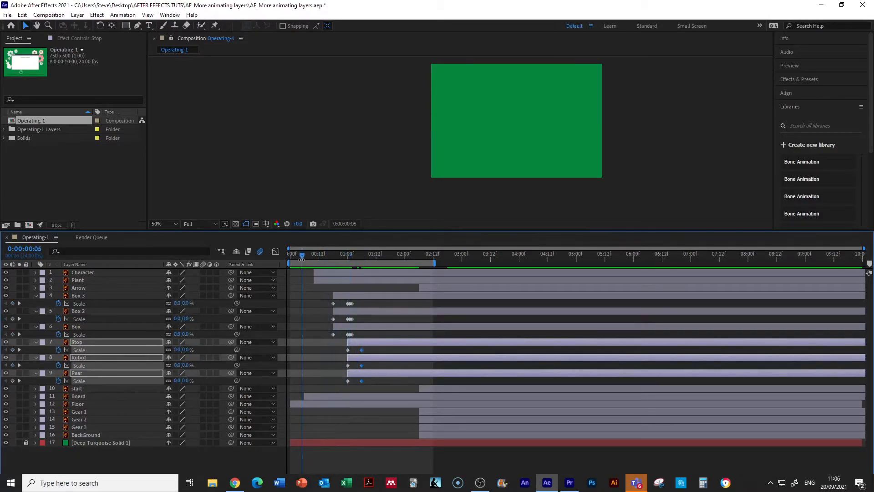
pyautogui.press('space')
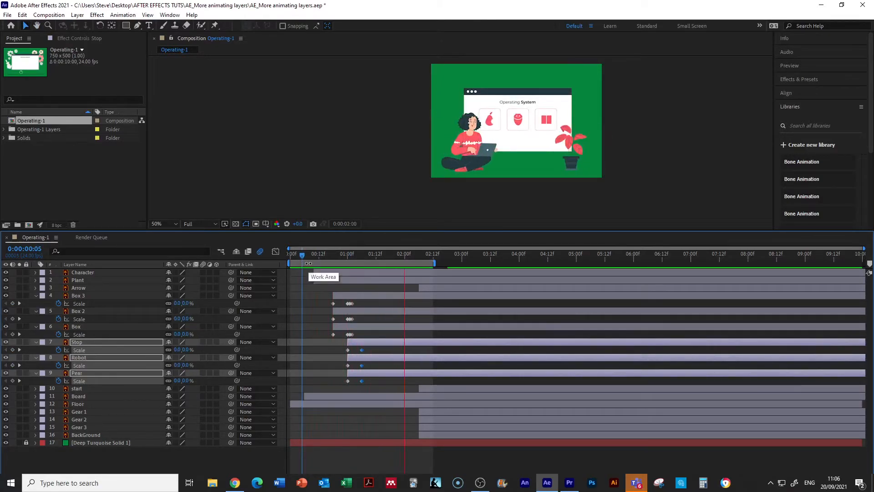
pyautogui.moveTo(406, 253); pyautogui.dragTo(363, 267)
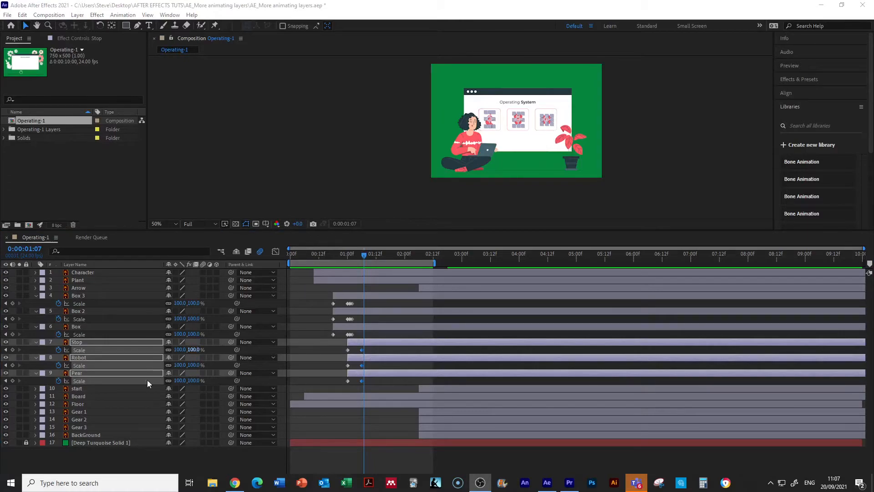
# Step: Reorder the start layer directly below Arrow and move both layers to start at about 1:04
pyautogui.click(84, 389)
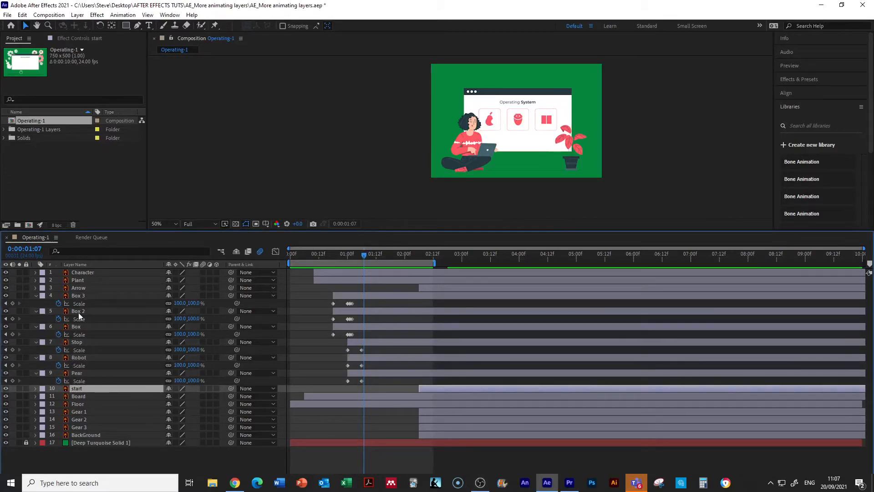
pyautogui.moveTo(82, 387); pyautogui.dragTo(89, 292)
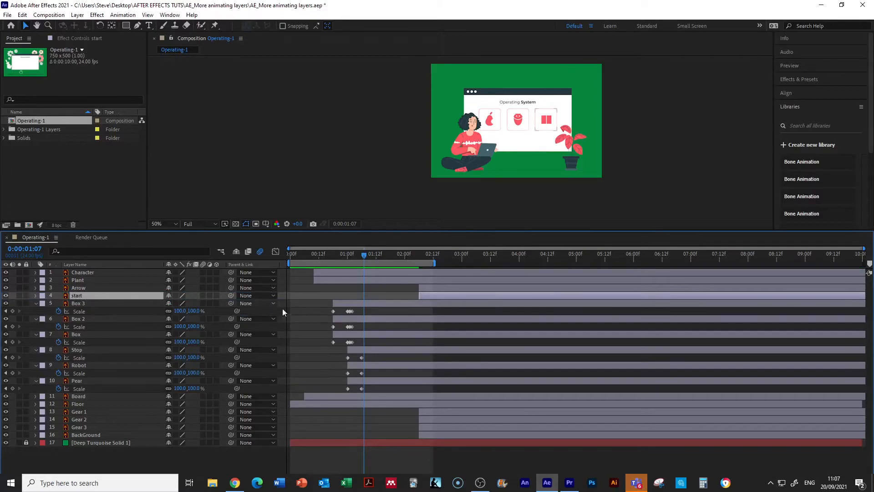
pyautogui.keyDown('shift'); pyautogui.click(433, 288); pyautogui.keyUp('shift')
pyautogui.moveTo(436, 288); pyautogui.dragTo(369, 291)
pyautogui.moveTo(365, 256); pyautogui.dragTo(369, 288)
pyautogui.moveTo(354, 257)
pyautogui.mouseDown()
pyautogui.moveTo(321, 254)
pyautogui.moveTo(368, 266)
pyautogui.mouseUp()
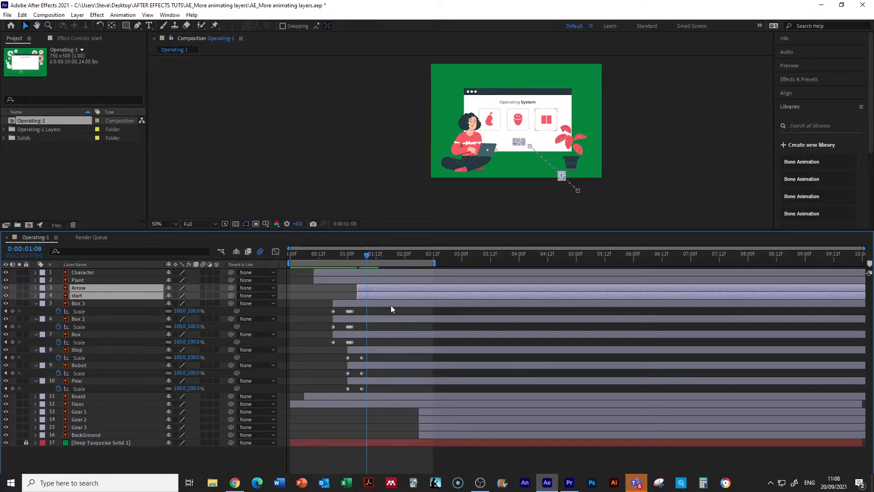
# Step: Move the Arrow layer alone to start at about 1:07 and scrub through its entrance
pyautogui.click(331, 296)
pyautogui.click(369, 289)
pyautogui.moveTo(366, 288); pyautogui.dragTo(372, 288)
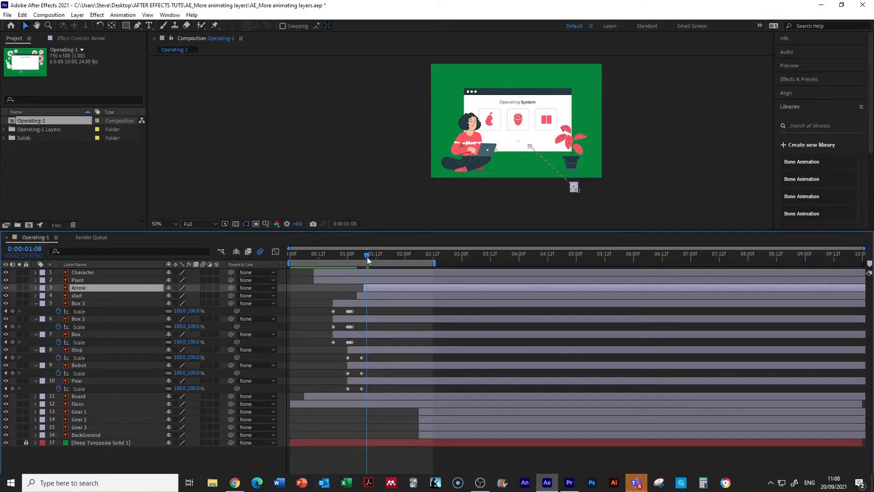
pyautogui.moveTo(360, 257); pyautogui.dragTo(373, 271)
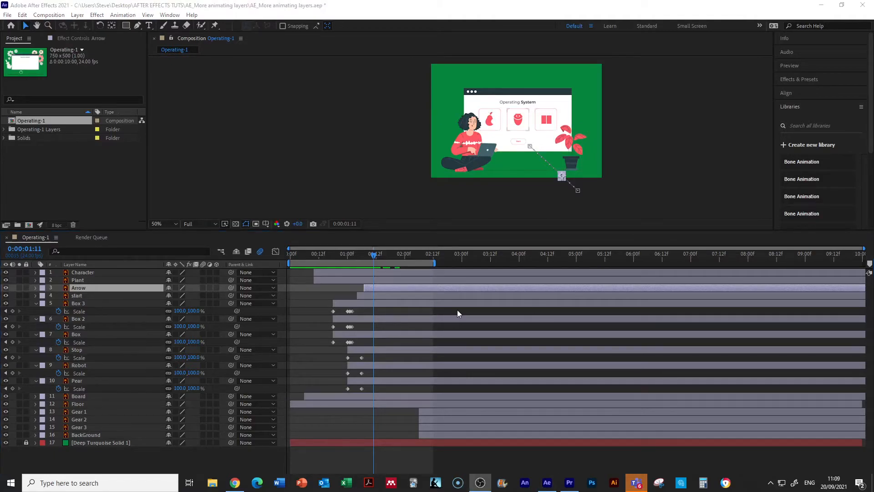
# Step: Move the start layer's last two Scale keyframes to about 1:10 and 1:12, and scrub through its entrance
pyautogui.click(374, 298)
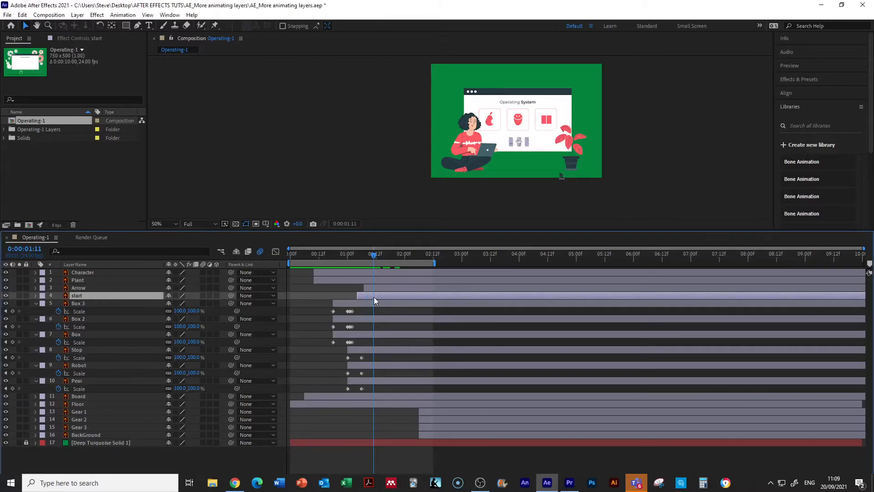
pyautogui.press('s')
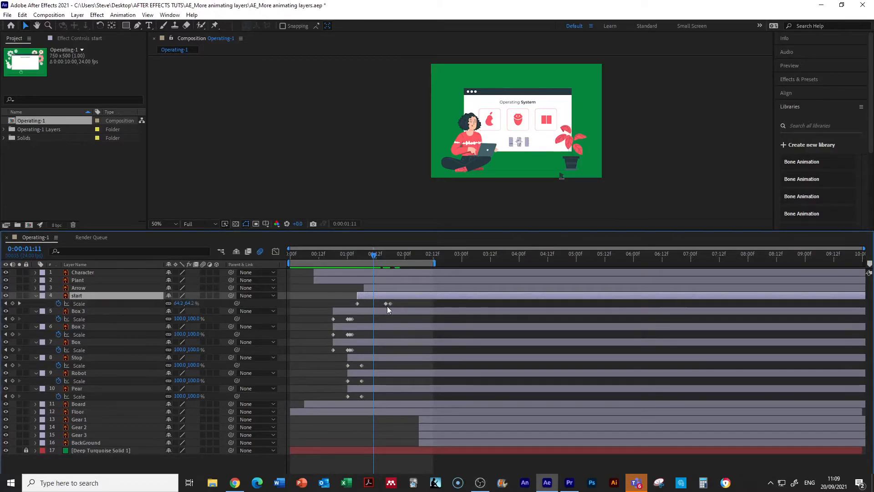
pyautogui.moveTo(387, 305)
pyautogui.click(390, 304)
pyautogui.moveTo(390, 304)
pyautogui.moveTo(389, 302); pyautogui.dragTo(376, 303)
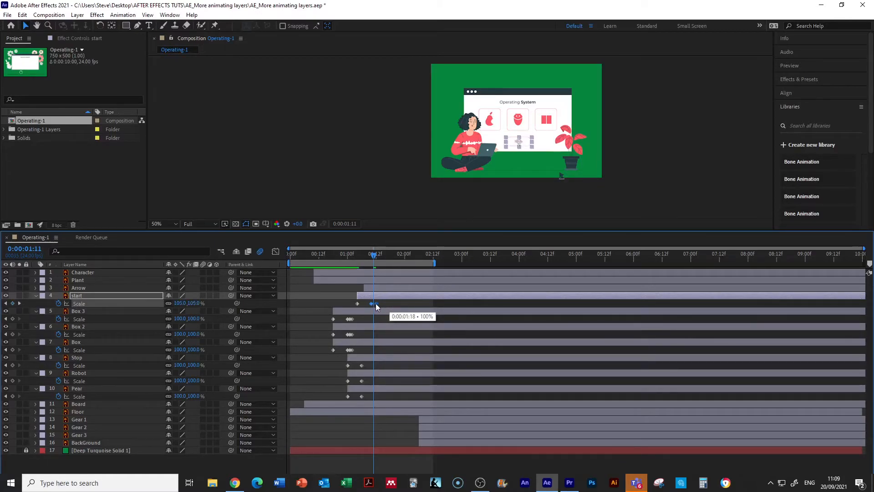
pyautogui.click(310, 253)
pyautogui.moveTo(322, 248); pyautogui.dragTo(367, 263)
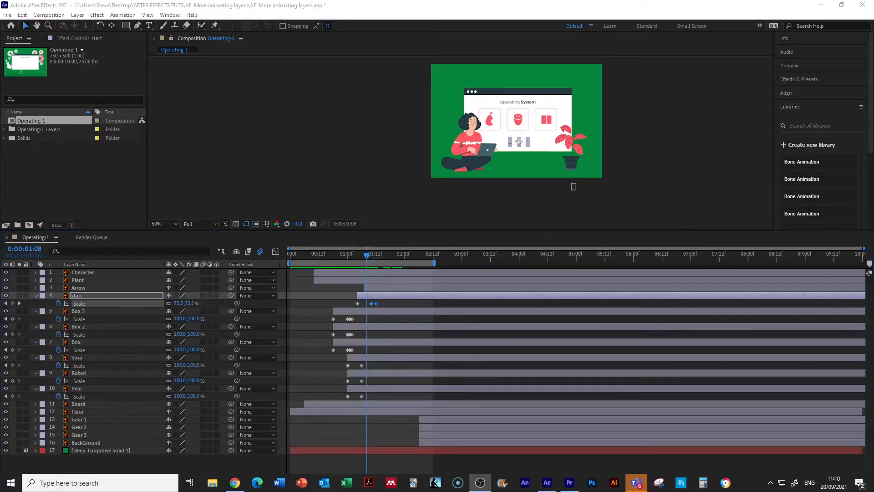
# Step: Move the Arrow layer's Scale keyframes earlier together so the last one sits at about 1:18, and scrub through them
pyautogui.click(370, 283)
pyautogui.click(376, 288)
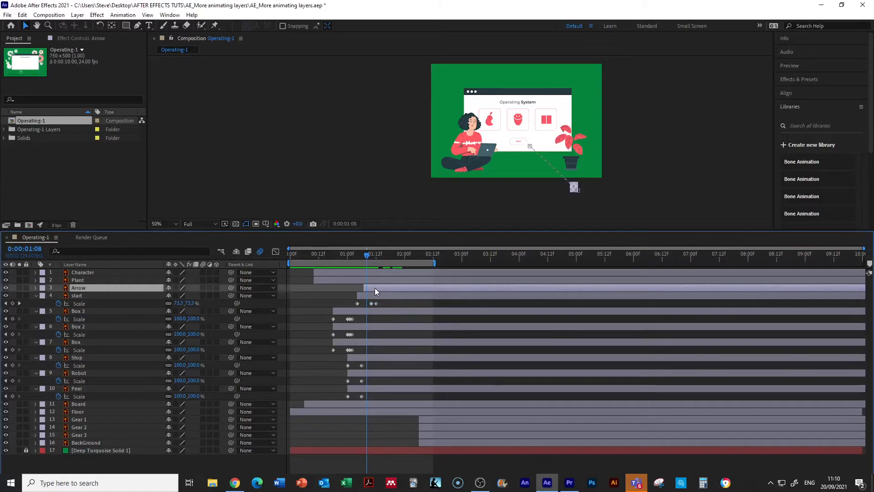
pyautogui.press('s')
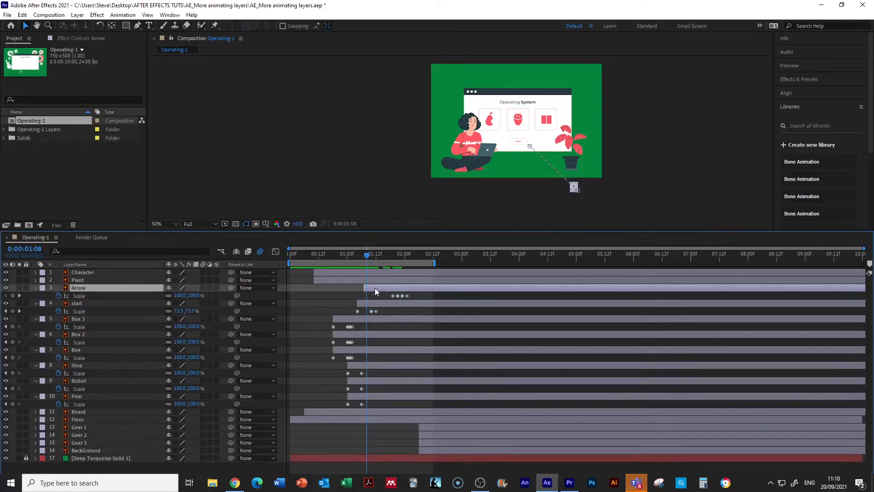
pyautogui.click(406, 295)
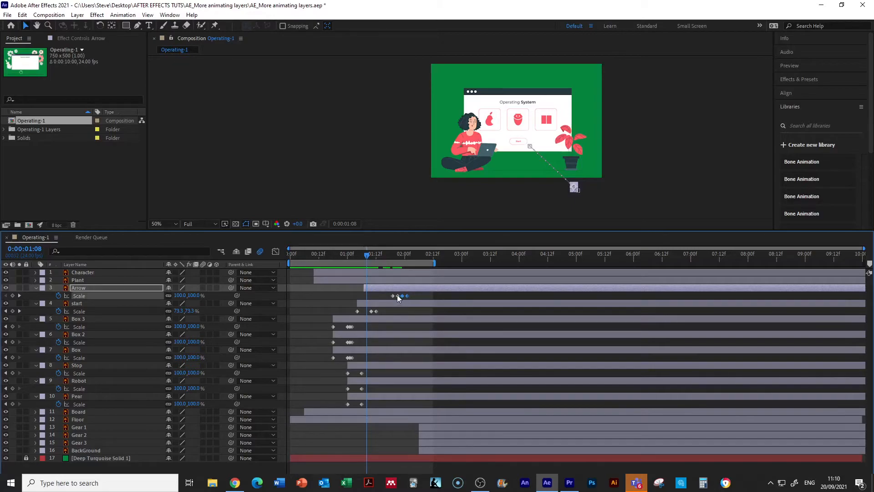
pyautogui.click(397, 295)
pyautogui.moveTo(407, 297); pyautogui.dragTo(389, 296)
pyautogui.moveTo(369, 256); pyautogui.dragTo(393, 265)
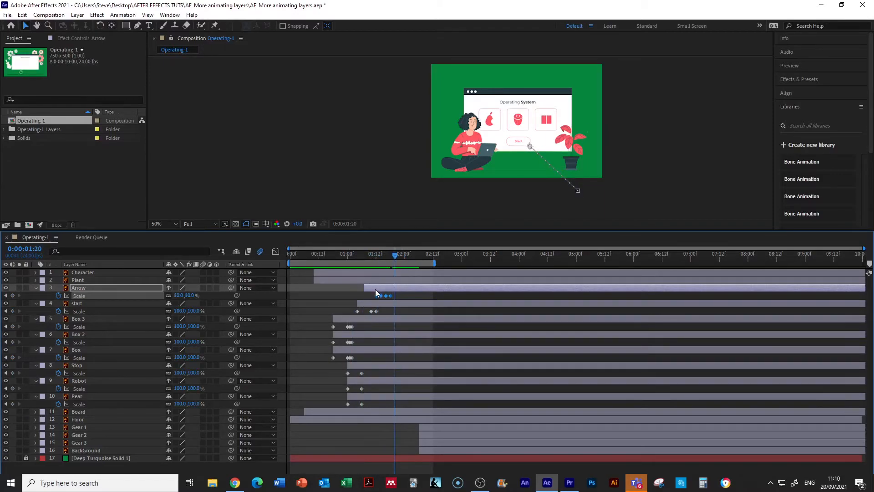
# Step: Move the Arrow layer's Scale keyframes so the first sits at 1:11, and bring its last Position keyframe to 1:11
pyautogui.moveTo(376, 296); pyautogui.dragTo(374, 297)
pyautogui.moveTo(395, 254); pyautogui.dragTo(373, 264)
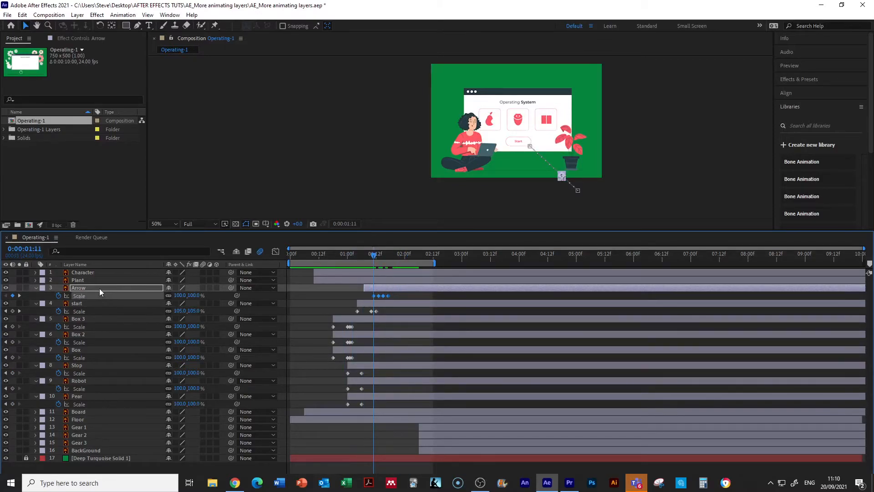
pyautogui.press('Return')
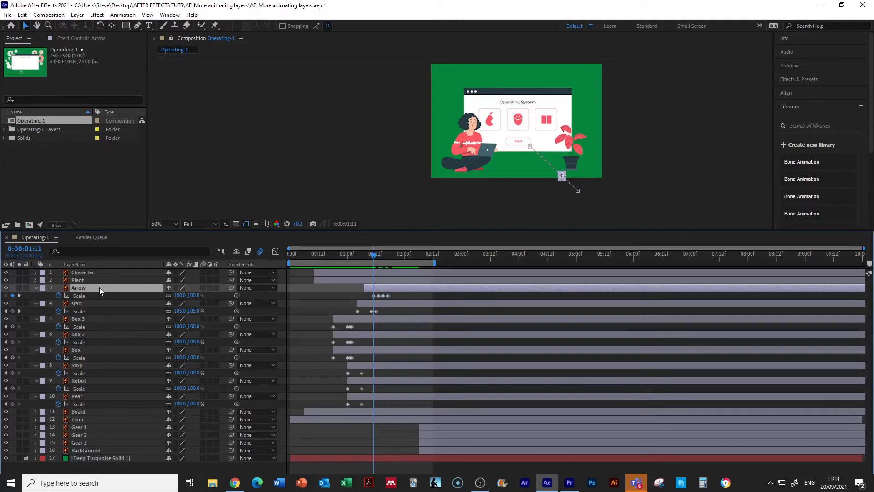
pyautogui.hotkey('shift', 'p')
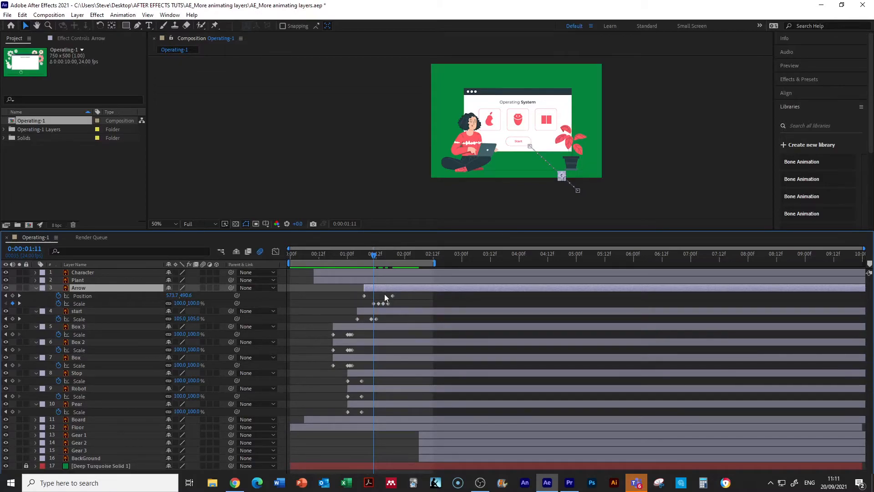
pyautogui.moveTo(391, 296); pyautogui.dragTo(373, 297)
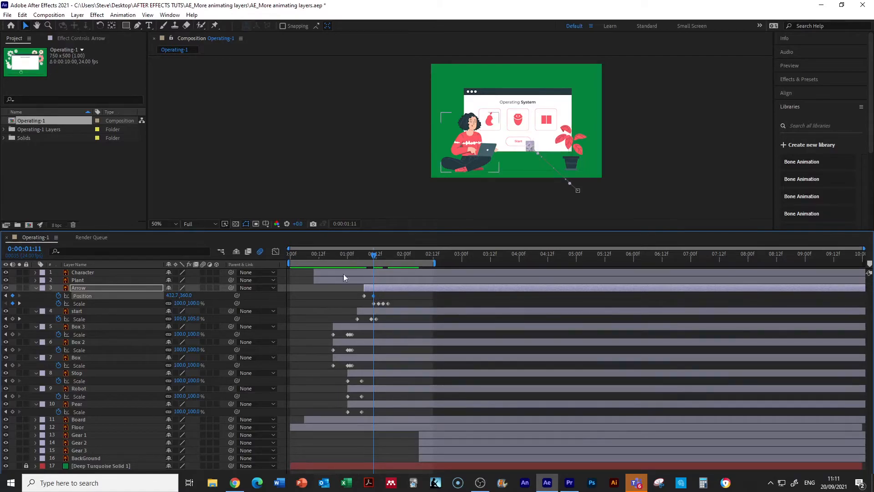
pyautogui.moveTo(373, 255)
pyautogui.mouseDown()
pyautogui.moveTo(354, 253)
pyautogui.moveTo(392, 253)
pyautogui.moveTo(369, 255)
pyautogui.mouseUp()
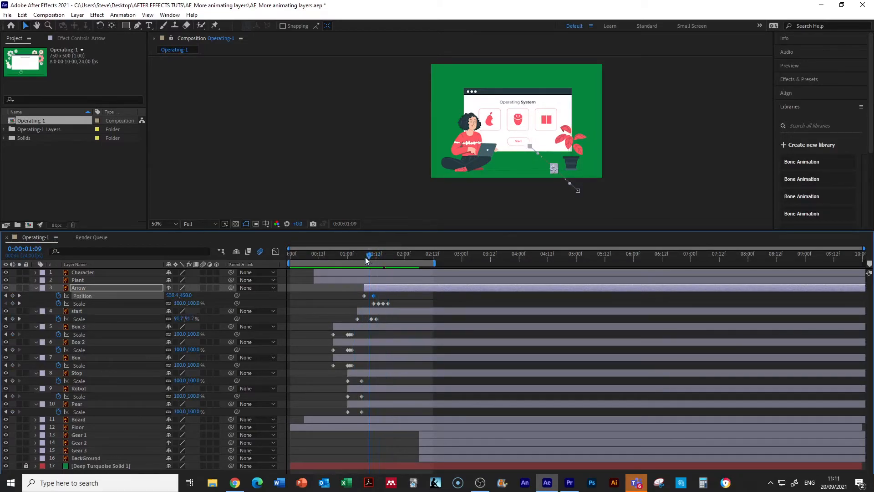
# Step: Examine the Arrow's last Position keyframe and scrub through its arrival against the Scale keyframes
pyautogui.click(89, 288)
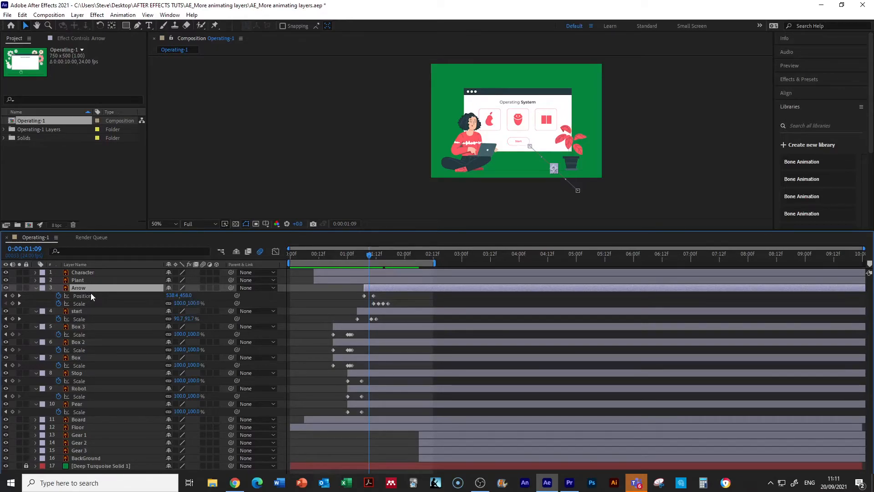
pyautogui.click(374, 297)
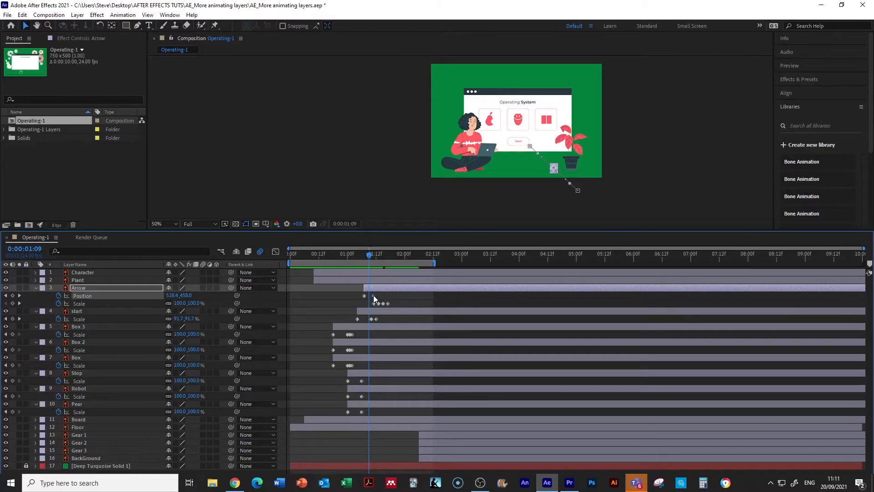
pyautogui.moveTo(372, 296); pyautogui.dragTo(374, 297)
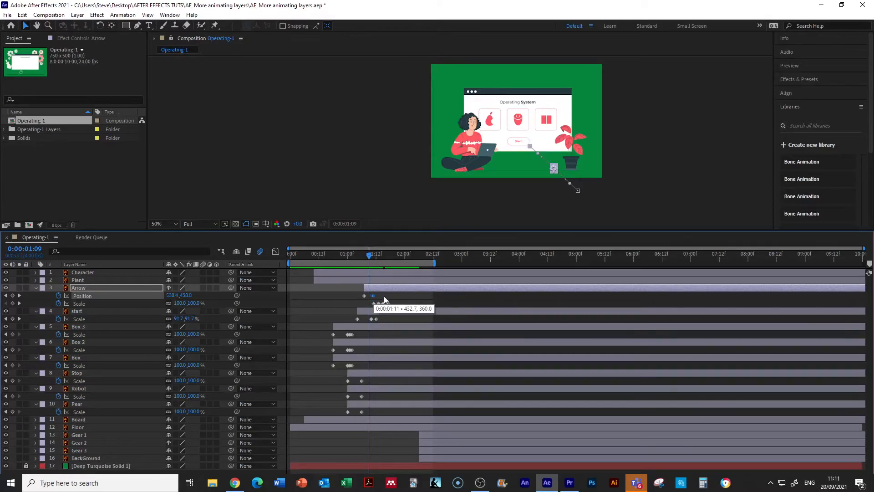
pyautogui.click(380, 256)
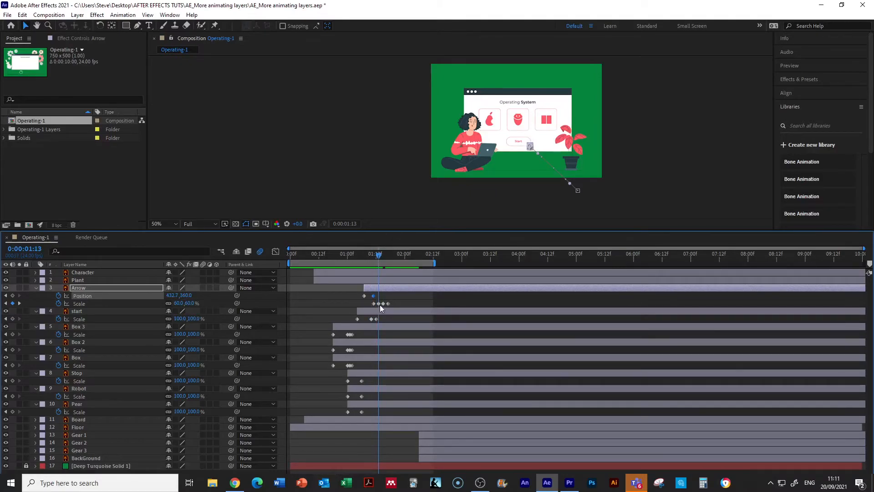
pyautogui.moveTo(354, 254); pyautogui.dragTo(375, 261)
pyautogui.click(302, 261)
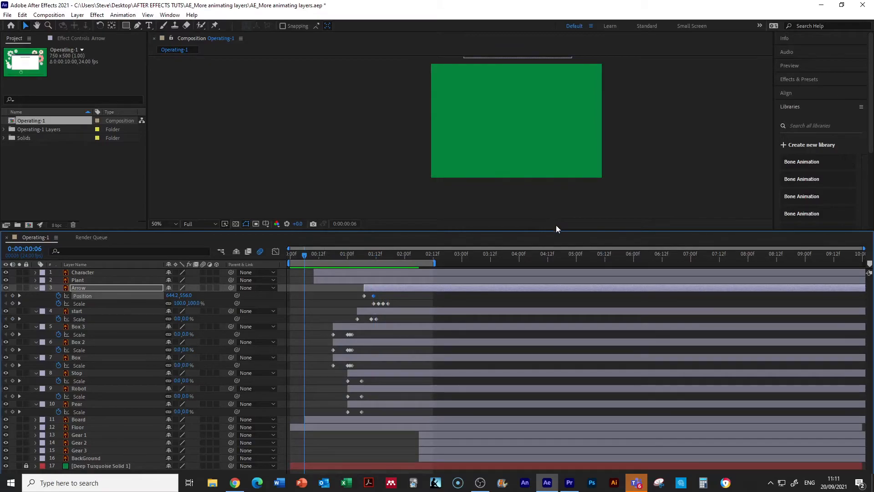
# Step: Enlarge the composition view to 100%, centre it, and preview the whole entrance animation from the first frame
pyautogui.moveTo(556, 230); pyautogui.dragTo(578, 295)
pyautogui.scroll(2, 621, 258)
pyautogui.press('h')
pyautogui.moveTo(449, 240); pyautogui.dragTo(517, 263)
pyautogui.press('v')
pyautogui.moveTo(304, 359); pyautogui.dragTo(278, 356)
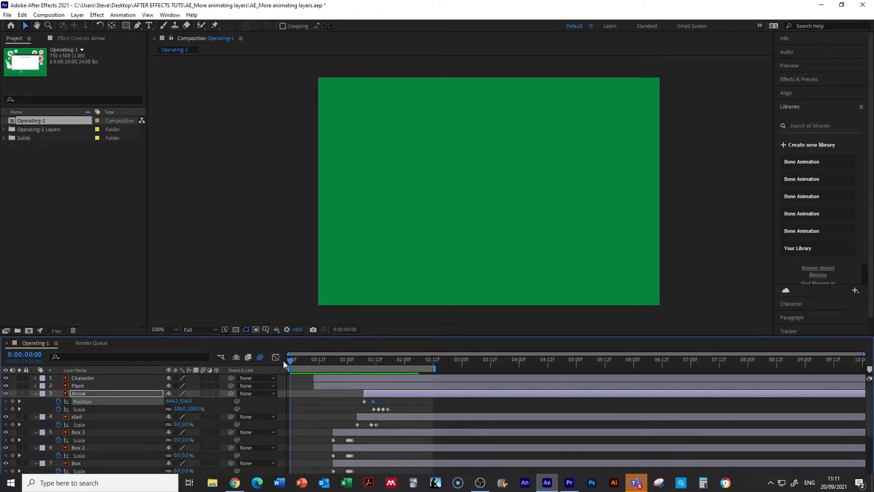
pyautogui.press('space')
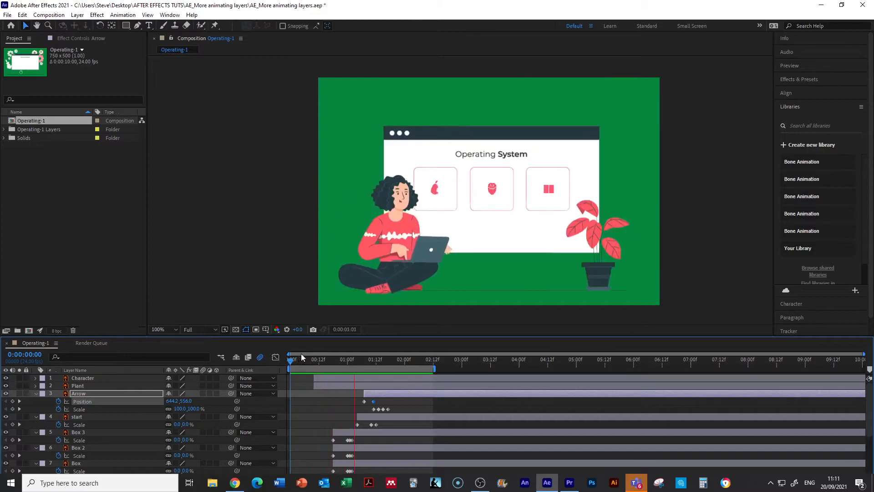
pyautogui.press('space')
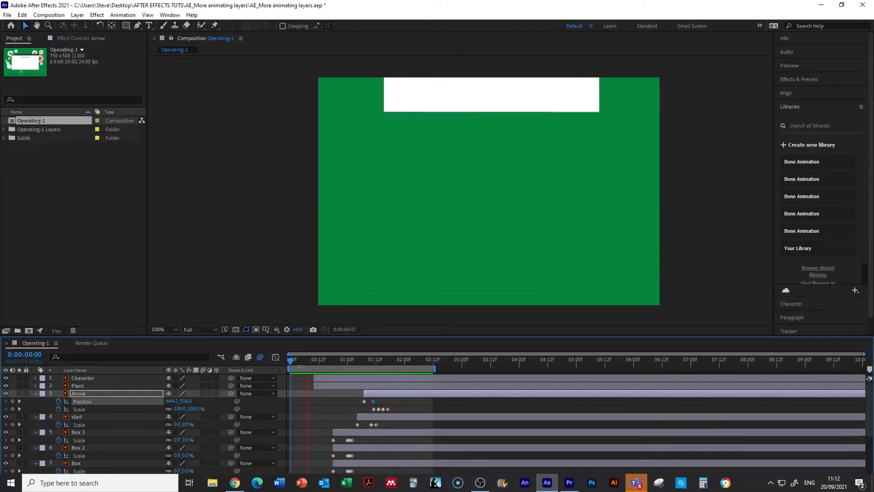
pyautogui.moveTo(308, 359); pyautogui.dragTo(257, 357)
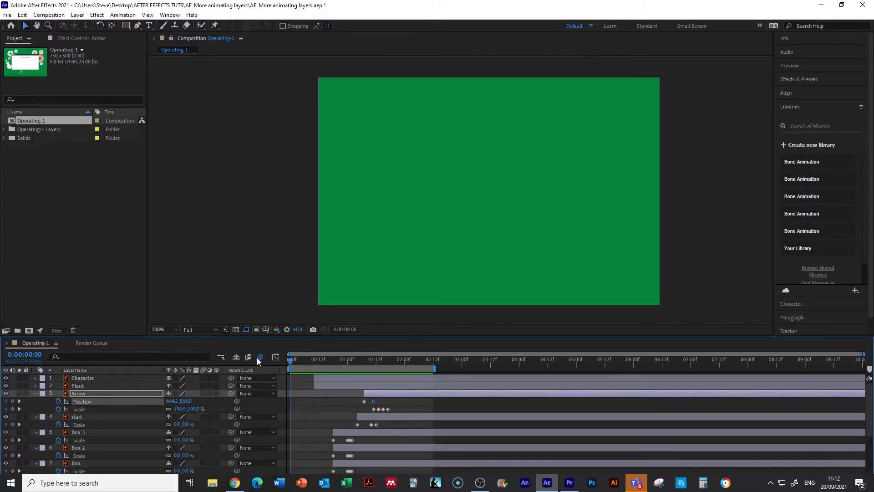
pyautogui.press('space')
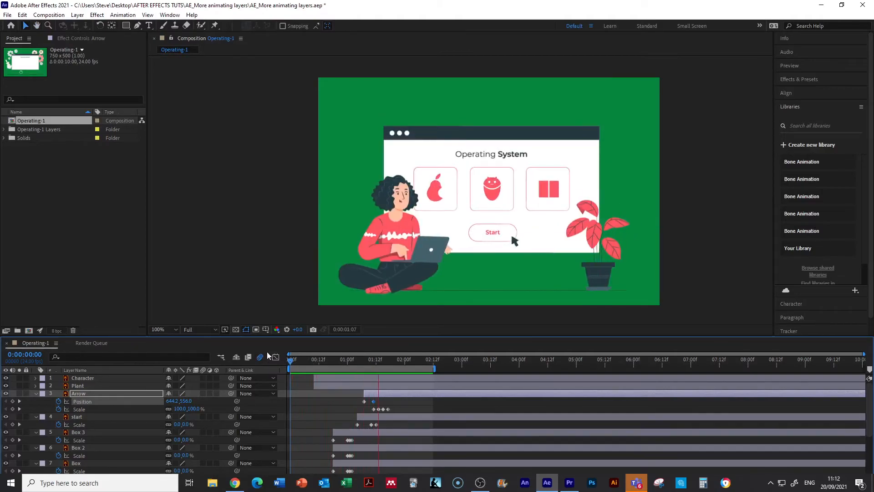
pyautogui.press('space')
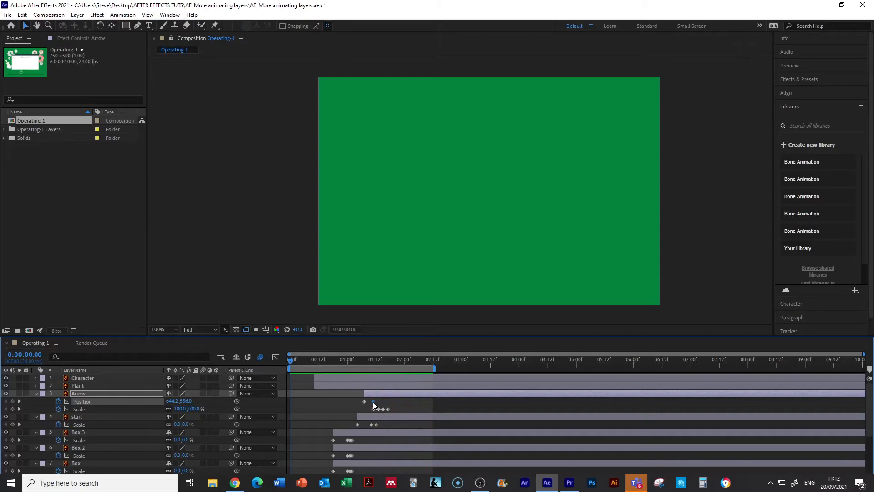
# Step: Shift the Arrow's last Position keyframe and the start of its Scale keyframes to 1:12, and check its arrival
pyautogui.click(374, 408)
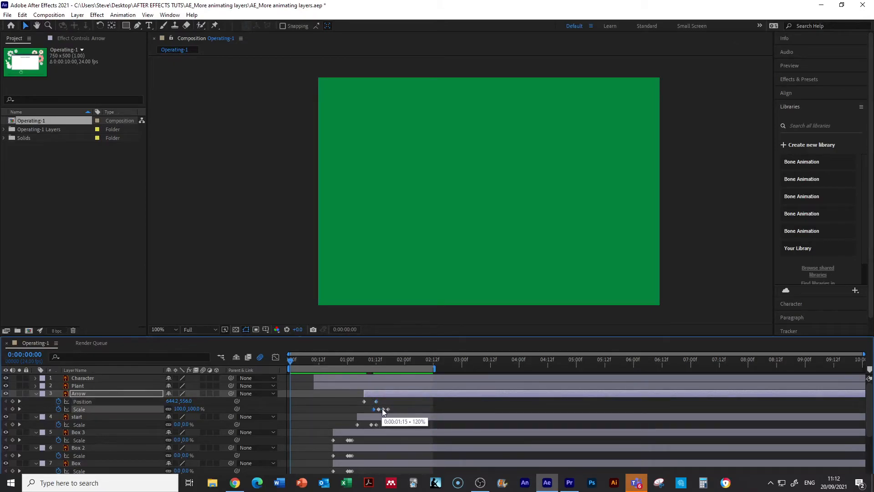
pyautogui.moveTo(387, 408); pyautogui.dragTo(376, 408)
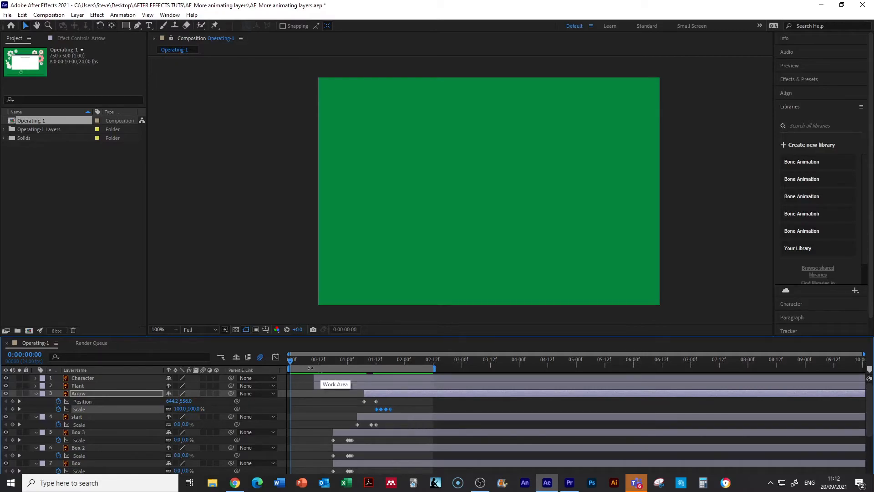
pyautogui.press('space')
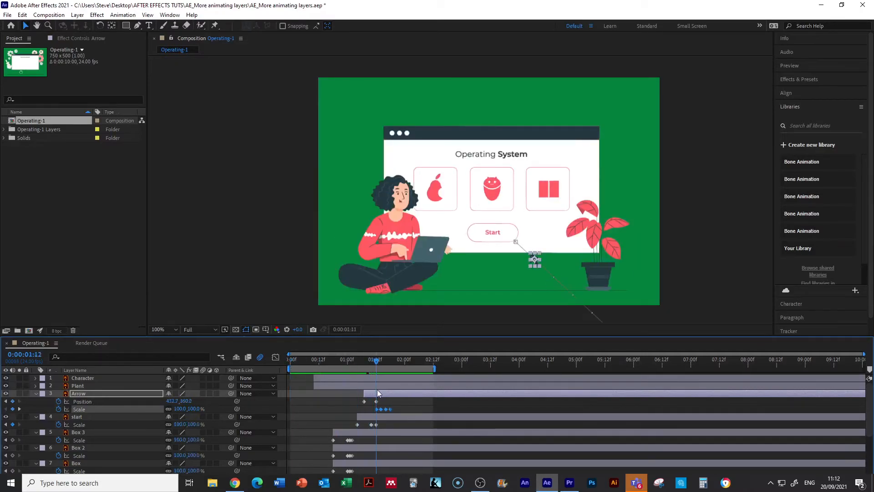
pyautogui.moveTo(374, 390)
pyautogui.mouseDown()
pyautogui.moveTo(349, 382)
pyautogui.moveTo(366, 385)
pyautogui.mouseUp()
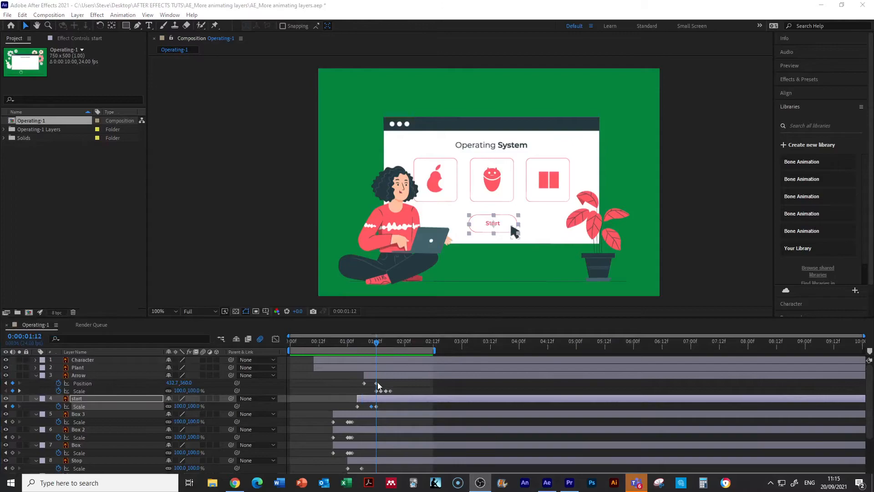
# Step: Scrub through the Arrow's Scale keyframes from 1:12 to 1:16 to compare its click with the start button
pyautogui.click(381, 342)
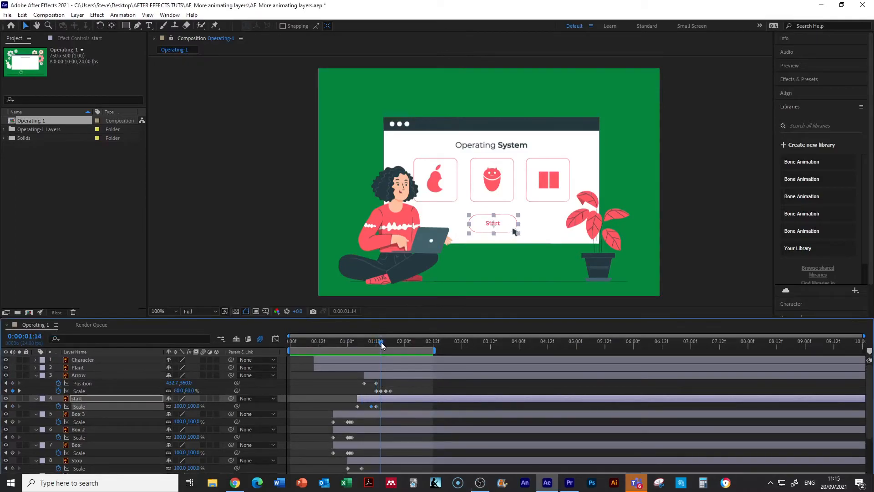
pyautogui.moveTo(378, 343); pyautogui.dragTo(380, 347)
pyautogui.click(386, 391)
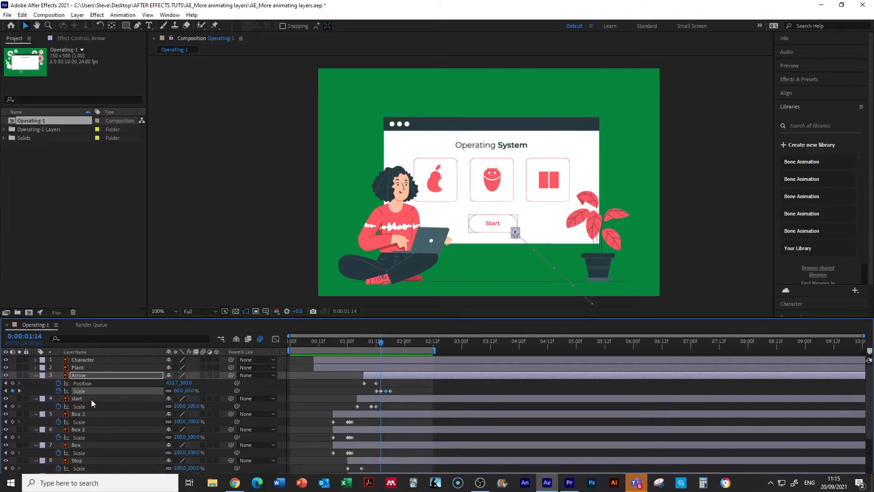
pyautogui.click(193, 406)
pyautogui.moveTo(380, 341); pyautogui.dragTo(385, 342)
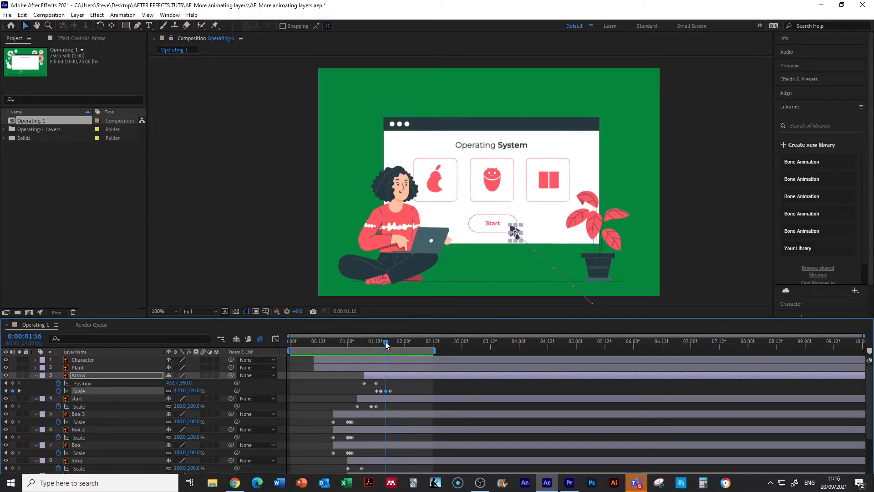
# Step: Set the start layer's Scale to 80% on its keyframe at 1:12
pyautogui.click(83, 399)
pyautogui.moveTo(387, 342); pyautogui.dragTo(377, 347)
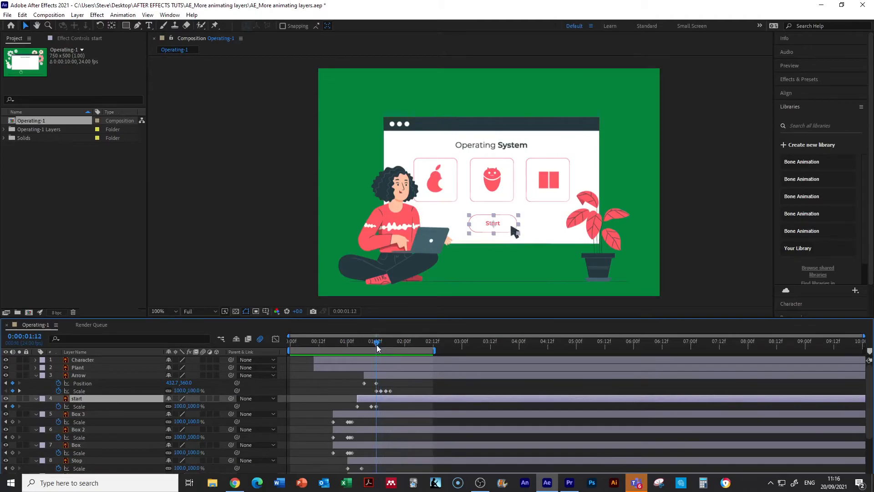
pyautogui.click(377, 407)
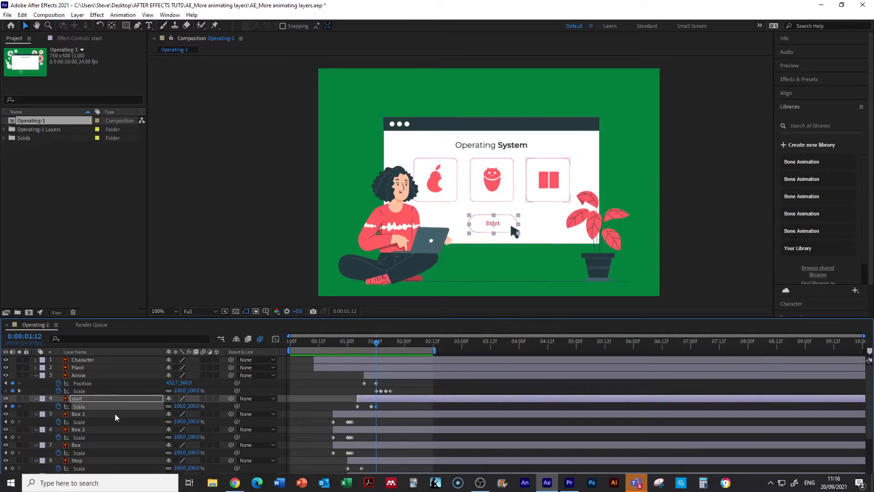
pyautogui.click(197, 406)
pyautogui.write('80')
pyautogui.press('Return')
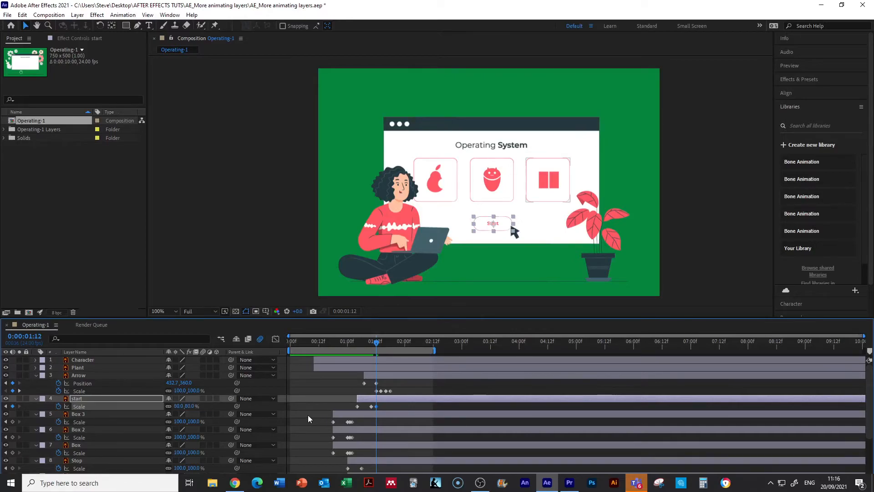
# Step: Return the start layer's Scale to 100% one frame further on, at 1:13
pyautogui.press('pagedown')
pyautogui.moveTo(187, 406)
pyautogui.mouseDown()
pyautogui.moveTo(200, 406)
pyautogui.moveTo(192, 406)
pyautogui.mouseUp()
pyautogui.click(193, 405)
pyautogui.write('100')
pyautogui.press('Return')
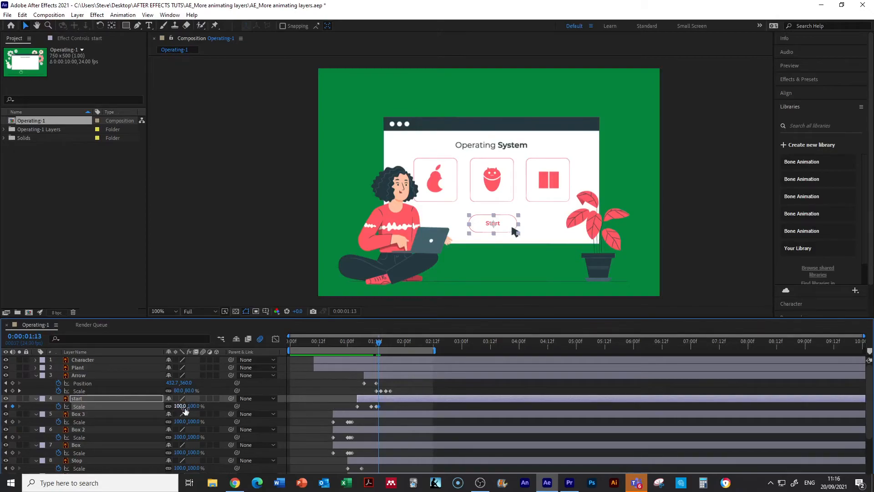
# Step: Re-enter the start layer's Scale dip and its return to 100%, with those keyframes at about 1:14 and 1:15
pyautogui.click(169, 406)
pyautogui.click(194, 406)
pyautogui.write('80')
pyautogui.press('Return')
pyautogui.moveTo(380, 342)
pyautogui.mouseDown()
pyautogui.moveTo(373, 342)
pyautogui.moveTo(380, 343)
pyautogui.mouseUp()
pyautogui.click(193, 406)
pyautogui.write('100')
pyautogui.press('Return')
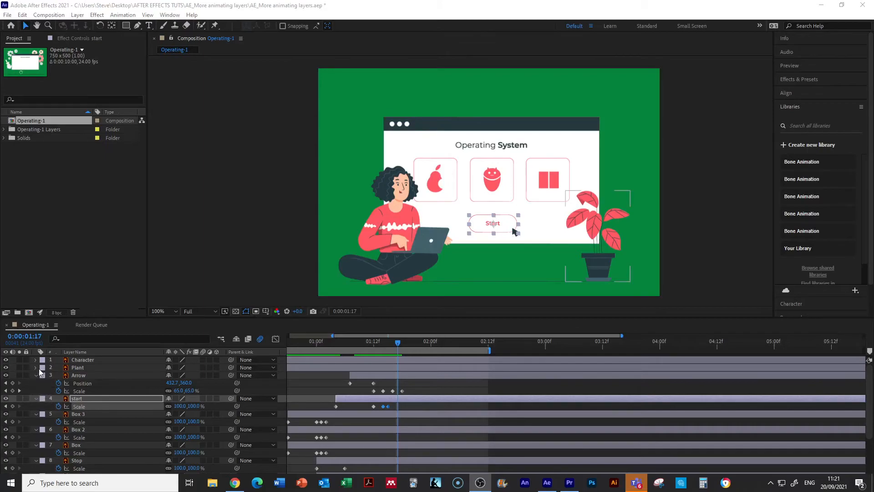
# Step: Collapse the keyframed properties of all layers, enlarge the timeline to show the full layer list, and clear the selection
pyautogui.click(87, 360)
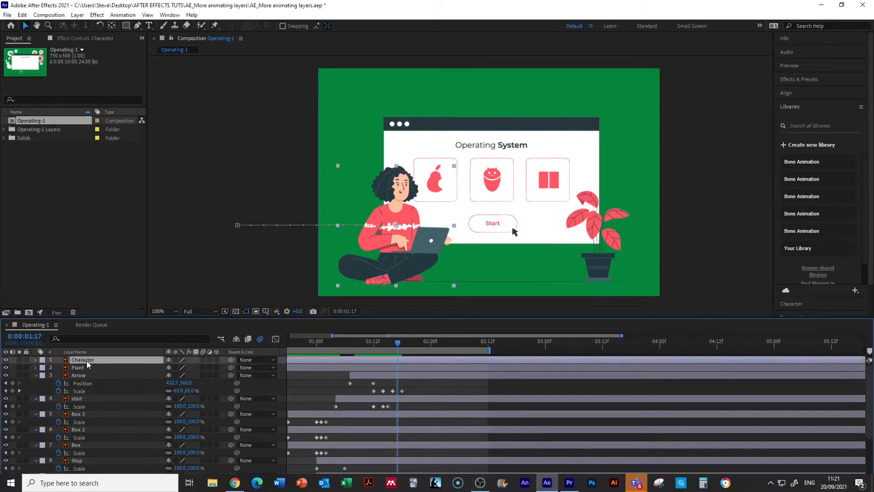
pyautogui.hotkey('ctrl', 'a')
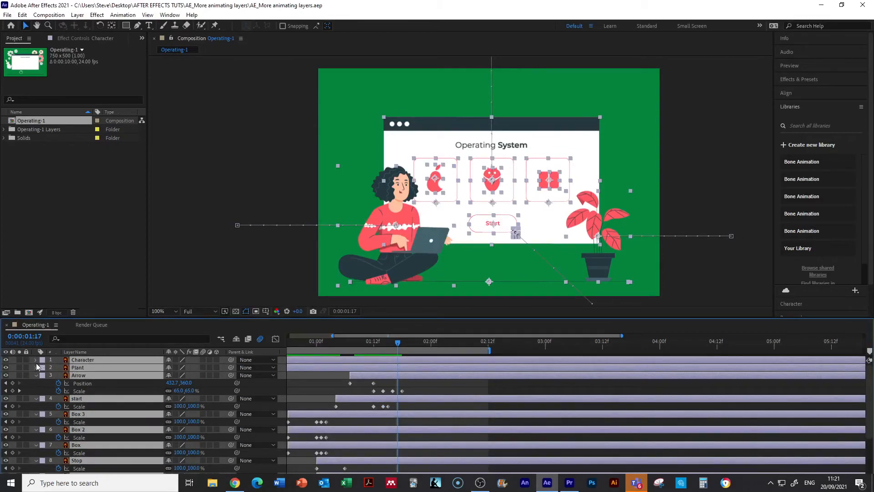
pyautogui.press('u')
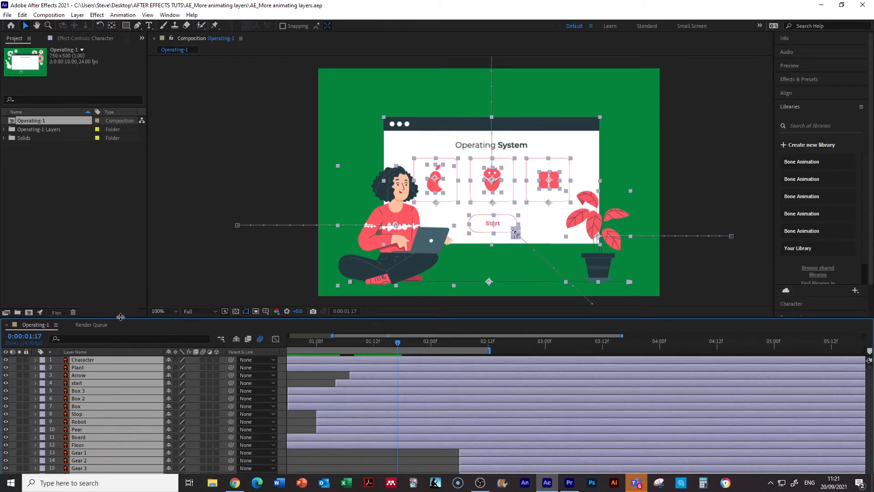
pyautogui.moveTo(120, 319); pyautogui.dragTo(132, 279)
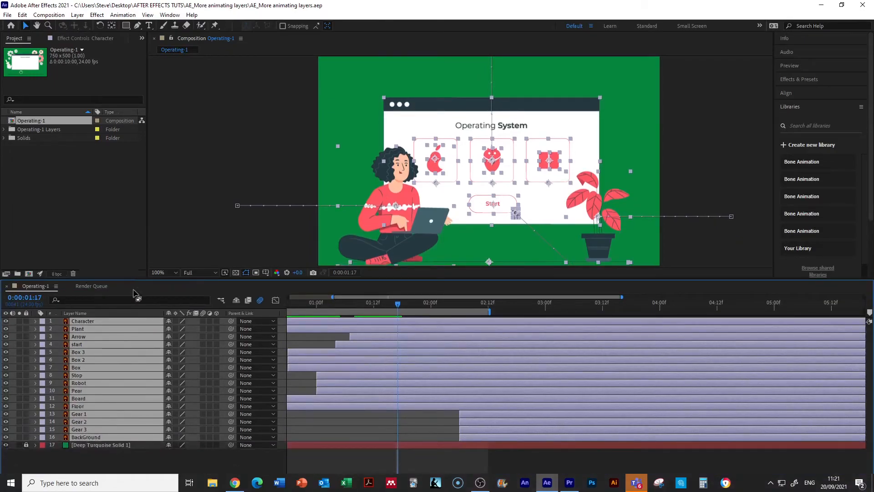
pyautogui.click(179, 184)
# Step: Select the Gear 1, Gear 2 and Gear 3 layers and reveal their keyframed properties
pyautogui.click(84, 413)
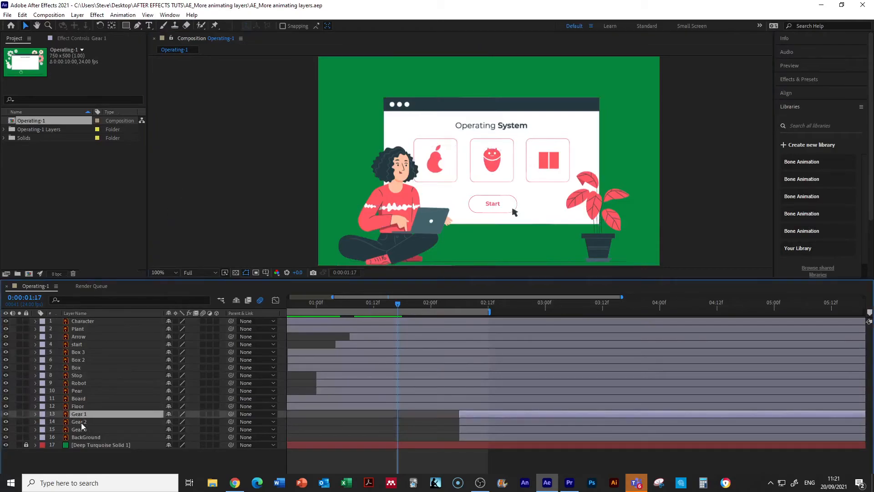
pyautogui.keyDown('shift'); pyautogui.click(81, 429); pyautogui.keyUp('shift')
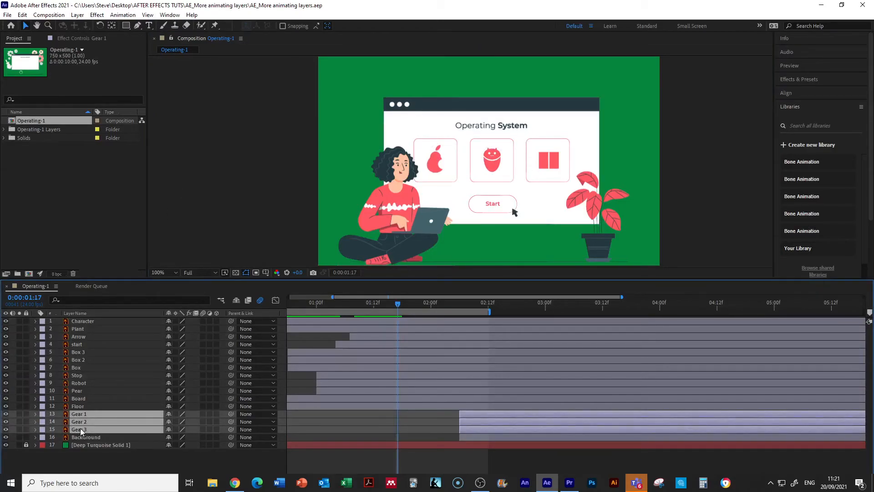
pyautogui.press('u')
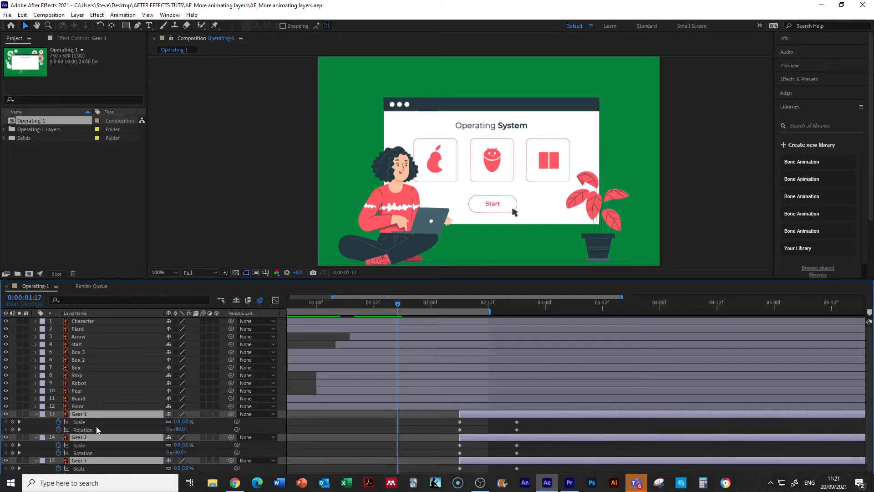
# Step: Move the Gear 1, Gear 2 and Gear 3 layers together so that they start at 1:13
pyautogui.scroll(-1, 96, 426)
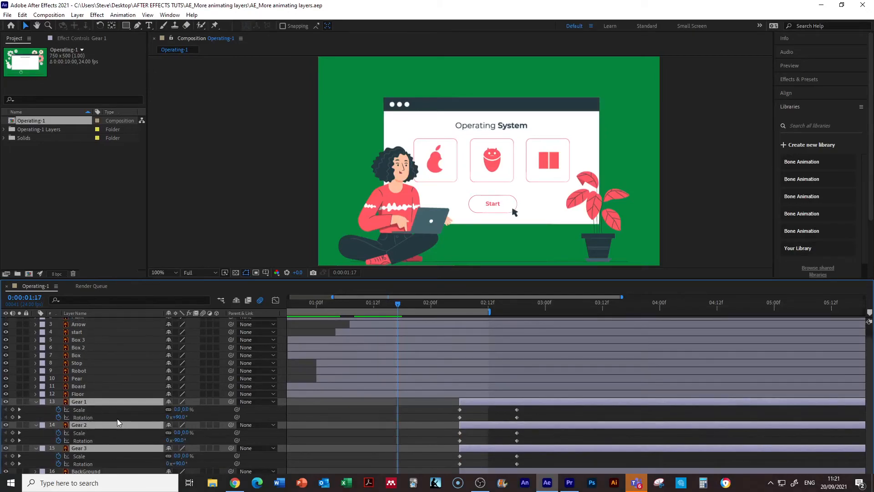
pyautogui.moveTo(482, 399); pyautogui.dragTo(372, 398)
pyautogui.moveTo(397, 303); pyautogui.dragTo(379, 308)
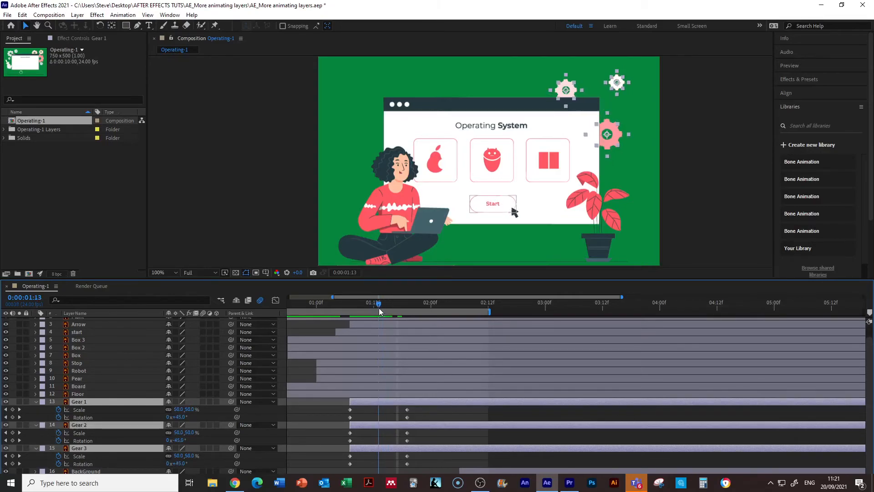
pyautogui.moveTo(365, 398); pyautogui.dragTo(393, 399)
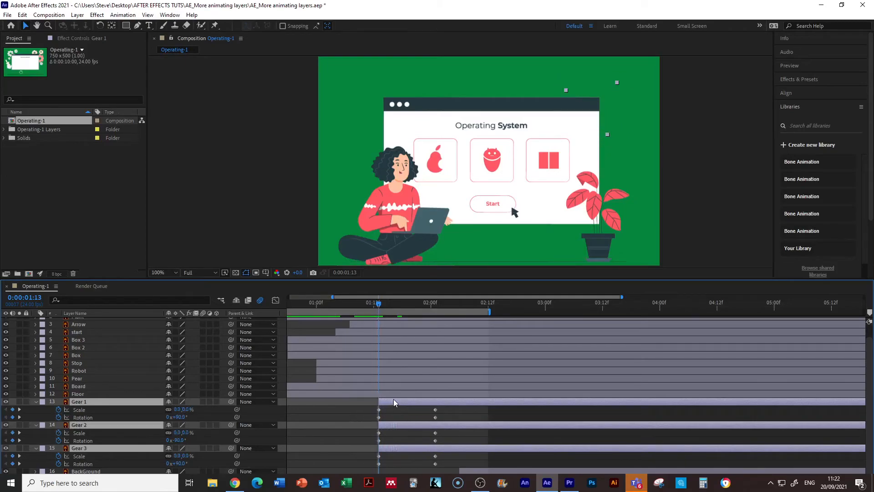
# Step: Move the ending Scale and Rotation keyframes of all three gear layers earlier, to about 1:19
pyautogui.moveTo(379, 303); pyautogui.dragTo(441, 321)
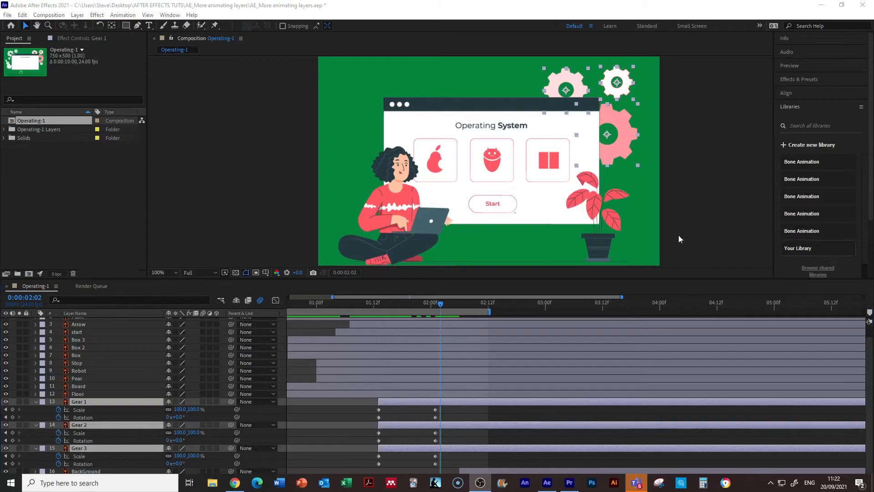
pyautogui.click(435, 410)
pyautogui.keyDown('shift'); pyautogui.click(435, 417); pyautogui.keyUp('shift')
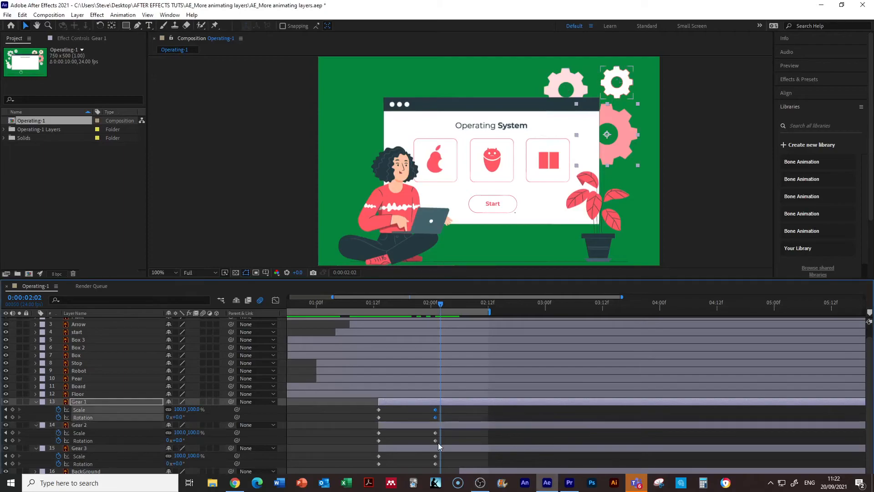
pyautogui.keyDown('shift'); pyautogui.click(436, 433); pyautogui.keyUp('shift')
pyautogui.keyDown('shift'); pyautogui.click(435, 441); pyautogui.keyUp('shift')
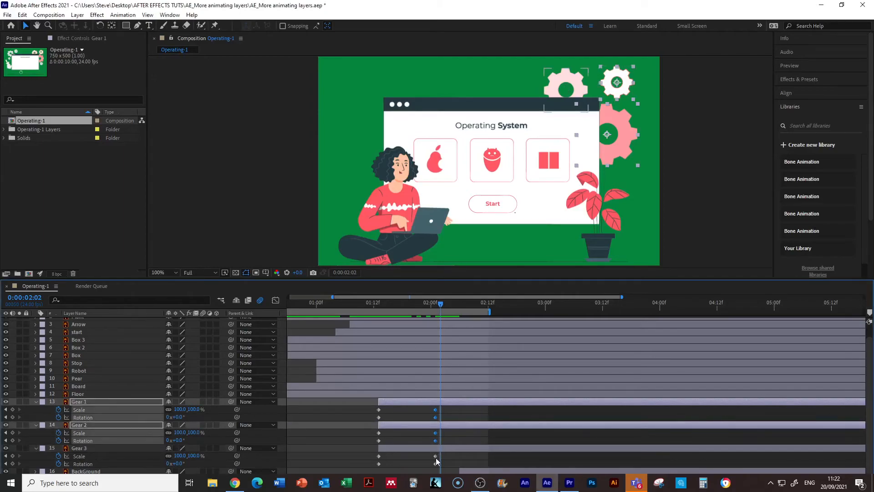
pyautogui.keyDown('shift'); pyautogui.click(436, 456); pyautogui.keyUp('shift')
pyautogui.keyDown('shift'); pyautogui.click(435, 464); pyautogui.keyUp('shift')
pyautogui.moveTo(435, 417); pyautogui.dragTo(407, 417)
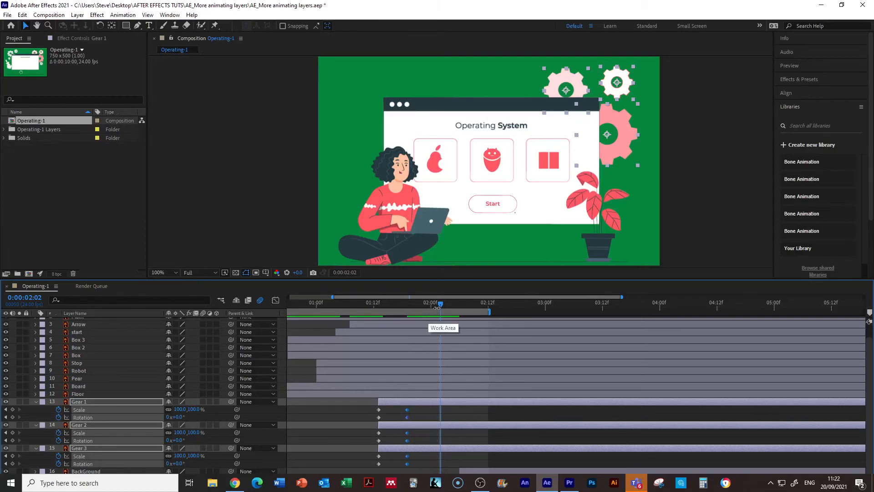
# Step: Preview the gears' entrance, shift their ending Scale and Rotation keyframes to about 1:21, and collapse the gear layers' properties
pyautogui.moveTo(439, 304); pyautogui.dragTo(340, 312)
pyautogui.press('space')
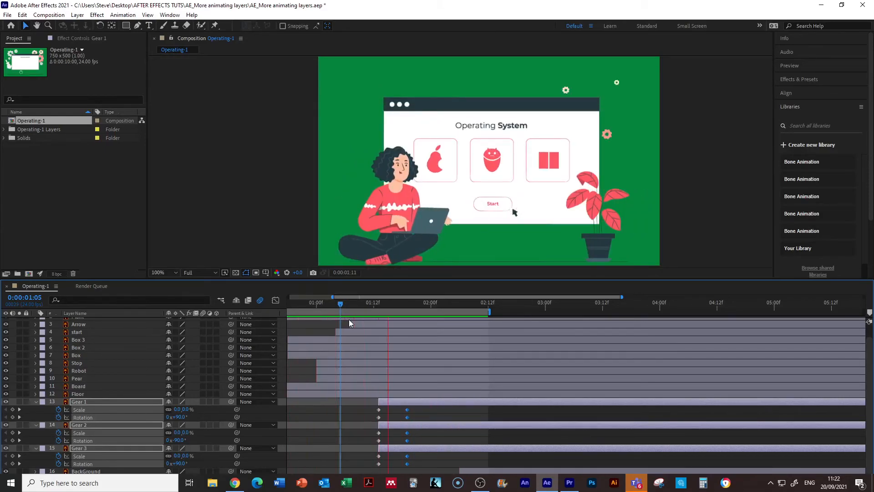
pyautogui.press('space')
pyautogui.moveTo(406, 410); pyautogui.dragTo(418, 409)
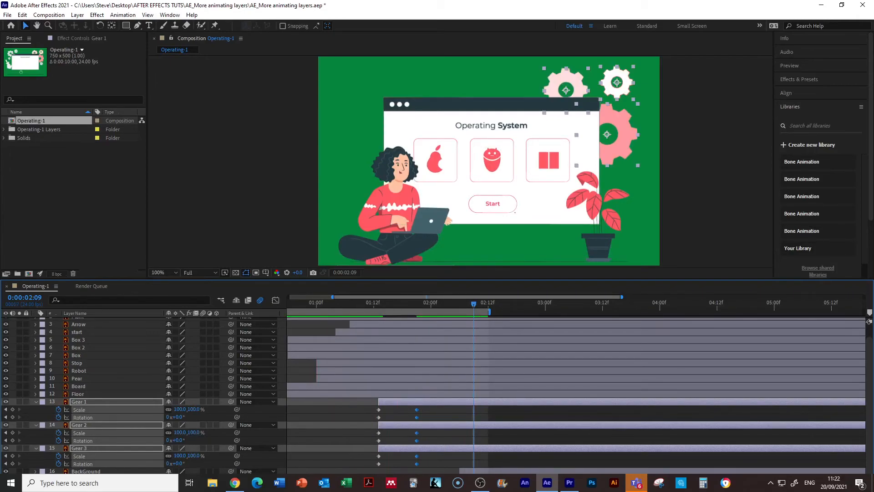
pyautogui.press('u')
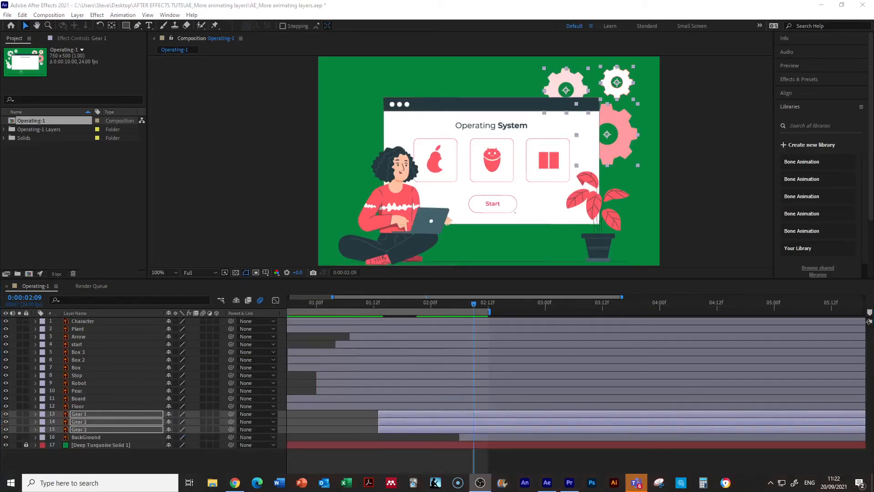
pyautogui.click(34, 414)
pyautogui.click(34, 414)
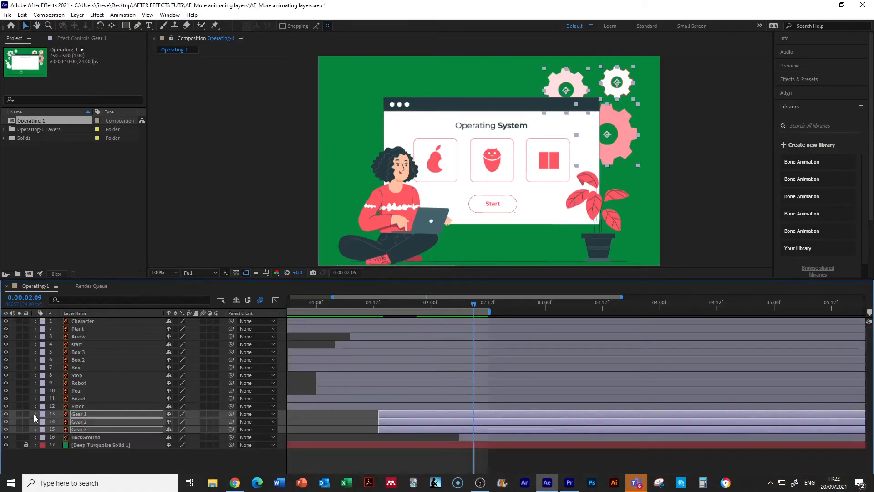
# Step: Move the BackGround layer earlier so that it starts at about 1:14, just after the gear layers
pyautogui.click(88, 436)
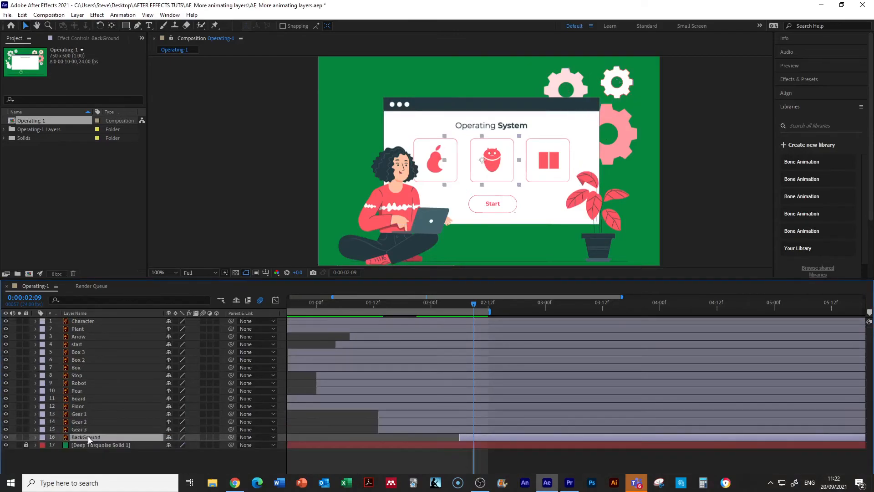
pyautogui.moveTo(469, 437); pyautogui.dragTo(411, 439)
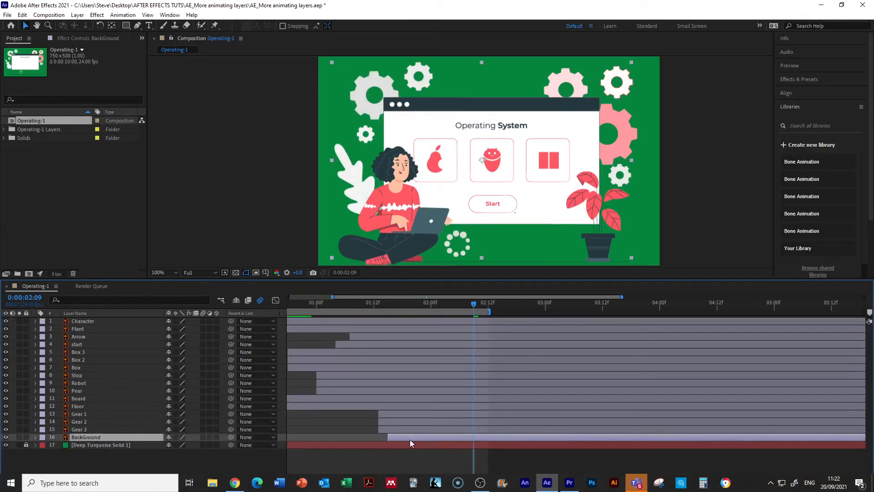
pyautogui.moveTo(474, 302); pyautogui.dragTo(417, 303)
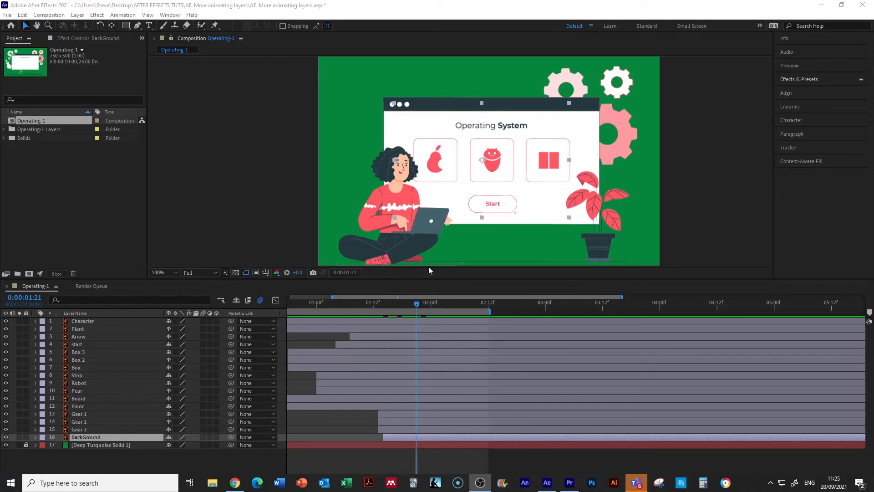
# Step: Find the Rotate Over Time preset by searching for "over time" and apply it to Gear 1, Gear 2 and Gear 3
pyautogui.click(80, 415)
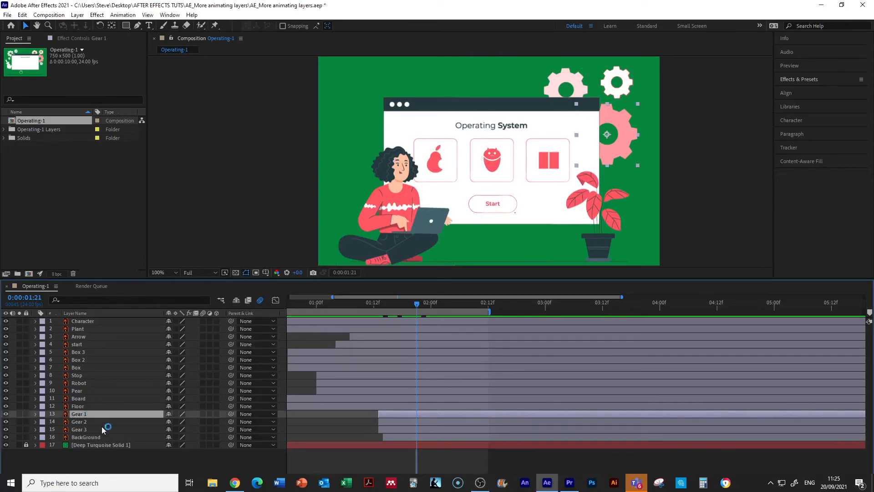
pyautogui.keyDown('shift'); pyautogui.click(91, 429); pyautogui.keyUp('shift')
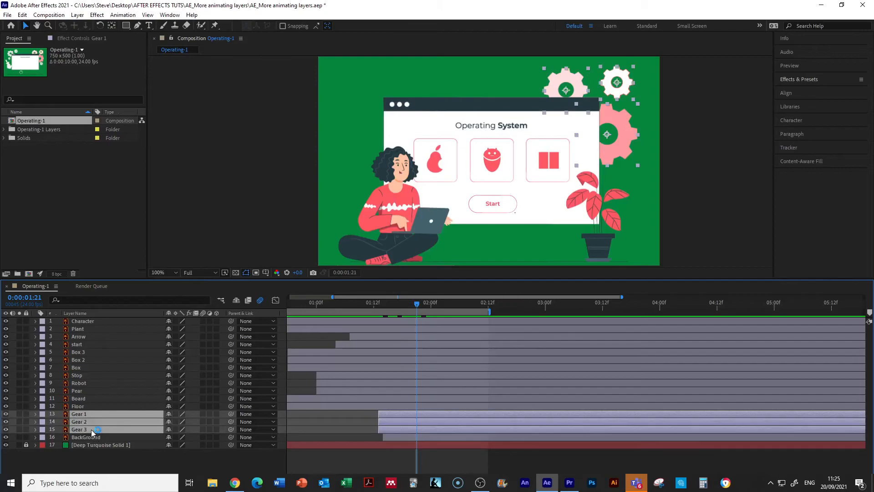
pyautogui.click(791, 78)
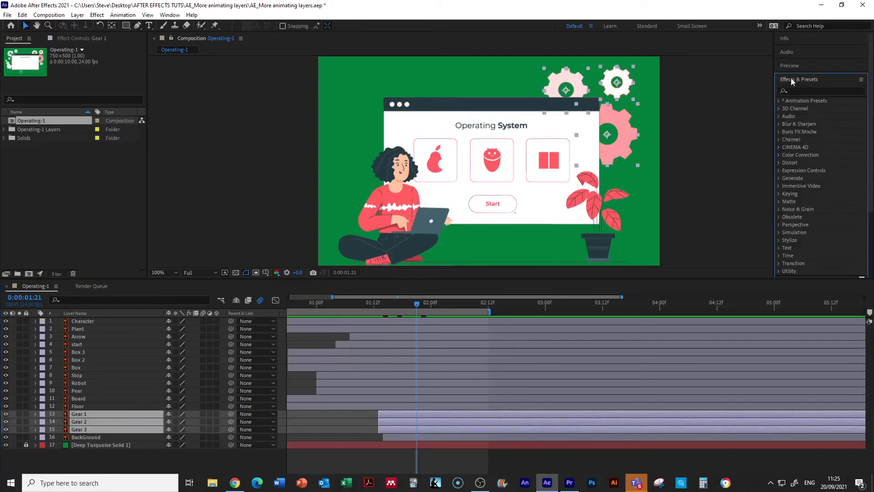
pyautogui.click(792, 90)
pyautogui.write('over time')
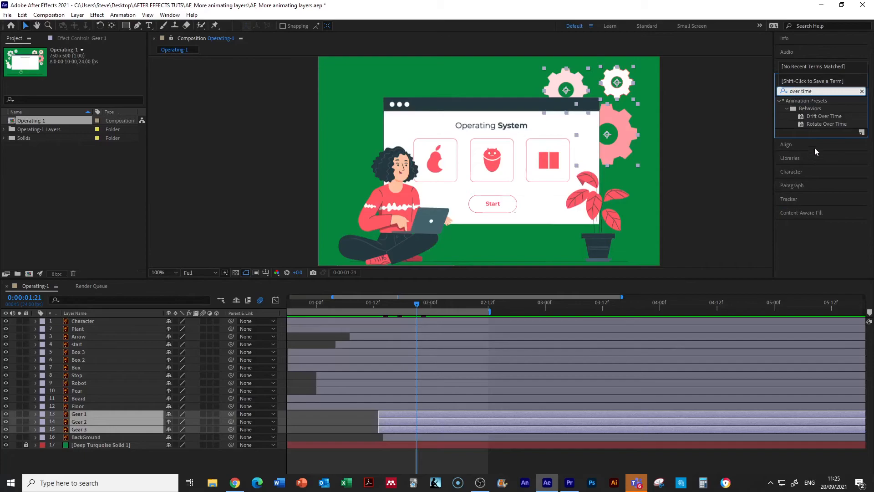
pyautogui.click(812, 124)
pyautogui.moveTo(816, 124); pyautogui.dragTo(623, 84)
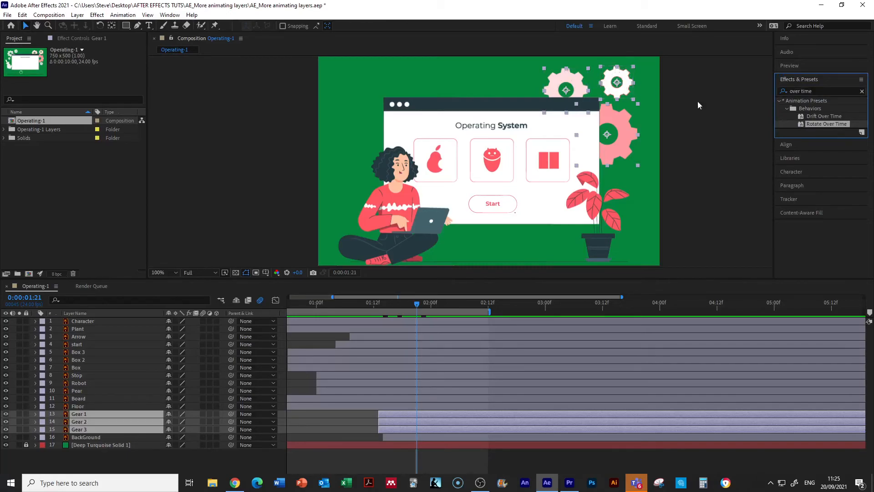
pyautogui.moveTo(819, 123); pyautogui.dragTo(567, 90)
pyautogui.moveTo(811, 125); pyautogui.dragTo(624, 128)
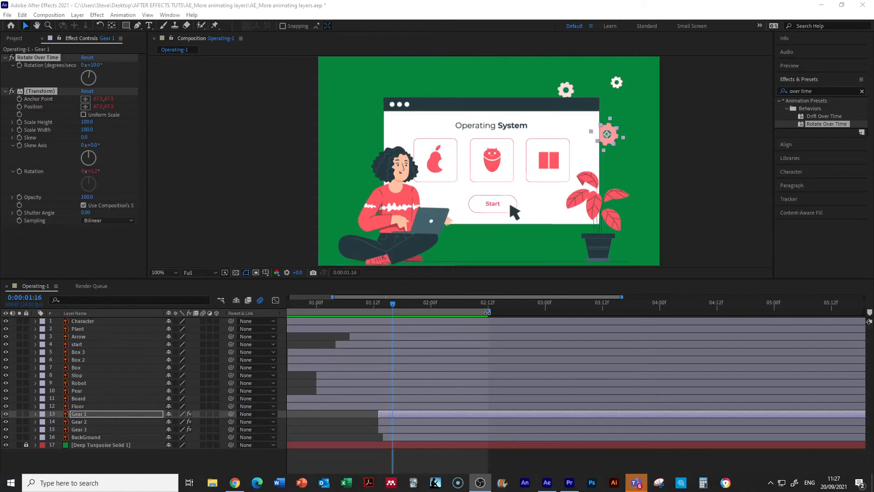
# Step: Extend the work area from the composition's start to about 4:20 and preview the whole animation
pyautogui.moveTo(487, 313); pyautogui.dragTo(640, 315)
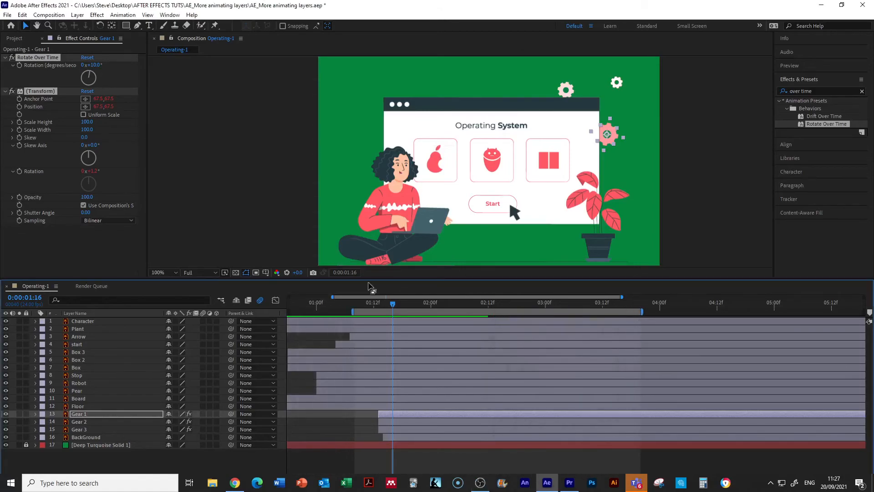
pyautogui.moveTo(349, 313); pyautogui.dragTo(289, 313)
pyautogui.moveTo(733, 312); pyautogui.dragTo(778, 312)
pyautogui.click(579, 463)
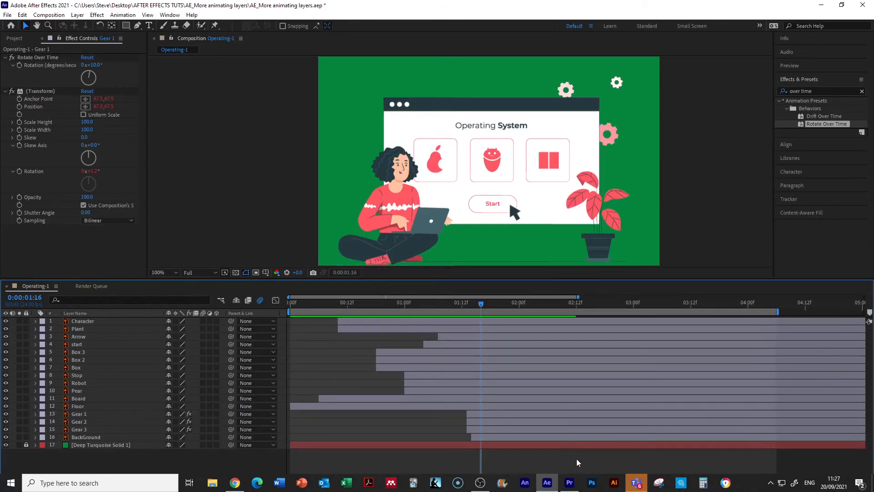
pyautogui.press('-')
pyautogui.press('-')
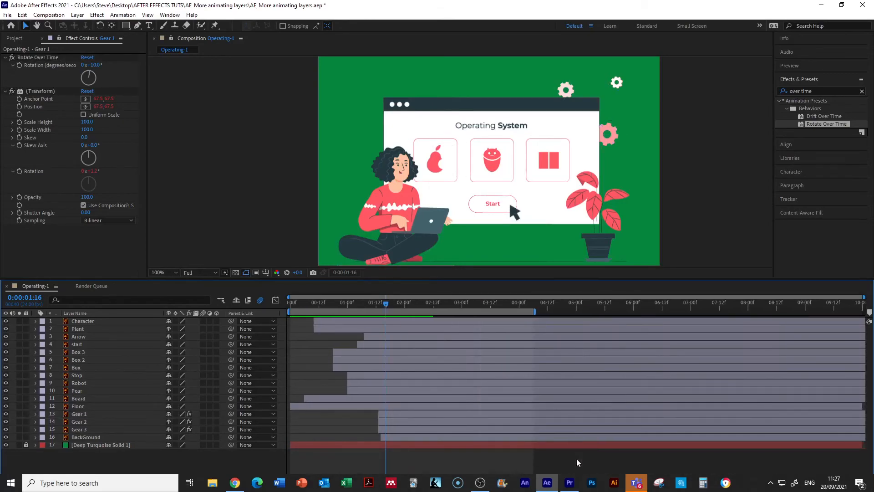
pyautogui.moveTo(534, 312); pyautogui.dragTo(568, 312)
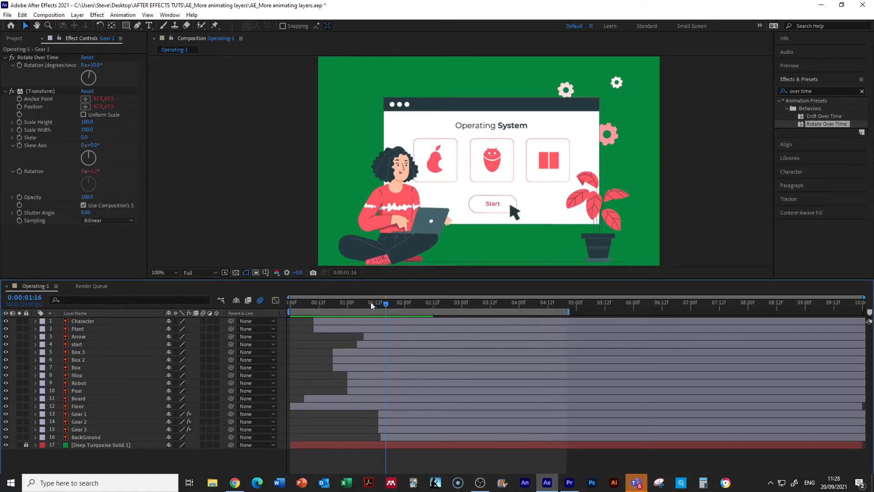
pyautogui.moveTo(384, 305); pyautogui.dragTo(275, 312)
pyautogui.press('space')
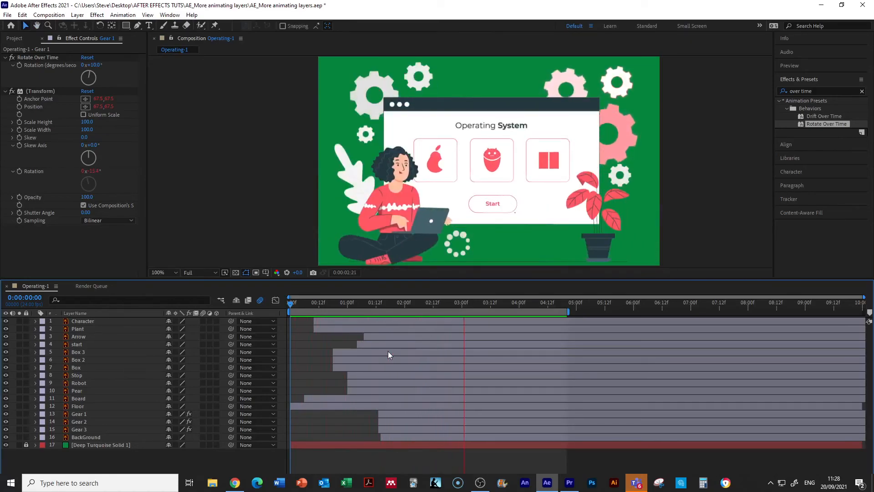
pyautogui.press('space')
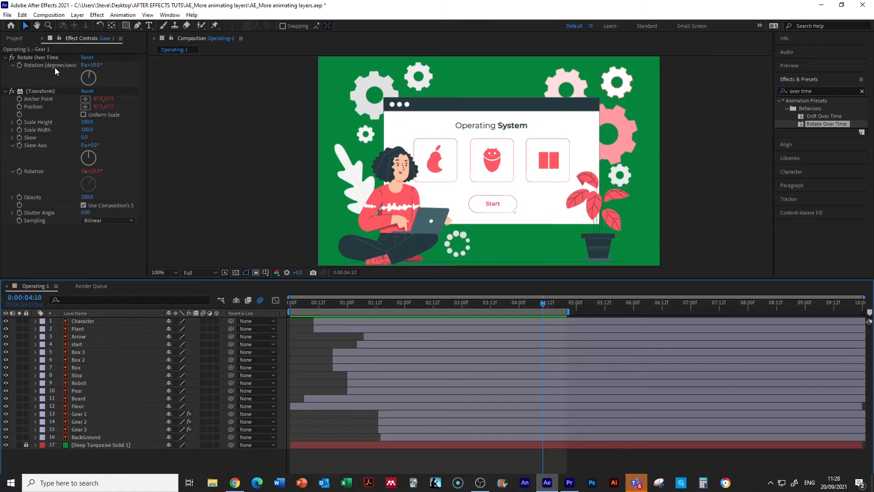
# Step: Set Gear 1's Rotate Over Time rotation to 90 degrees per second and preview the animation
pyautogui.click(95, 66)
pyautogui.write('90')
pyautogui.press('Return')
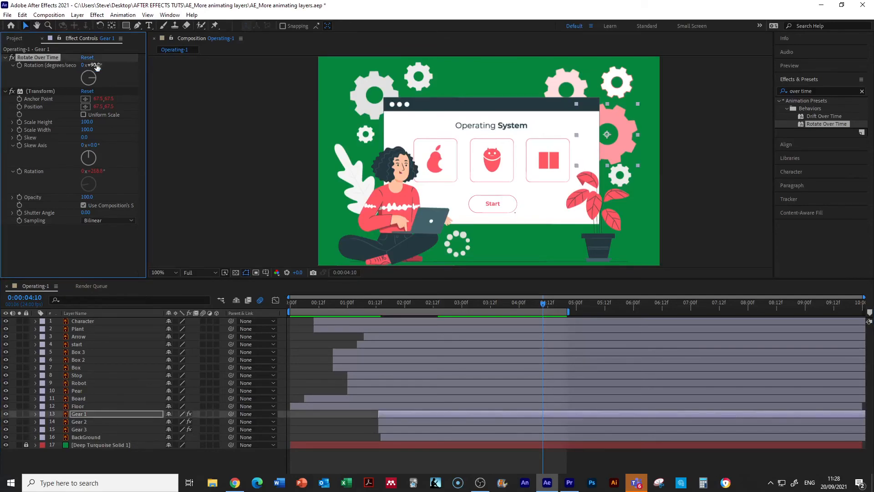
pyautogui.moveTo(541, 303); pyautogui.dragTo(302, 284)
pyautogui.press('space')
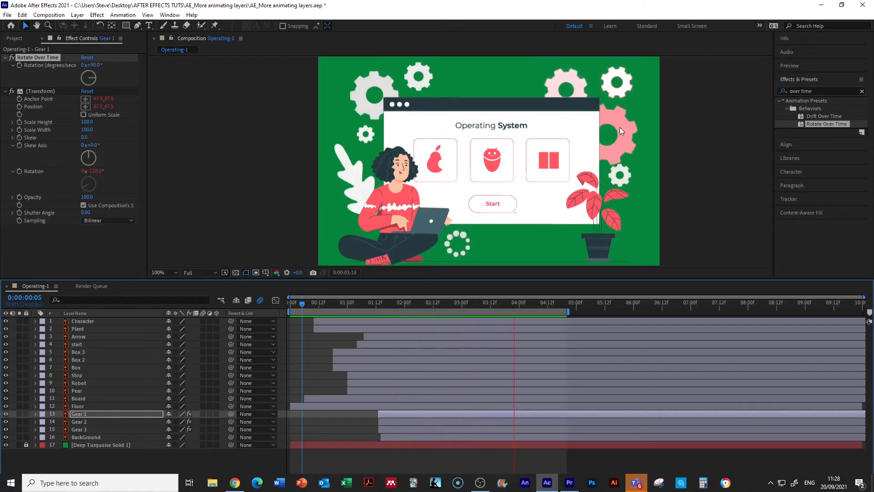
pyautogui.press('space')
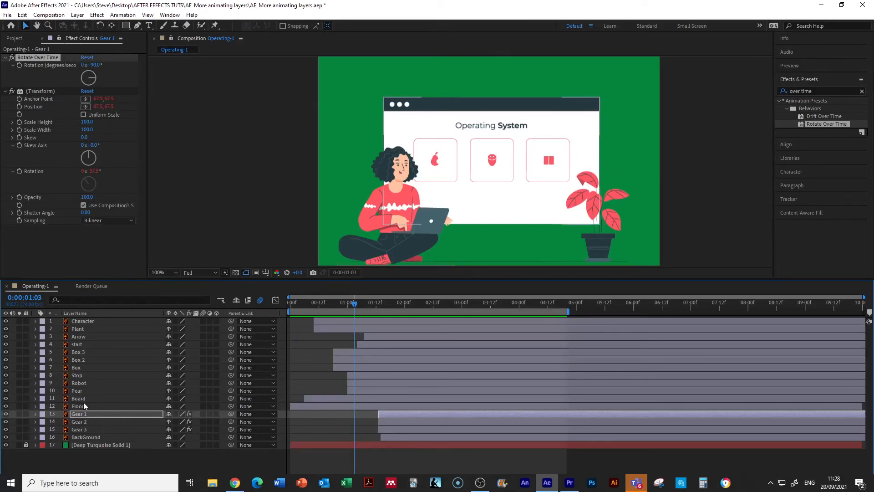
# Step: Set Gear 2's Rotate Over Time rotation to 90 degrees per second
pyautogui.click(96, 422)
pyautogui.click(94, 65)
pyautogui.write('90')
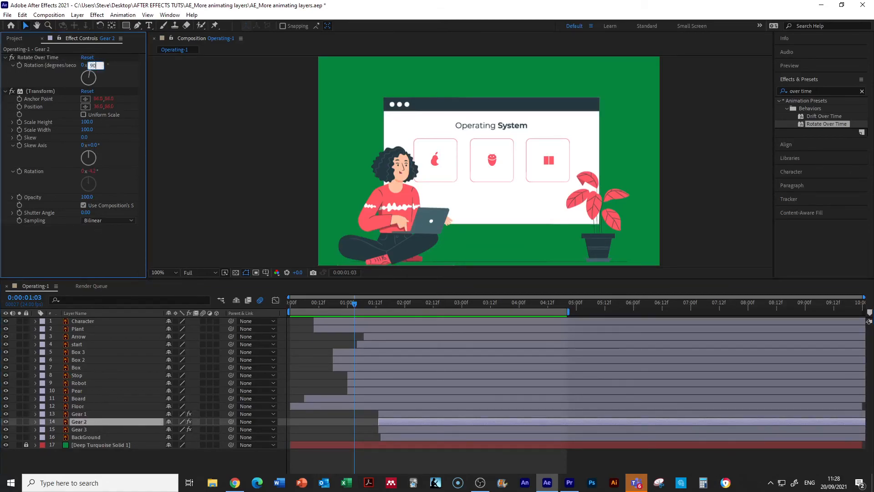
pyautogui.press('Return')
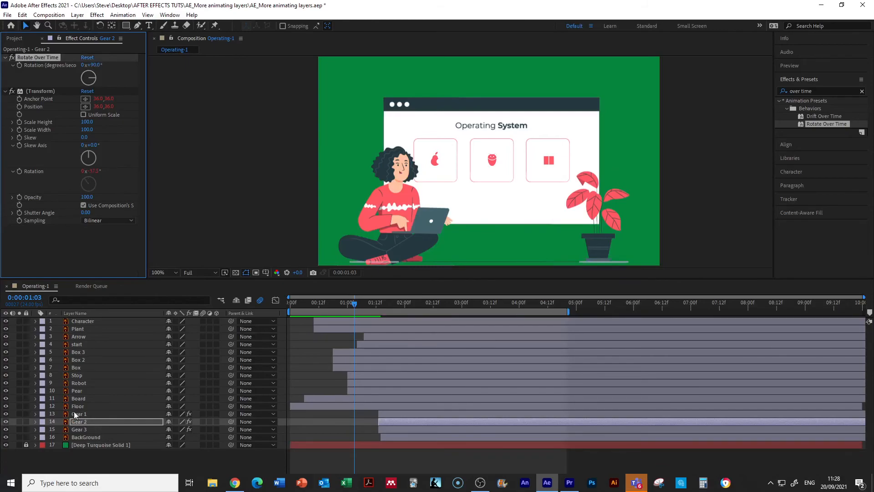
# Step: Set Gear 3's Rotate Over Time rotation to 90 degrees per second and play the animation from the start
pyautogui.click(81, 431)
pyautogui.click(95, 65)
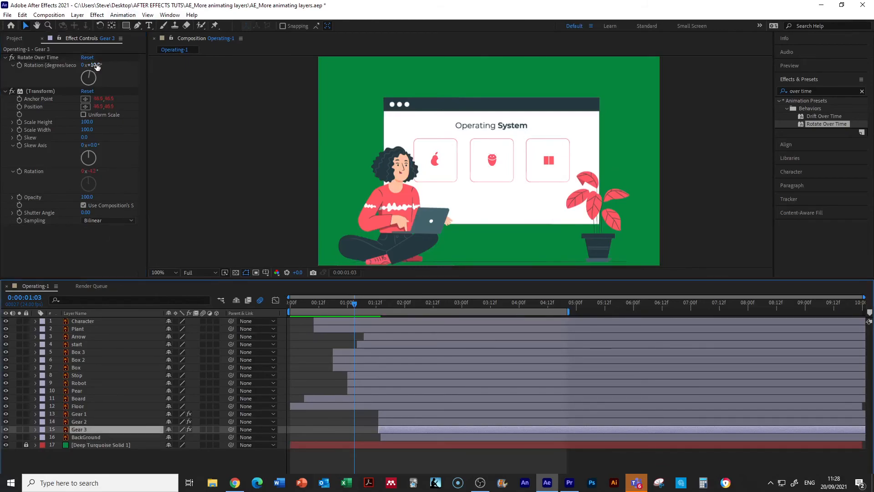
pyautogui.write('90')
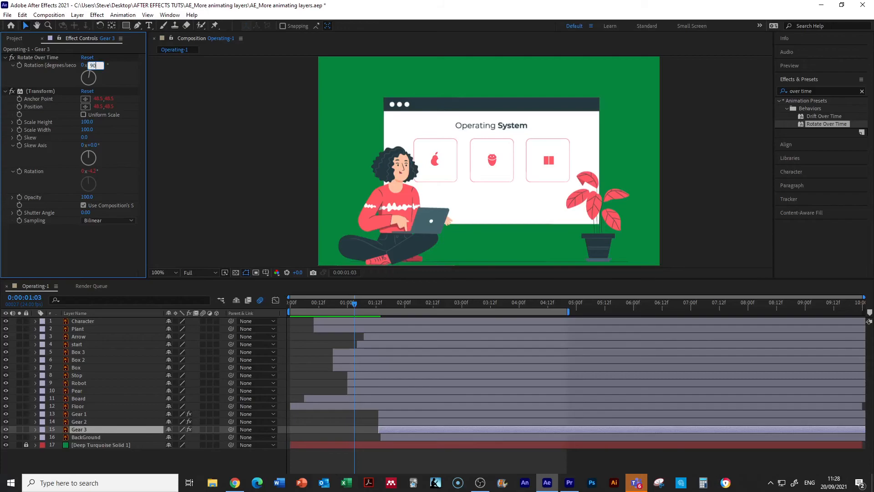
pyautogui.press('Return')
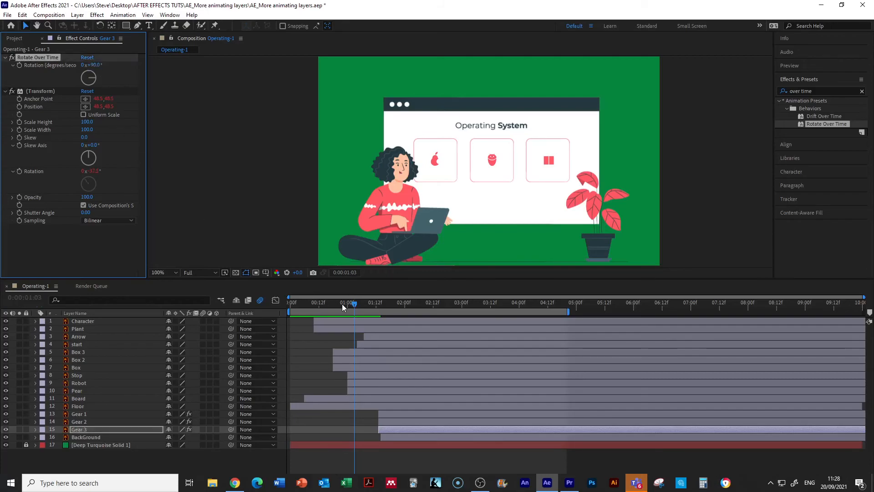
pyautogui.moveTo(350, 303); pyautogui.dragTo(292, 304)
pyautogui.press('space')
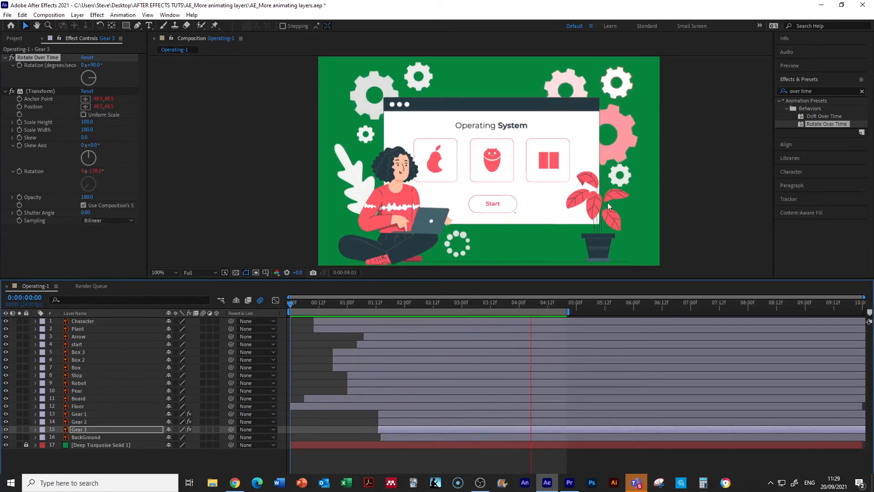
# Step: Stop the preview and enable motion blur on every layer of the Operating-1 composition, from Character down to the solid
pyautogui.press('space')
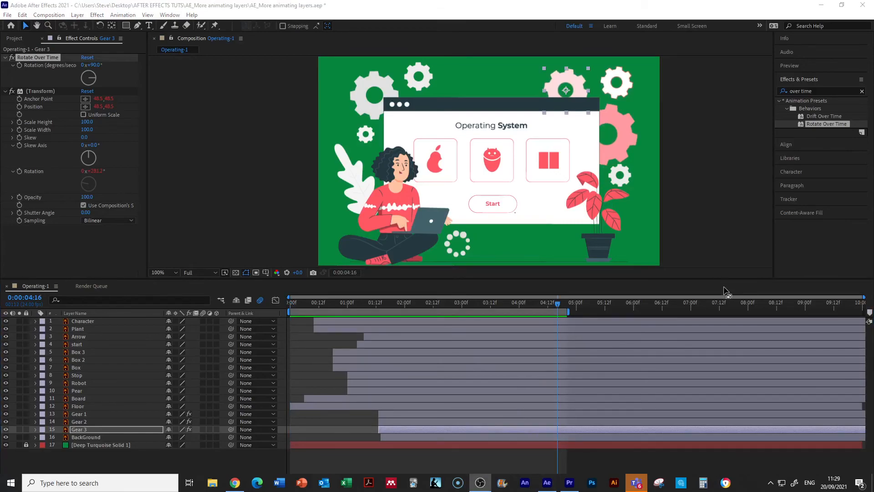
pyautogui.moveTo(557, 304); pyautogui.dragTo(439, 311)
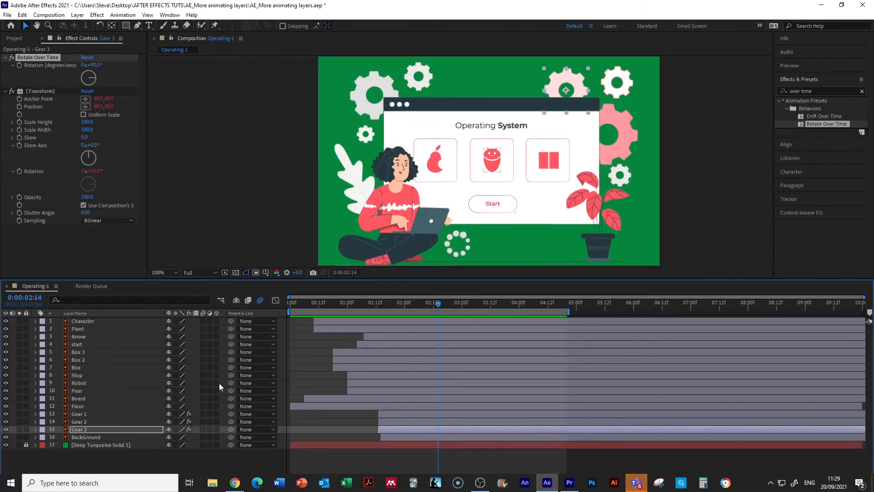
pyautogui.click(204, 320)
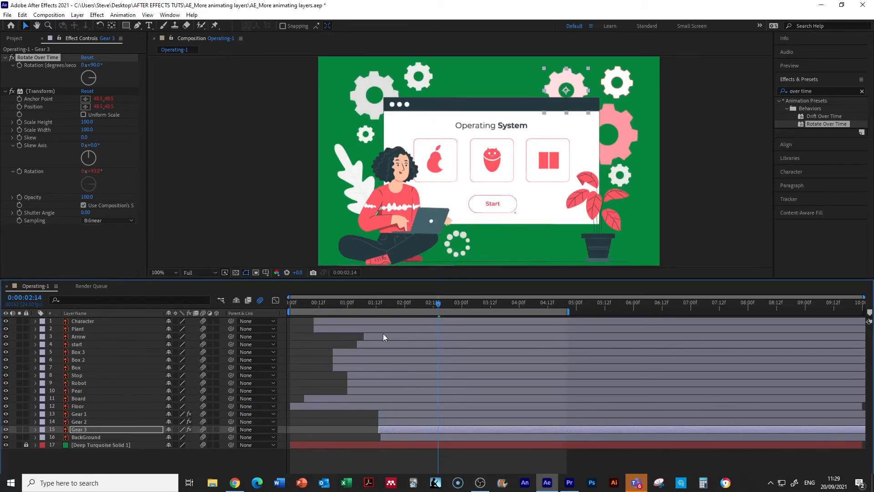
# Step: Preview the animation from the composition's start to check the motion blur, replay it from the beginning and stop playback
pyautogui.moveTo(436, 305); pyautogui.dragTo(289, 305)
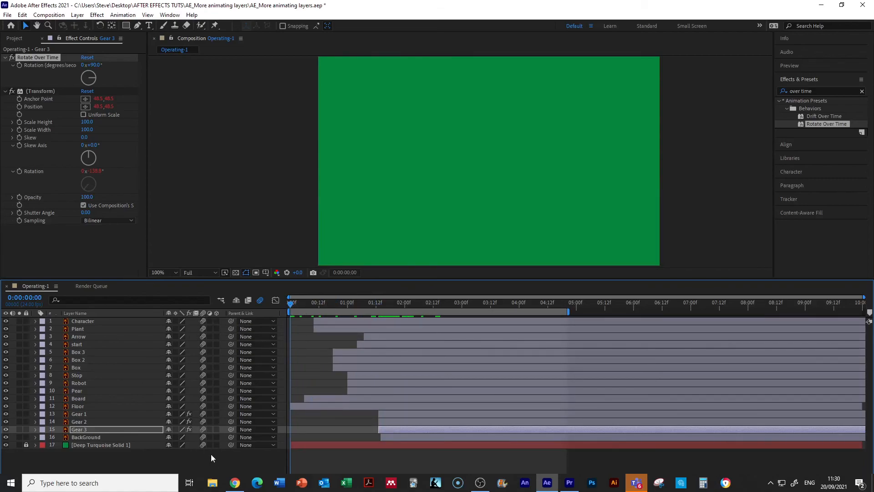
pyautogui.press('space')
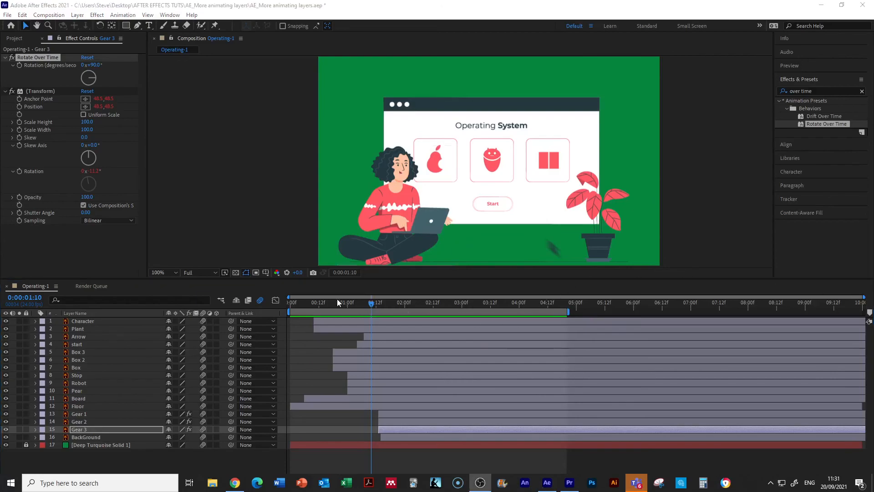
pyautogui.moveTo(371, 305); pyautogui.dragTo(283, 312)
pyautogui.press('space')
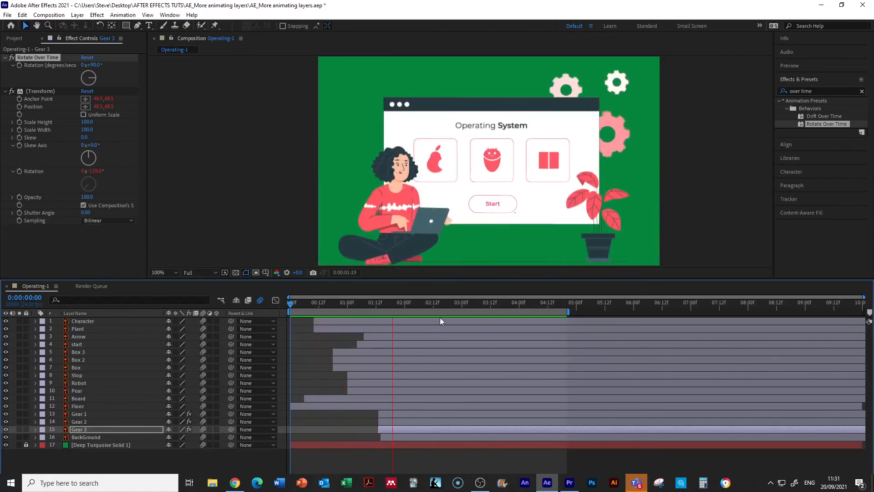
pyautogui.press('space')
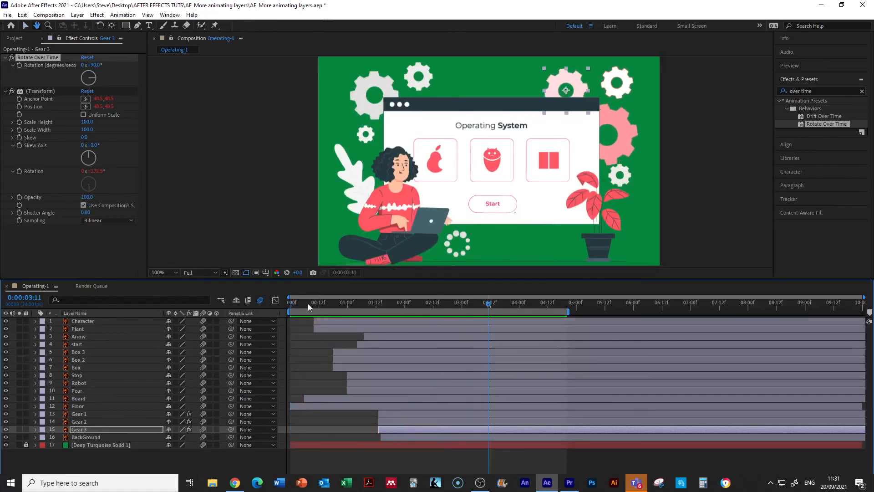